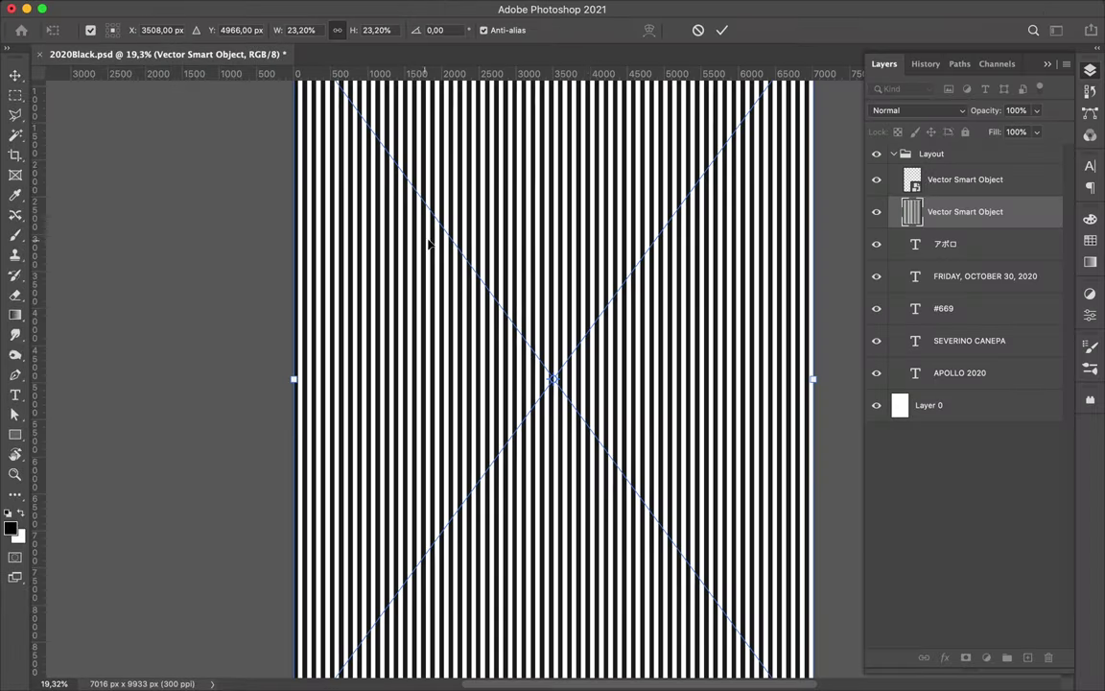
Show the plain vertical-stripe layer and draw slanted cut lines across the stripes.
{"action": "key", "text": "Return"}
{"action": "left_click_drag", "start_coordinate": [976, 216], "coordinate": [959, 389]}
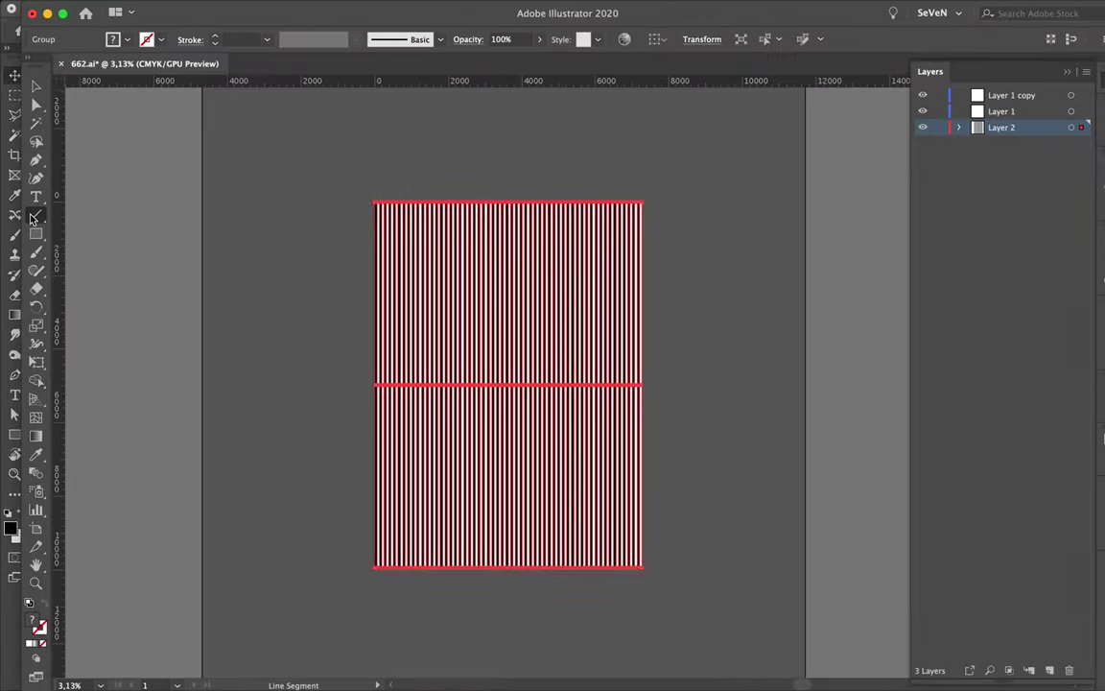
{"action": "left_click_drag", "start_coordinate": [357, 254], "coordinate": [657, 254]}
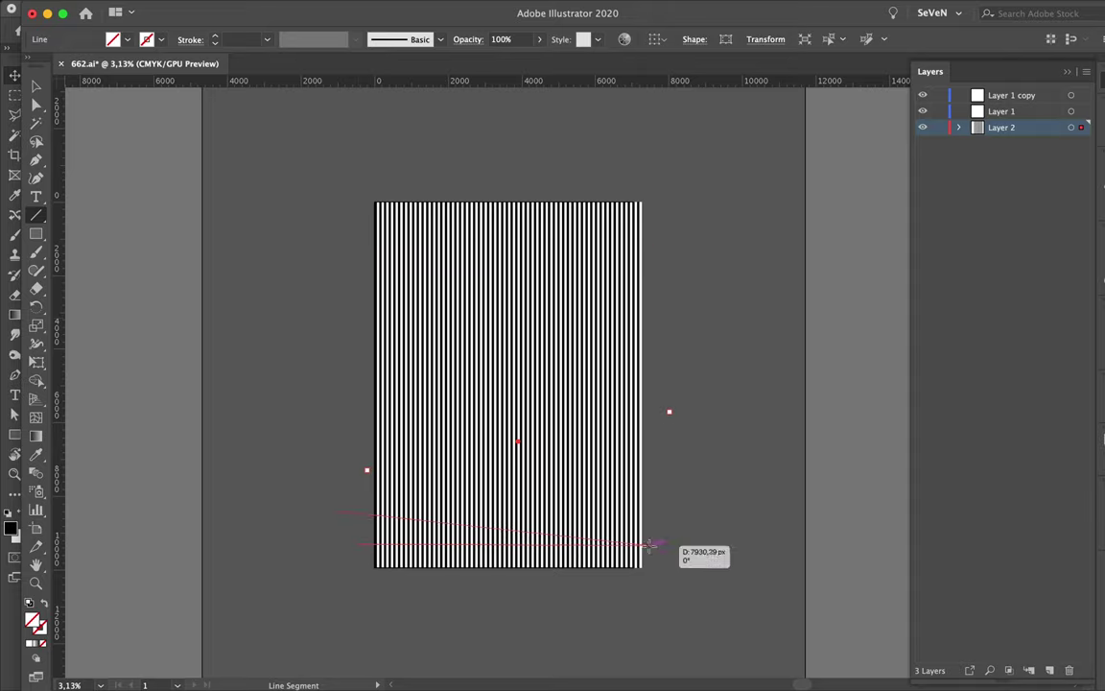
{"action": "left_click", "coordinate": [389, 622]}
{"action": "key", "text": "backslash"}
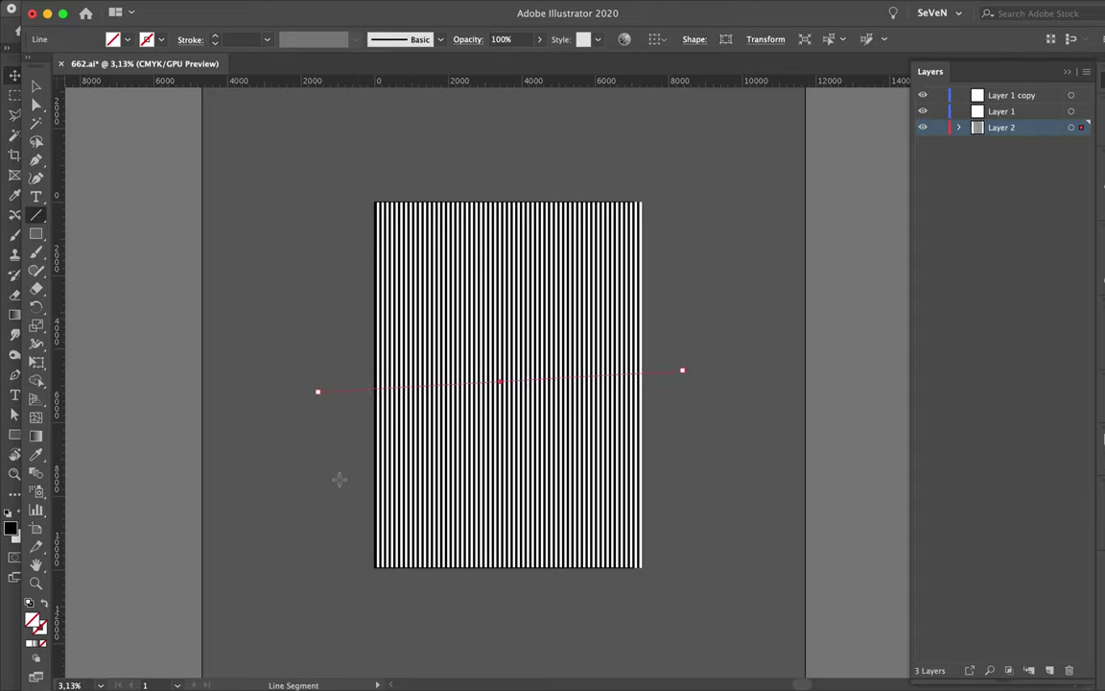
{"action": "left_click_drag", "start_coordinate": [656, 511], "coordinate": [656, 511]}
Select the stripe block and cut lines together and bring up Pathfinder.
{"action": "key", "text": "ctrl+a"}
{"action": "key", "text": "a"}
{"action": "key", "text": "shift+ctrl+F9"}
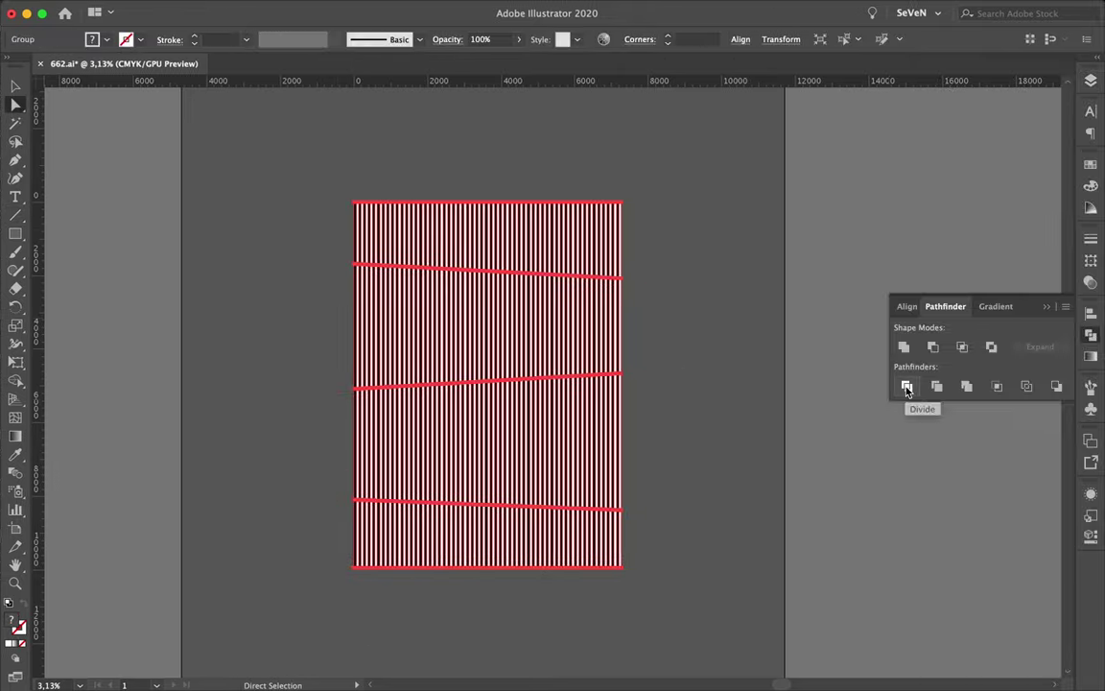
Shear the top stripe band toward the top-right.
{"action": "left_click_drag", "start_coordinate": [329, 193], "coordinate": [592, 205]}
{"action": "left_click_drag", "start_coordinate": [16, 326], "coordinate": [91, 336]}
{"action": "left_click_drag", "start_coordinate": [318, 195], "coordinate": [470, 234]}
{"action": "mouse_move", "coordinate": [633, 383]}
{"action": "left_mouse_down"}
{"action": "mouse_move", "coordinate": [527, 288]}
{"action": "mouse_move", "coordinate": [459, 274]}
{"action": "mouse_move", "coordinate": [463, 291]}
{"action": "left_mouse_up"}
Shear the lower stripe bands into a fan swinging toward the top-right.
{"action": "key", "text": "a"}
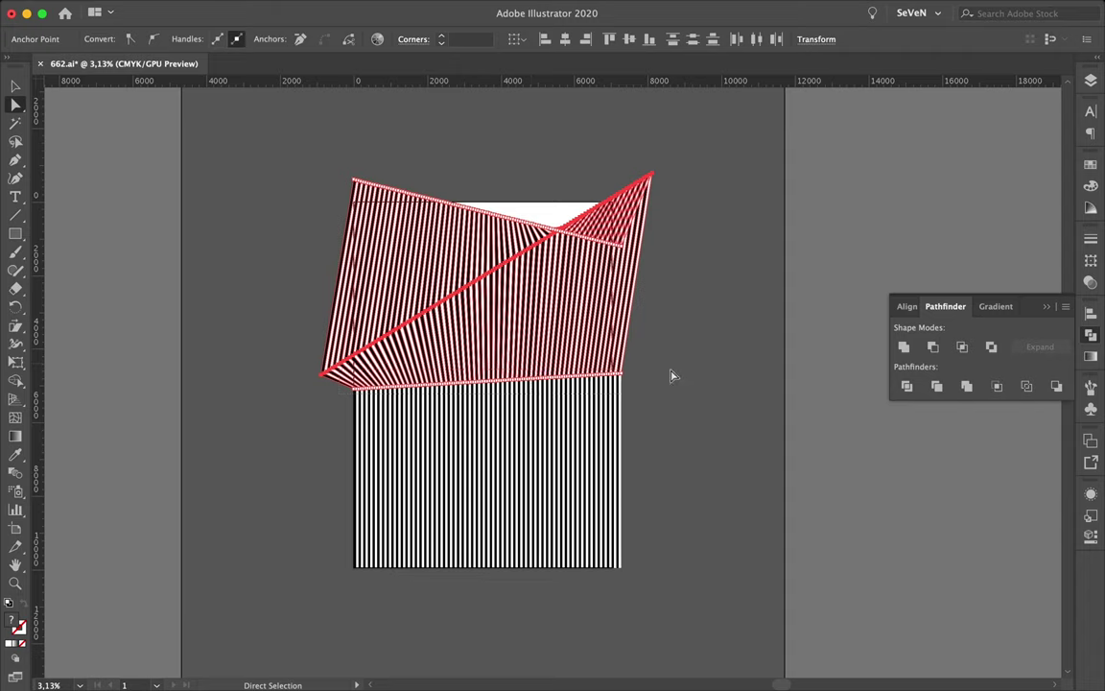
{"action": "left_click_drag", "start_coordinate": [672, 375], "coordinate": [345, 508]}
{"action": "left_click", "coordinate": [15, 325]}
{"action": "left_click_drag", "start_coordinate": [384, 316], "coordinate": [459, 298]}
{"action": "key", "text": "a"}
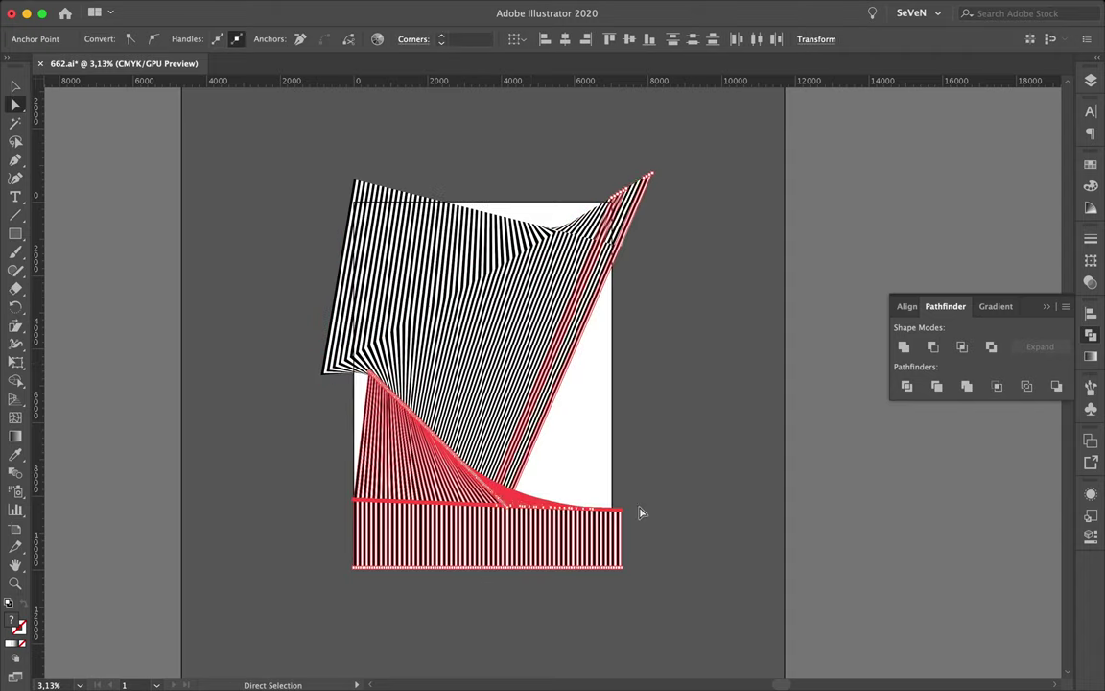
{"action": "left_click_drag", "start_coordinate": [639, 514], "coordinate": [313, 503]}
{"action": "key", "text": "o"}
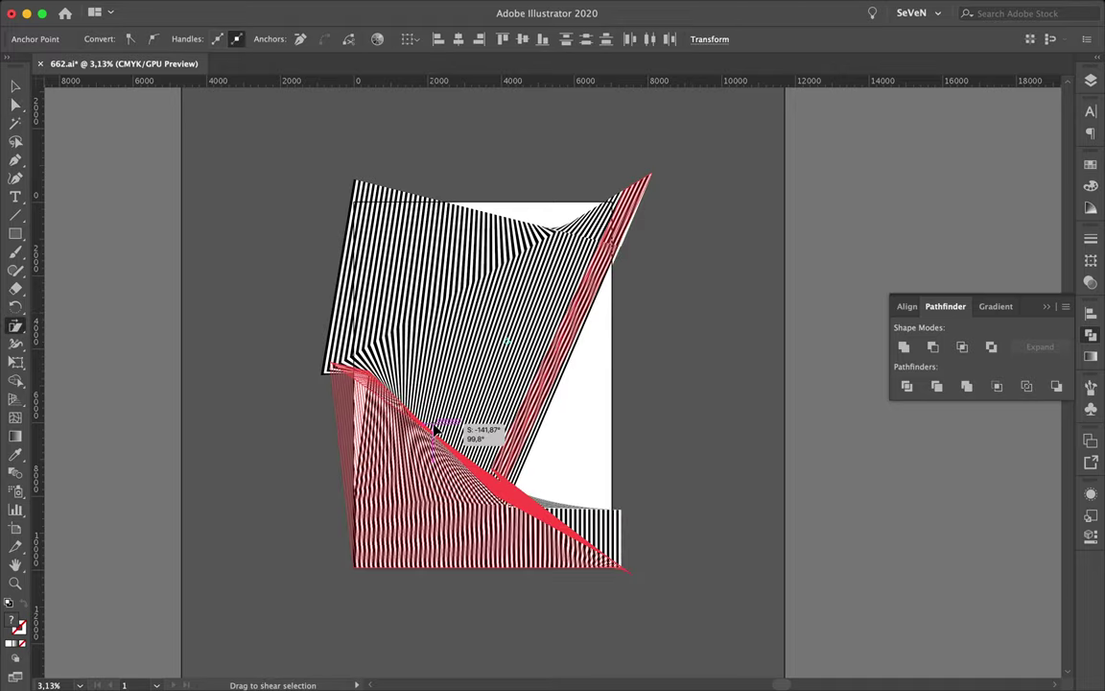
{"action": "left_click_drag", "start_coordinate": [460, 451], "coordinate": [326, 374]}
Retry the lower-band shear, undoing a diagonal version and settling on a leftward fan.
{"action": "key", "text": "a"}
{"action": "left_click_drag", "start_coordinate": [307, 484], "coordinate": [760, 515]}
{"action": "key", "text": "ctrl+z"}
{"action": "key", "text": "o"}
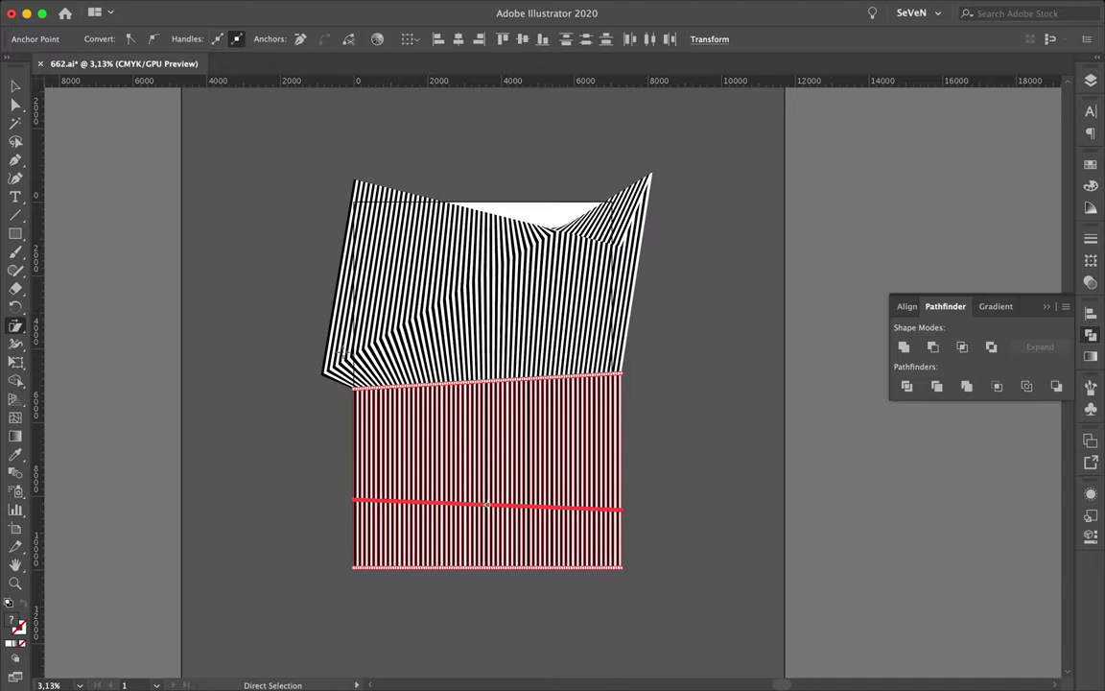
{"action": "key", "text": "ctrl+shift+z"}
{"action": "left_click_drag", "start_coordinate": [506, 305], "coordinate": [439, 334]}
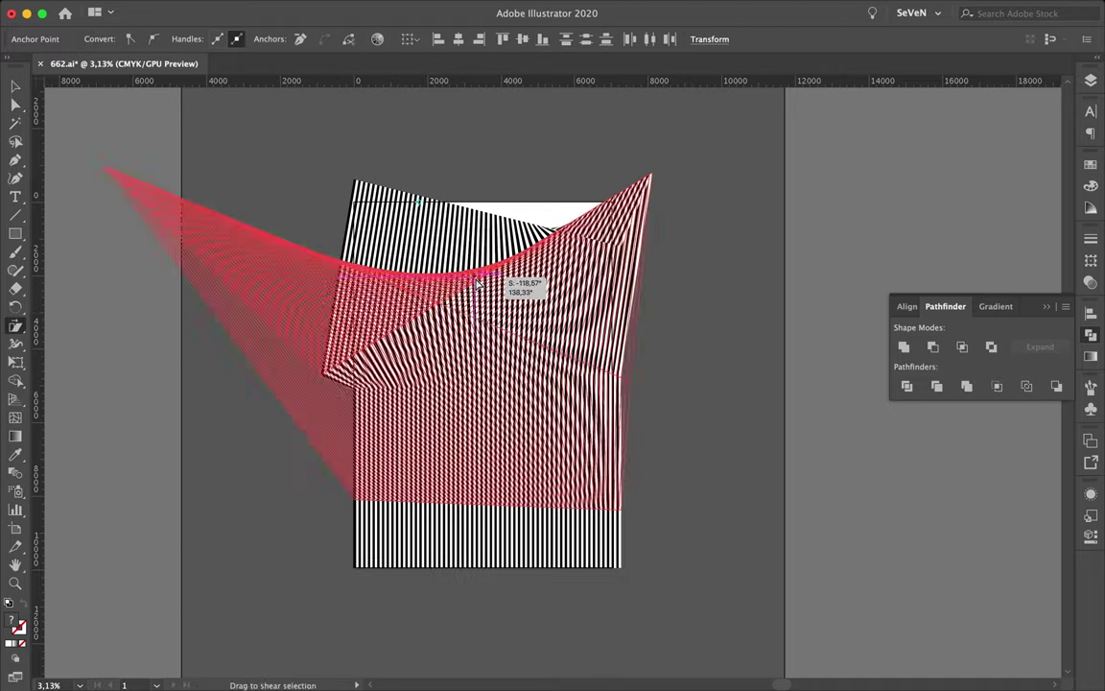
{"action": "key", "text": "a"}
{"action": "key", "text": "ctrl+z"}
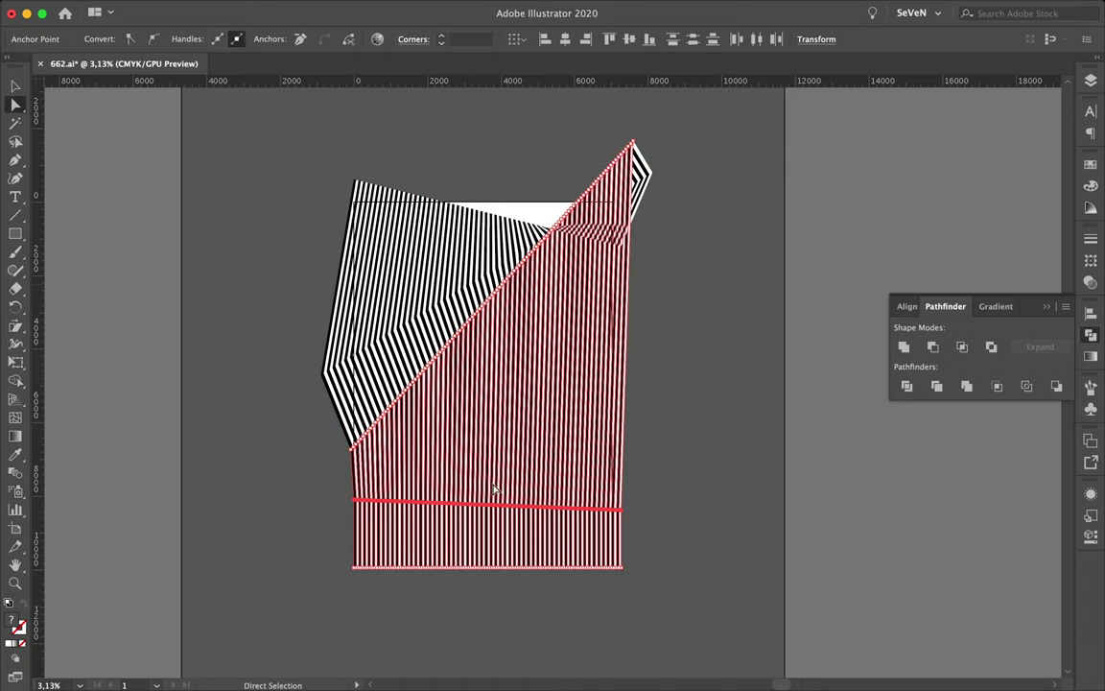
{"action": "key", "text": "o"}
{"action": "left_click_drag", "start_coordinate": [471, 454], "coordinate": [586, 564]}
Shear the lower triangular stripe section into a large downward-left fan.
{"action": "key", "text": "a"}
{"action": "left_click", "coordinate": [581, 512]}
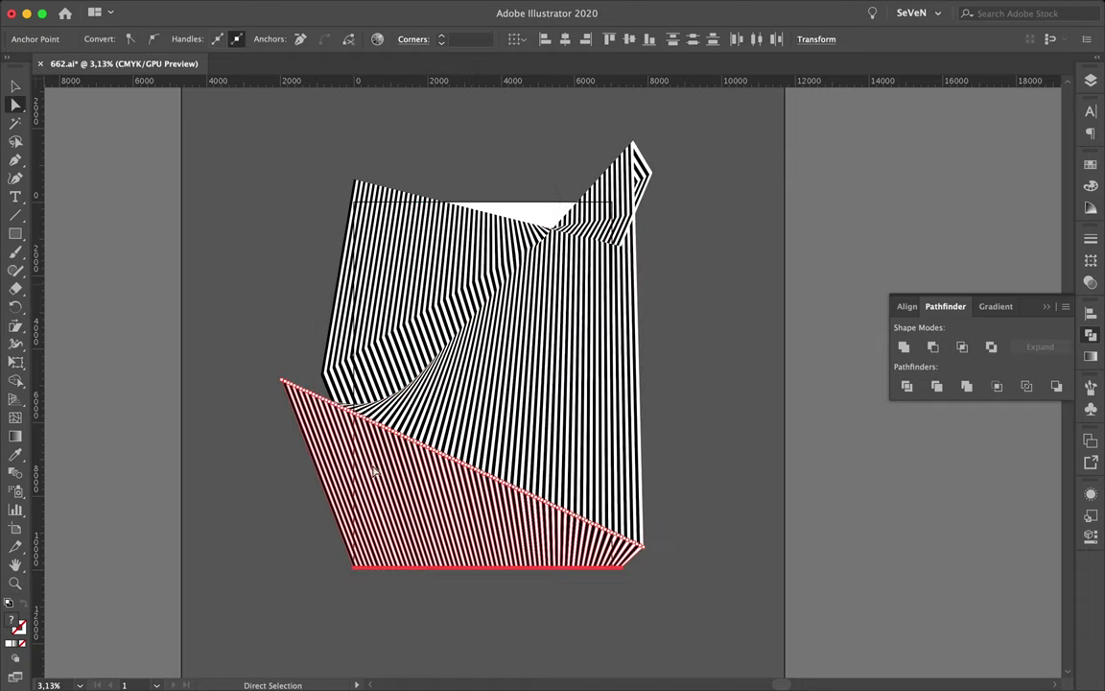
{"action": "left_click", "coordinate": [15, 327]}
{"action": "left_click_drag", "start_coordinate": [452, 444], "coordinate": [456, 414]}
{"action": "key", "text": "ctrl+shift+a"}
Drag the distorted stripe artwork from Illustrator into 2020Black.psd and place it.
{"action": "key", "text": "v"}
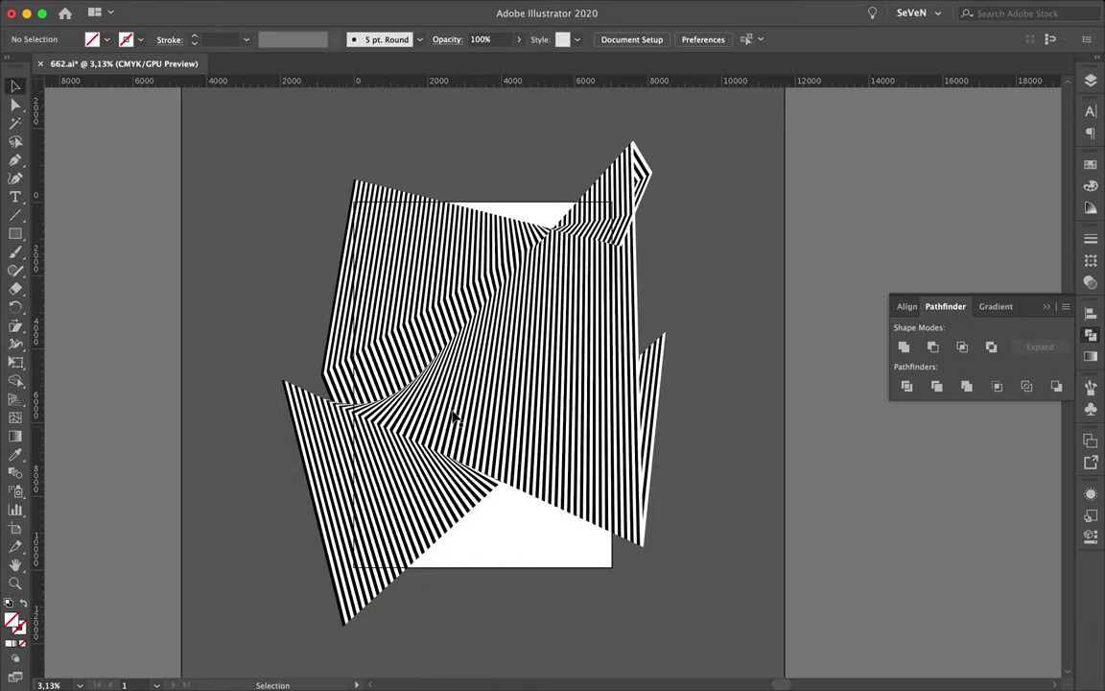
{"action": "key", "text": "v"}
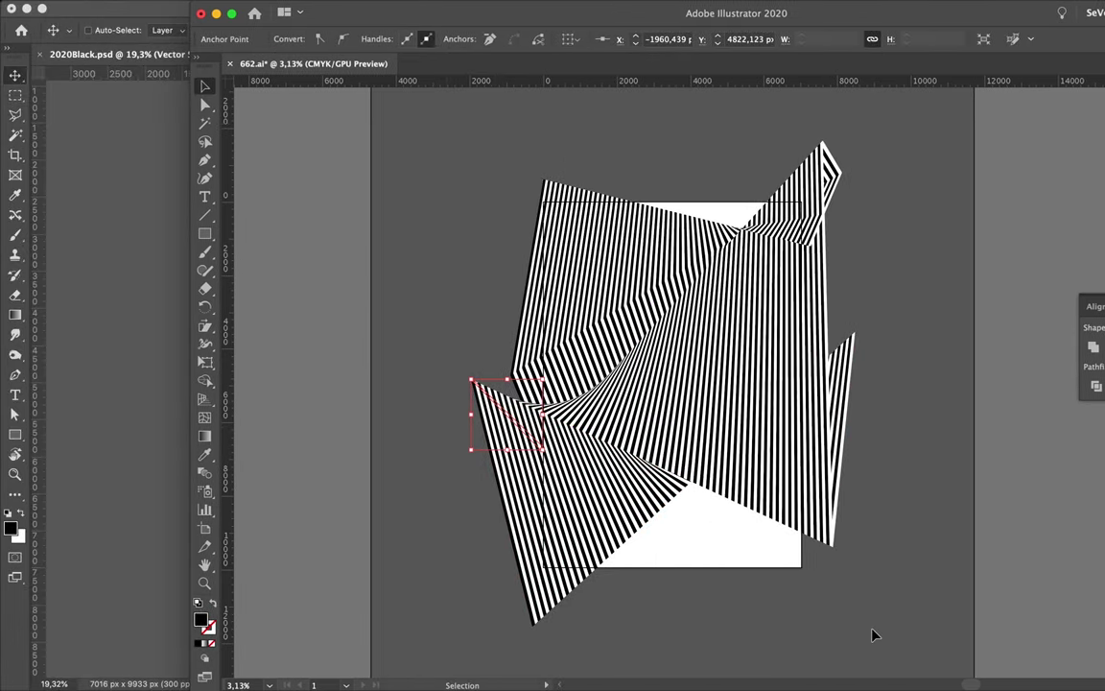
{"action": "left_click", "coordinate": [734, 460]}
{"action": "left_click_drag", "start_coordinate": [734, 461], "coordinate": [158, 381]}
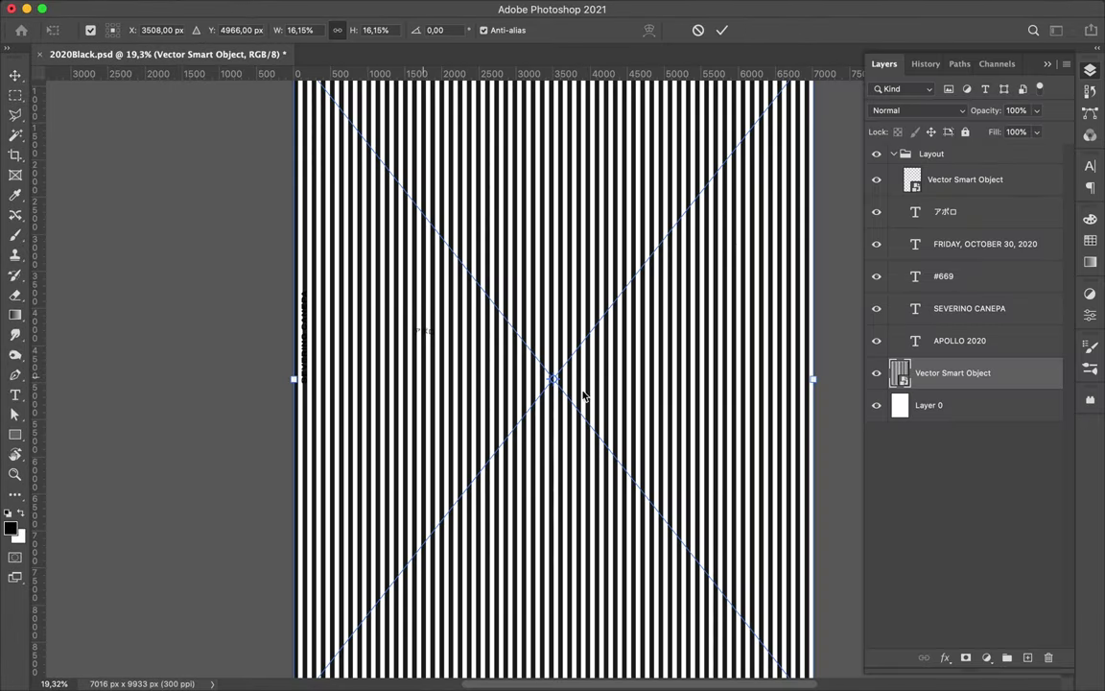
{"action": "key", "text": "Return"}
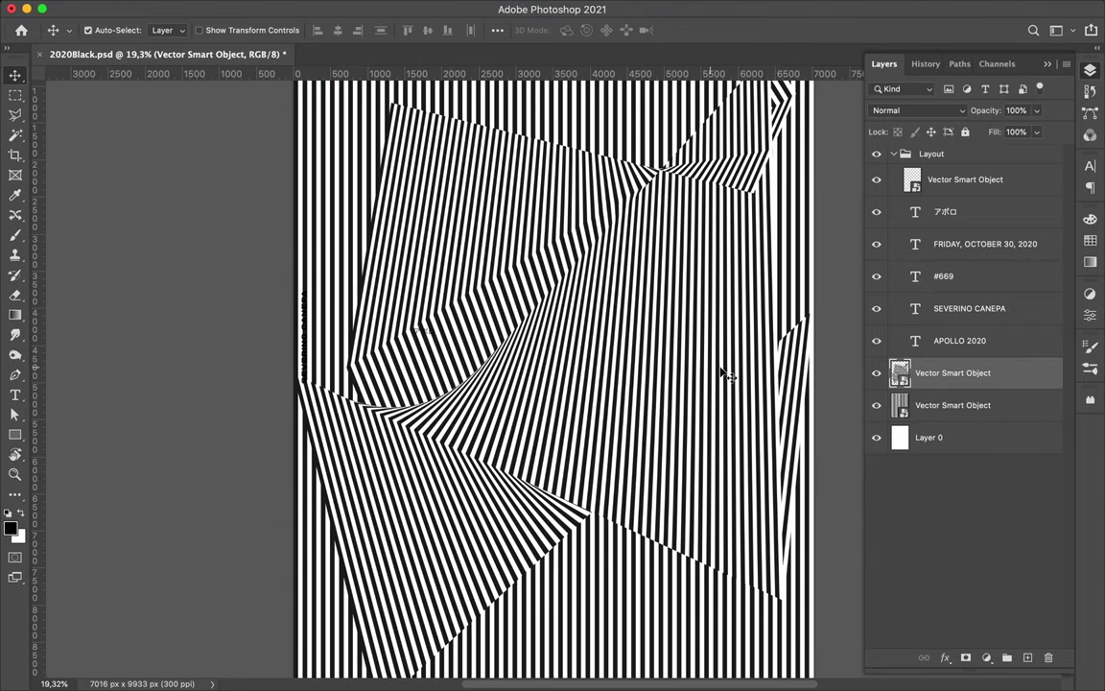
Narrow the placed artwork to 13.45% width, nudge it right, and zoom out.
{"action": "key", "text": "ctrl+t"}
{"action": "left_click_drag", "start_coordinate": [812, 379], "coordinate": [727, 382]}
{"action": "left_click_drag", "start_coordinate": [456, 360], "coordinate": [499, 360]}
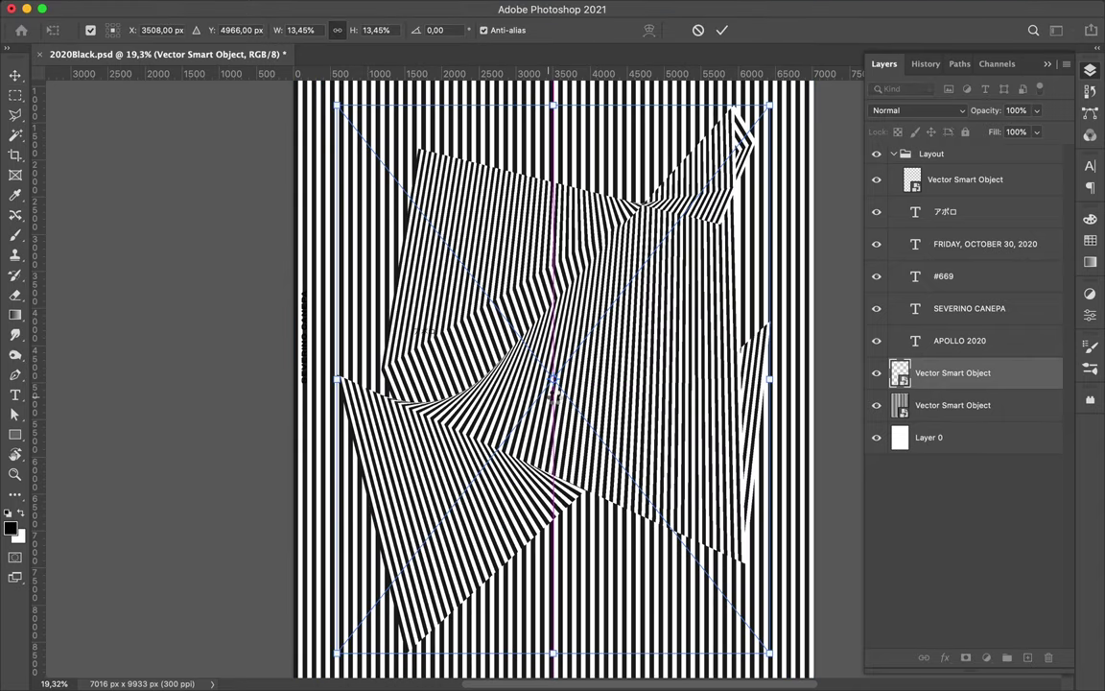
{"action": "key", "text": "Return"}
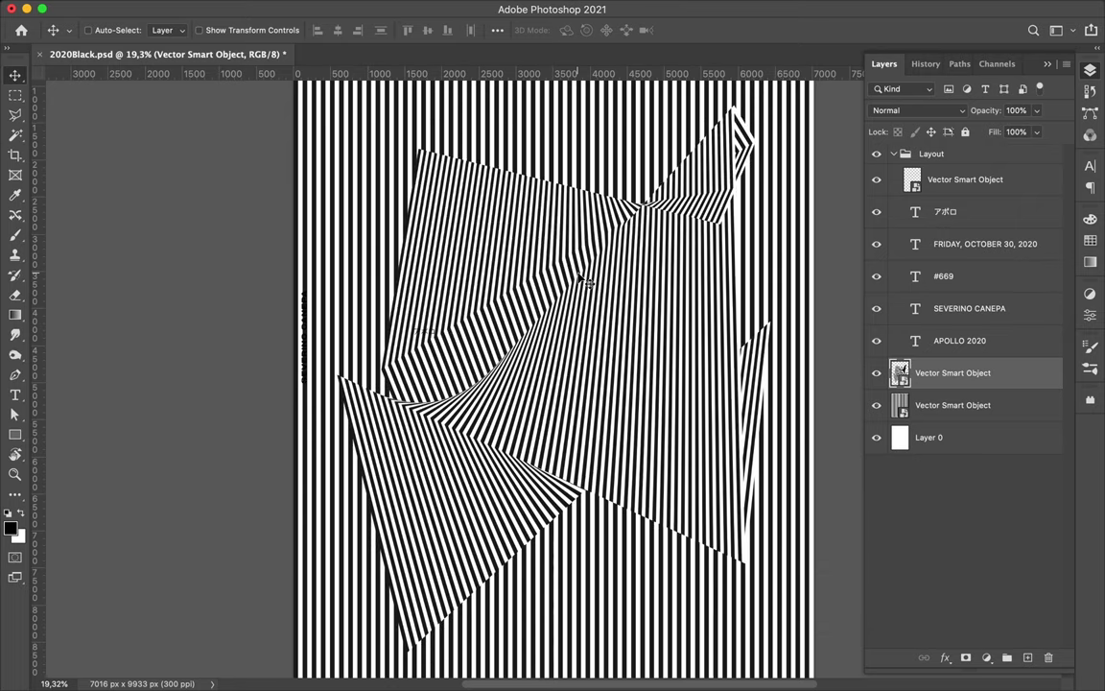
{"action": "scroll", "coordinate": [527, 254], "scroll_direction": "down", "scroll_amount": 3}
{"action": "key", "text": "alt+bracketleft"}
{"action": "left_click", "coordinate": [122, 7]}
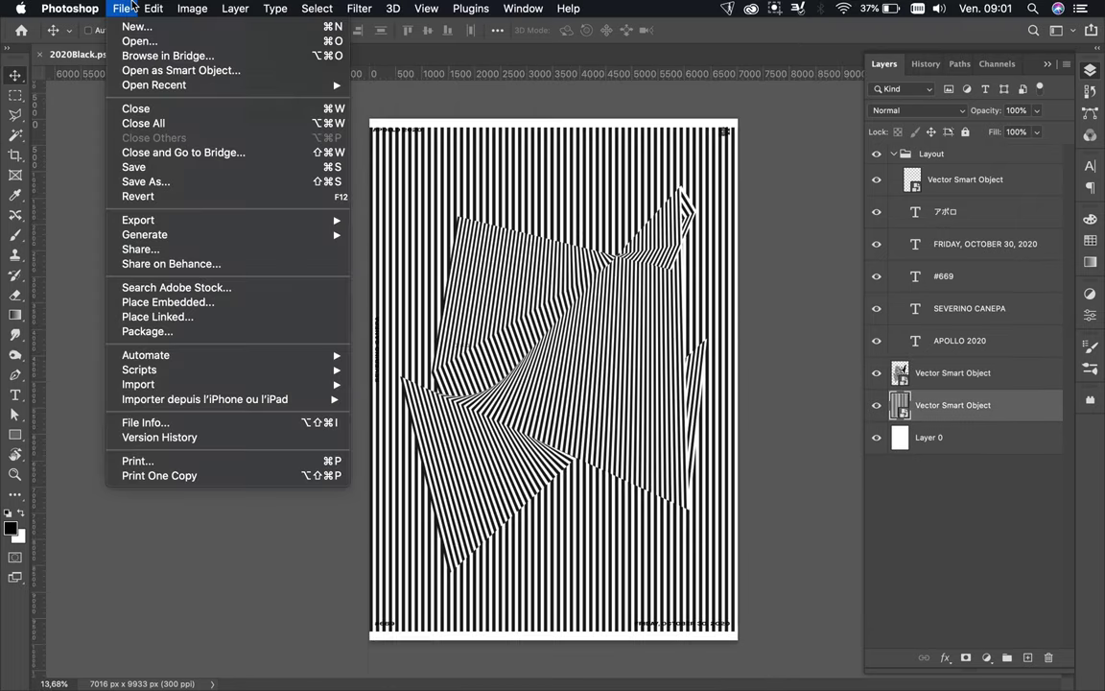
Copy the stripe layer into a new blank document, centre it, and delete the Background.
{"action": "left_click", "coordinate": [136, 26]}
{"action": "left_click", "coordinate": [922, 582]}
{"action": "left_click", "coordinate": [256, 55]}
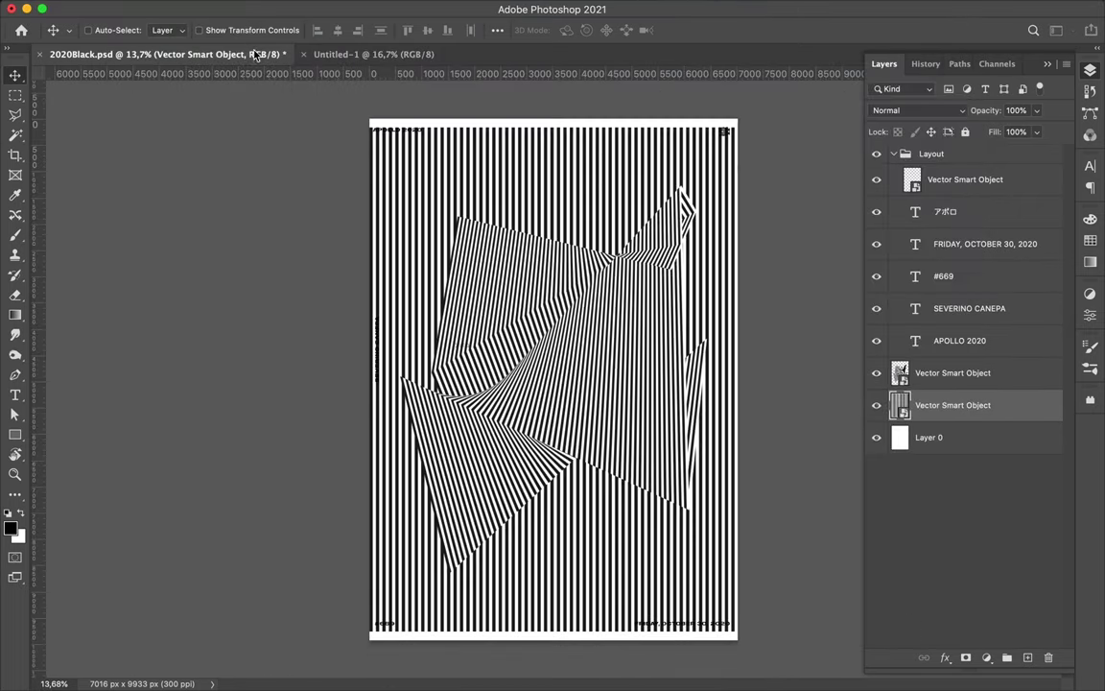
{"action": "left_click_drag", "start_coordinate": [598, 197], "coordinate": [612, 341]}
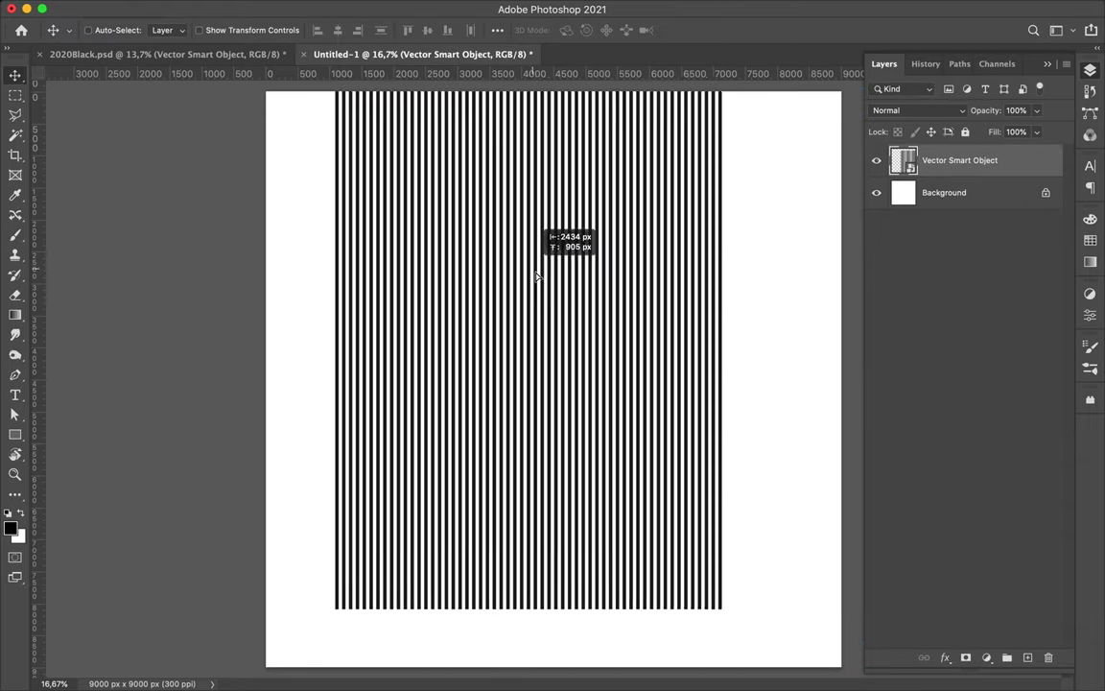
{"action": "left_click_drag", "start_coordinate": [574, 344], "coordinate": [604, 278]}
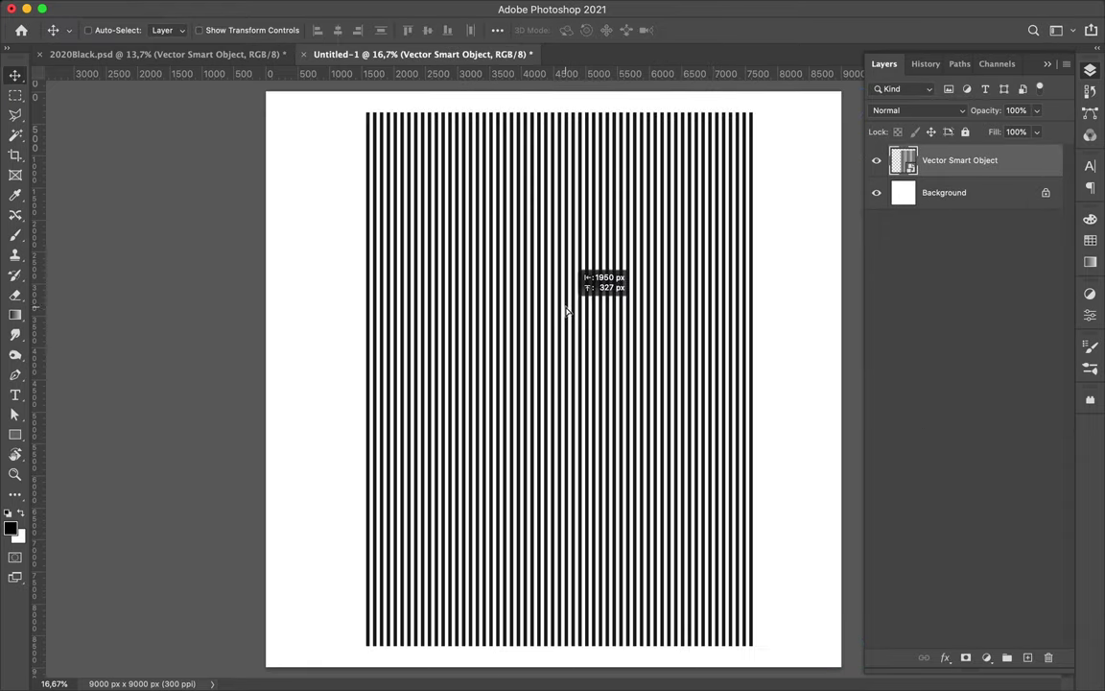
{"action": "key", "text": "Delete"}
Convert the new document to Grayscale and back to RGB colour.
{"action": "left_click", "coordinate": [192, 9]}
{"action": "left_click", "coordinate": [420, 43]}
{"action": "left_click", "coordinate": [607, 237]}
{"action": "left_click", "coordinate": [192, 9]}
{"action": "left_click", "coordinate": [411, 96]}
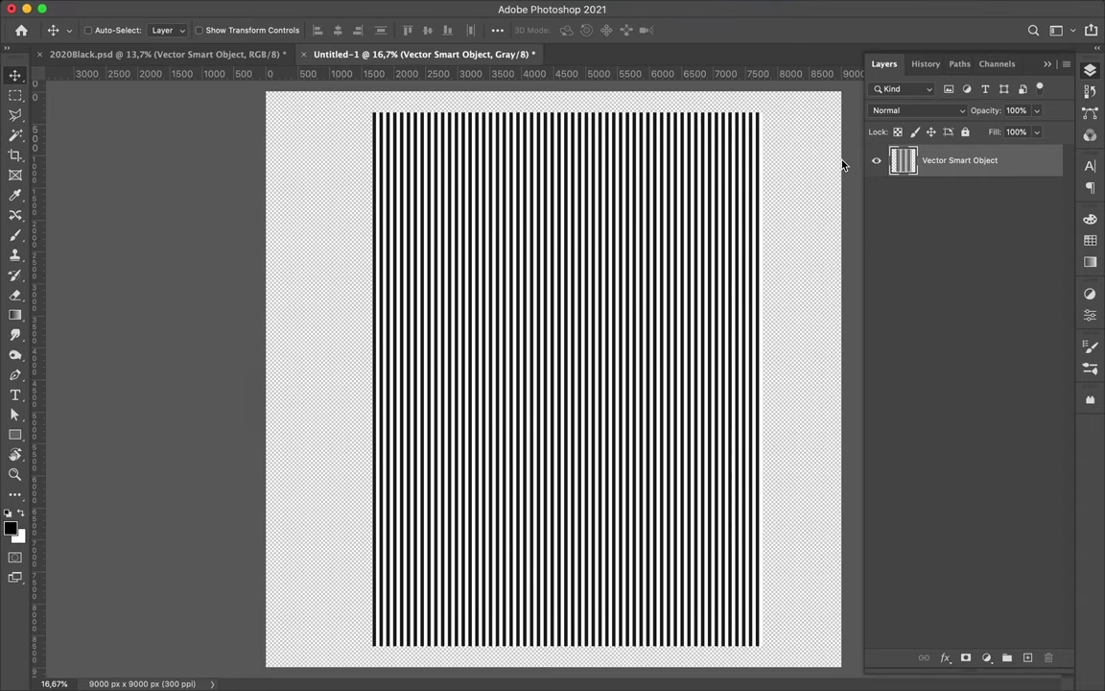
Offset the stripes in the Red channel slightly.
{"action": "left_click", "coordinate": [998, 63]}
{"action": "left_click", "coordinate": [919, 121]}
{"action": "key", "text": "m"}
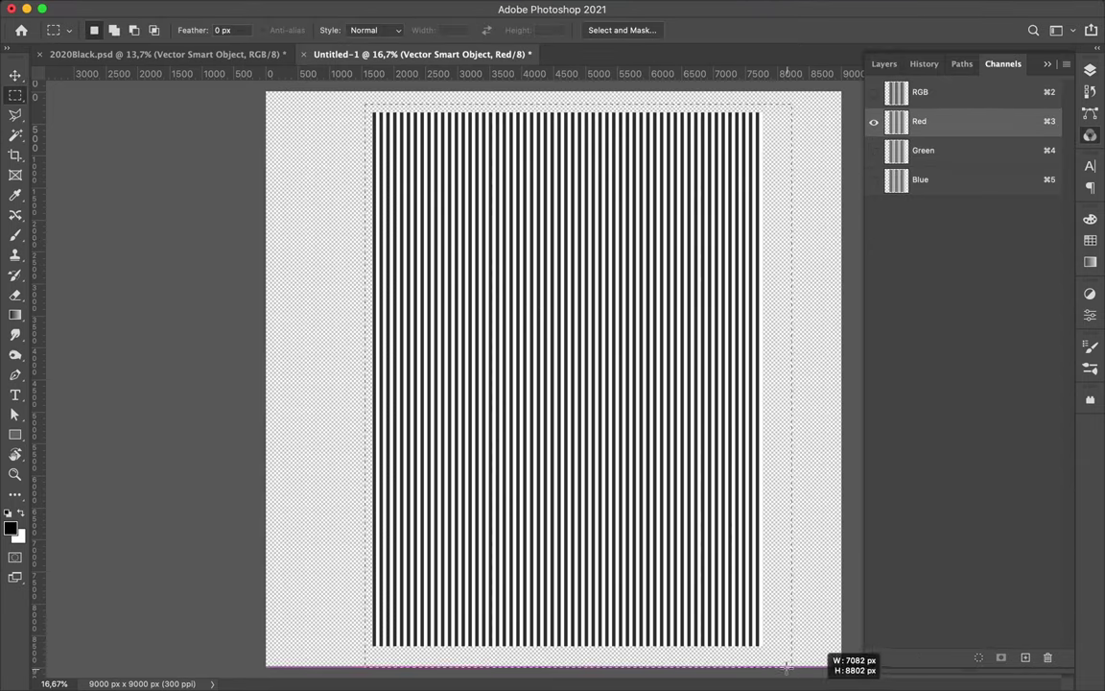
{"action": "left_click_drag", "start_coordinate": [785, 668], "coordinate": [755, 638]}
{"action": "key", "text": "v"}
{"action": "left_click_drag", "start_coordinate": [538, 216], "coordinate": [543, 221]}
Offset the stripes in the Green channel sideways.
{"action": "left_click", "coordinate": [874, 92]}
{"action": "left_click", "coordinate": [923, 150]}
{"action": "left_click", "coordinate": [537, 288]}
{"action": "left_click", "coordinate": [661, 238]}
{"action": "key", "text": "m"}
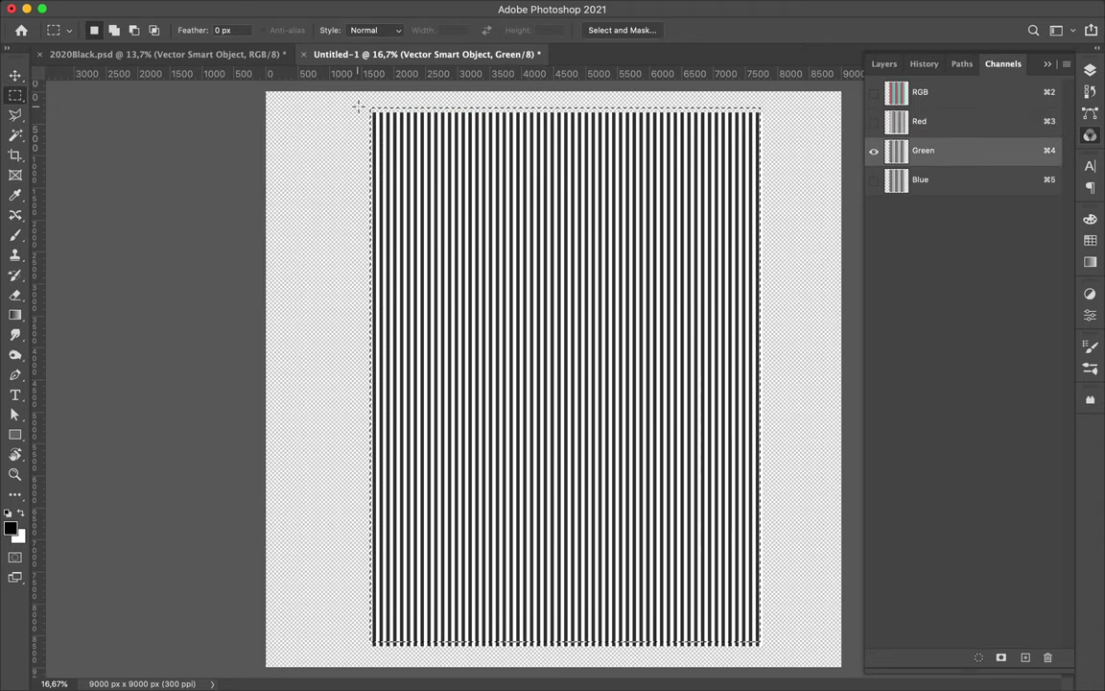
{"action": "left_click", "coordinate": [15, 77]}
{"action": "left_click_drag", "start_coordinate": [583, 279], "coordinate": [582, 284]}
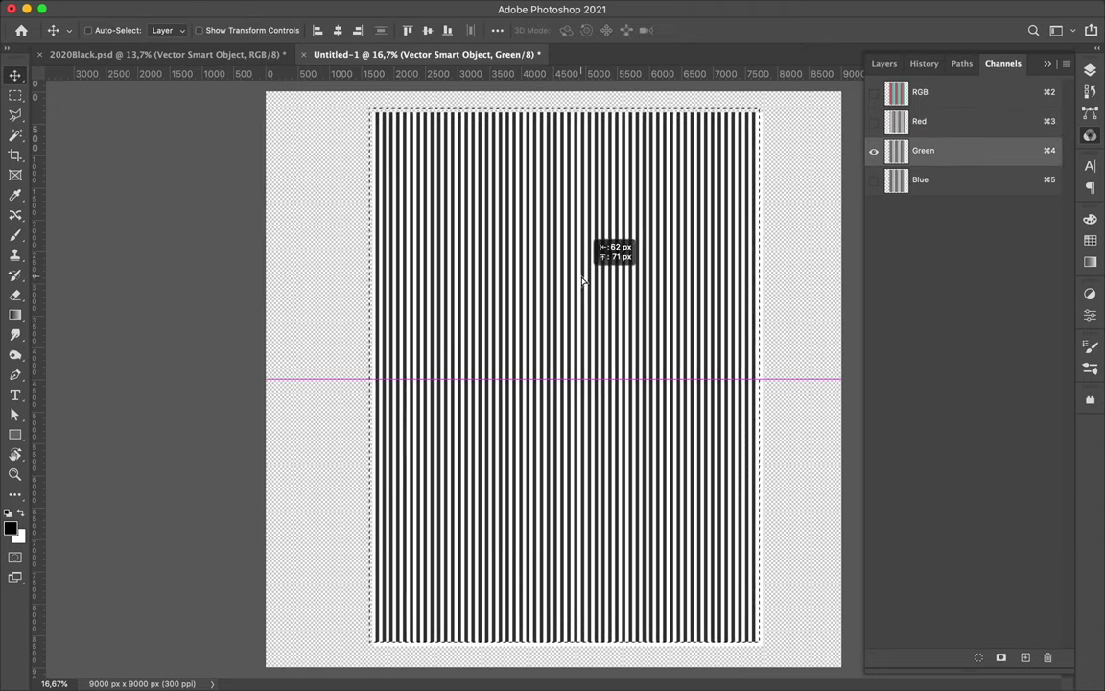
Offset the stripes in the Blue channel and return to the RGB composite.
{"action": "key", "text": "super+5"}
{"action": "key", "text": "m"}
{"action": "key", "text": "v"}
{"action": "left_click_drag", "start_coordinate": [510, 229], "coordinate": [506, 222]}
{"action": "left_click", "coordinate": [873, 96]}
Copy the colour-fringed stripe layer into the 2020Black poster.
{"action": "scroll", "coordinate": [760, 186], "scroll_direction": "up", "scroll_amount": 5}
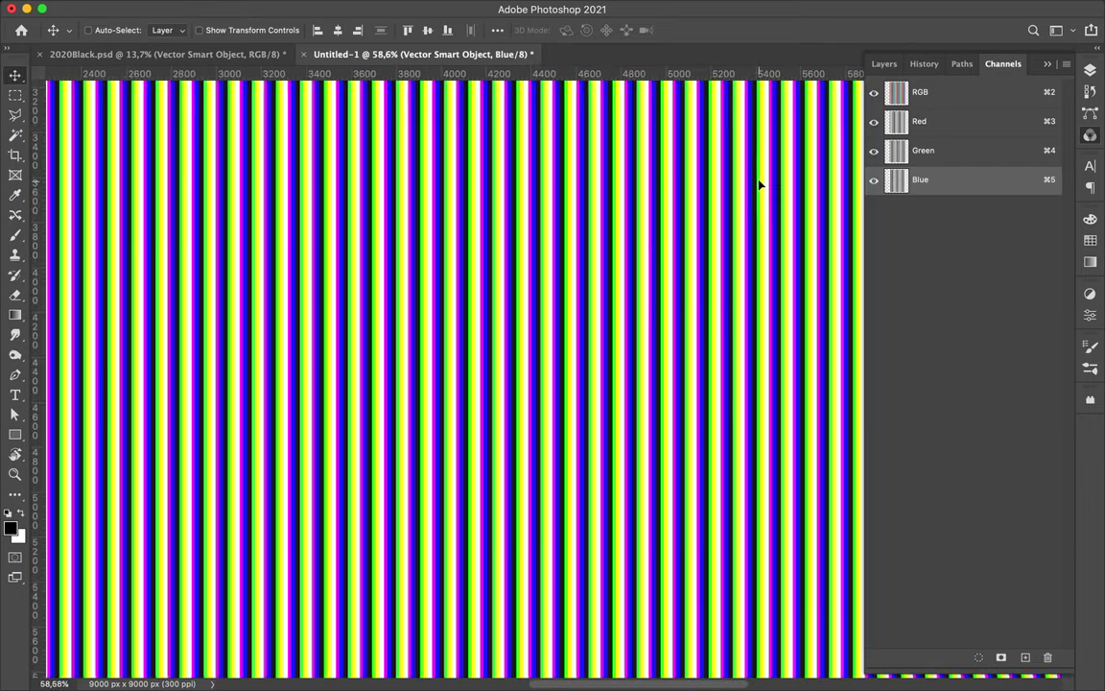
{"action": "scroll", "coordinate": [682, 160], "scroll_direction": "down", "scroll_amount": 5}
{"action": "scroll", "coordinate": [554, 329], "scroll_direction": "down", "scroll_amount": 2}
{"action": "key", "text": "m"}
{"action": "key", "text": "v"}
{"action": "key", "text": "super+2"}
{"action": "mouse_move", "coordinate": [493, 116]}
{"action": "left_mouse_down"}
{"action": "mouse_move", "coordinate": [608, 298]}
{"action": "mouse_move", "coordinate": [537, 219]}
{"action": "left_mouse_up"}
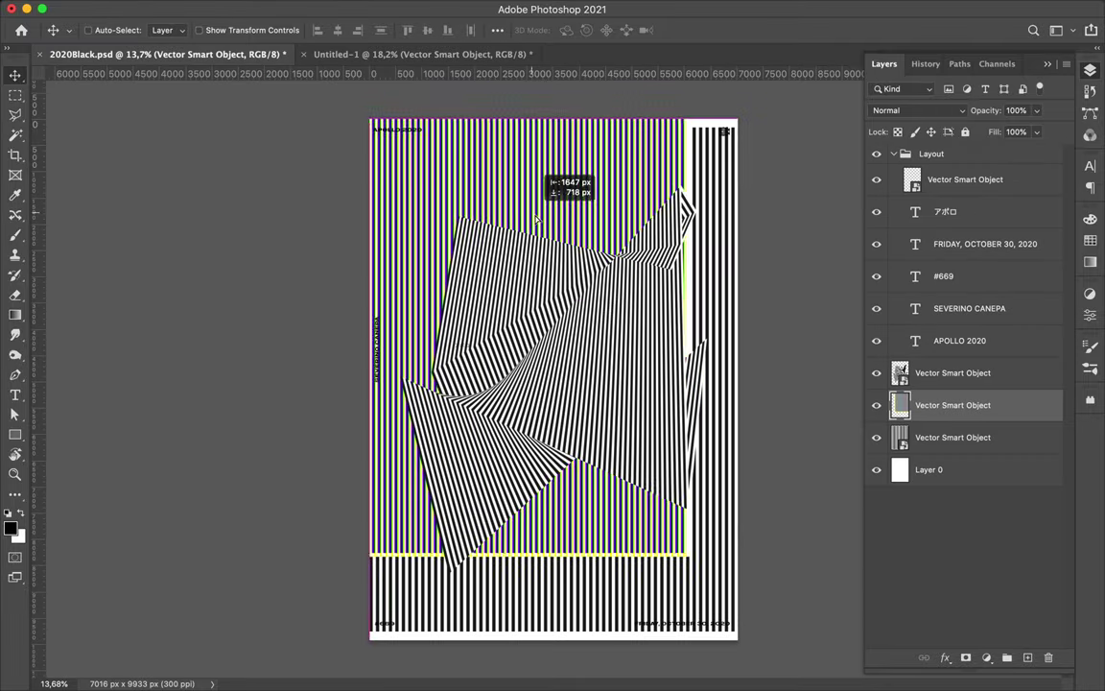
Enlarge the colour stripes to fill the poster and save it.
{"action": "key", "text": "super+t"}
{"action": "left_click_drag", "start_coordinate": [688, 554], "coordinate": [753, 643]}
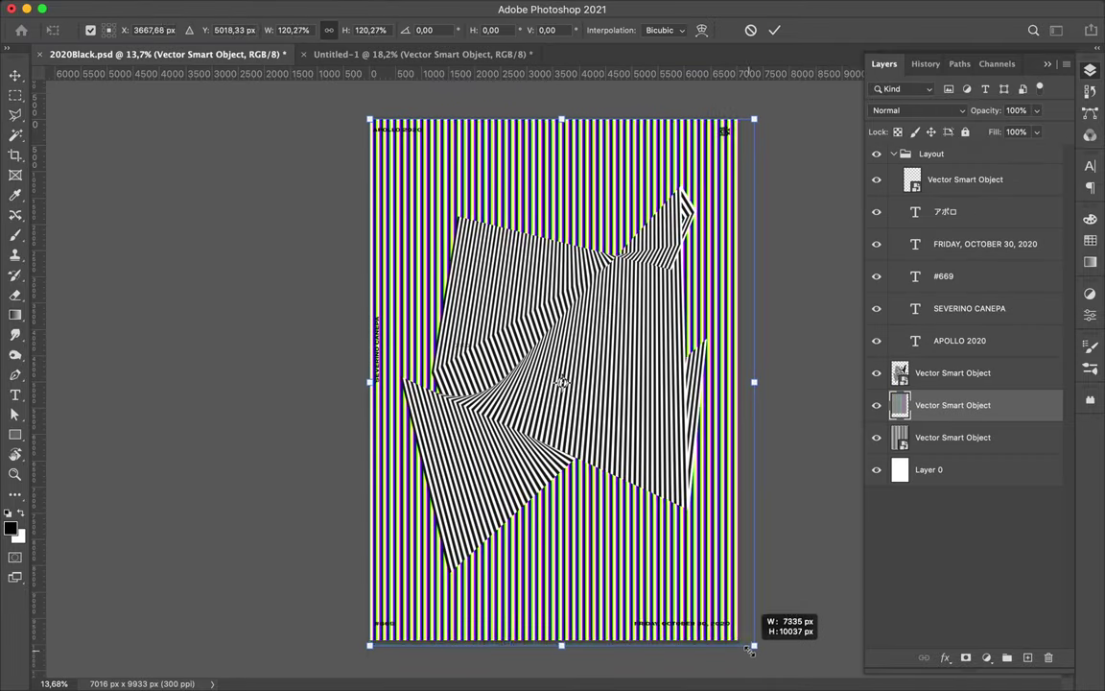
{"action": "key", "text": "Return"}
{"action": "key", "text": "super+s"}
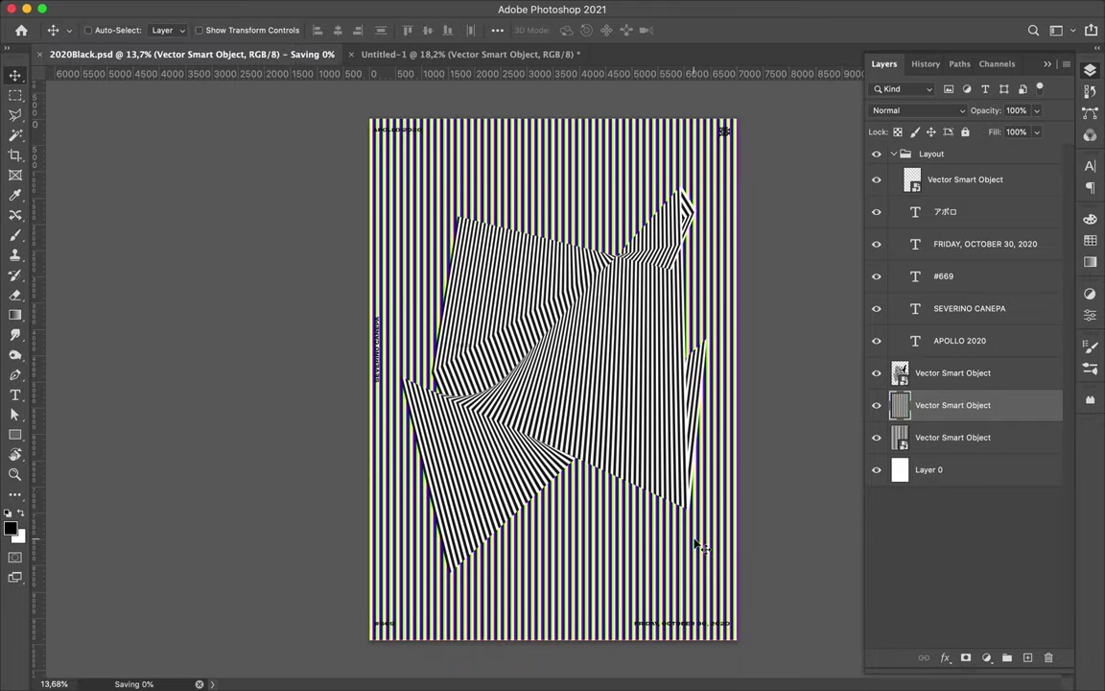
{"action": "scroll", "coordinate": [422, 153], "scroll_direction": "up", "scroll_amount": 10}
Add a Hue/Saturation adjustment shifting the stripe hues by +134.
{"action": "key", "text": "i"}
{"action": "left_click", "coordinate": [538, 230]}
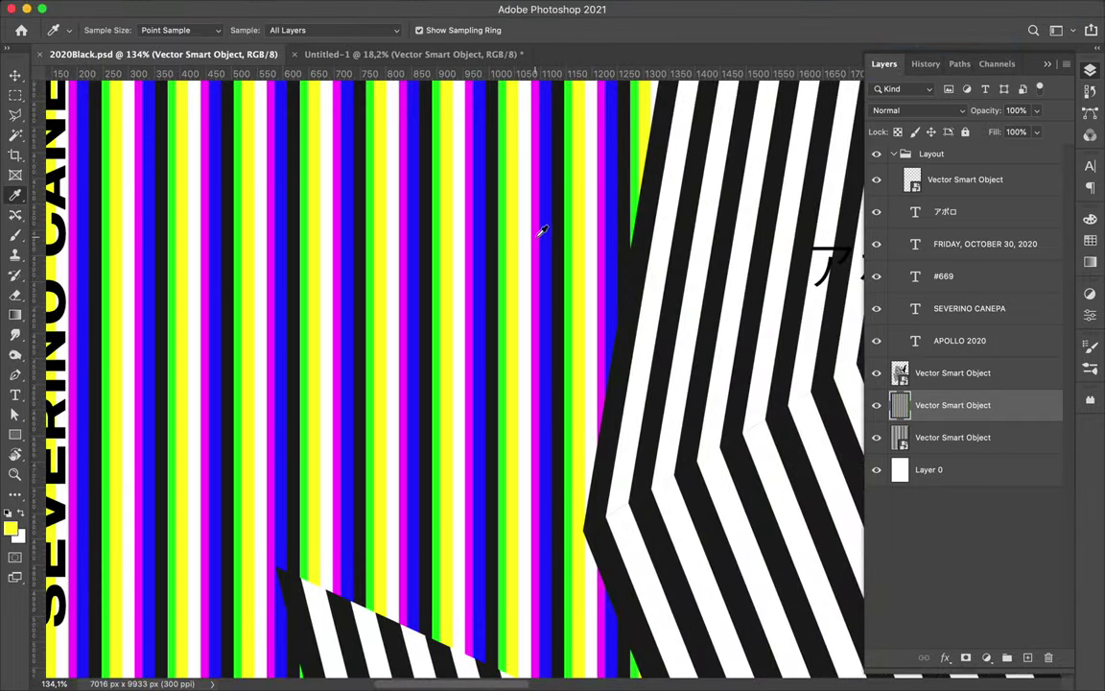
{"action": "key", "text": "v"}
{"action": "scroll", "coordinate": [479, 314], "scroll_direction": "down", "scroll_amount": 3}
{"action": "scroll", "coordinate": [478, 314], "scroll_direction": "up", "scroll_amount": 3}
{"action": "left_click", "coordinate": [988, 657]}
{"action": "left_click", "coordinate": [1011, 582]}
{"action": "mouse_move", "coordinate": [949, 396]}
{"action": "left_mouse_down"}
{"action": "mouse_move", "coordinate": [911, 399]}
{"action": "mouse_move", "coordinate": [1032, 407]}
{"action": "left_mouse_up"}
{"action": "key", "text": "i"}
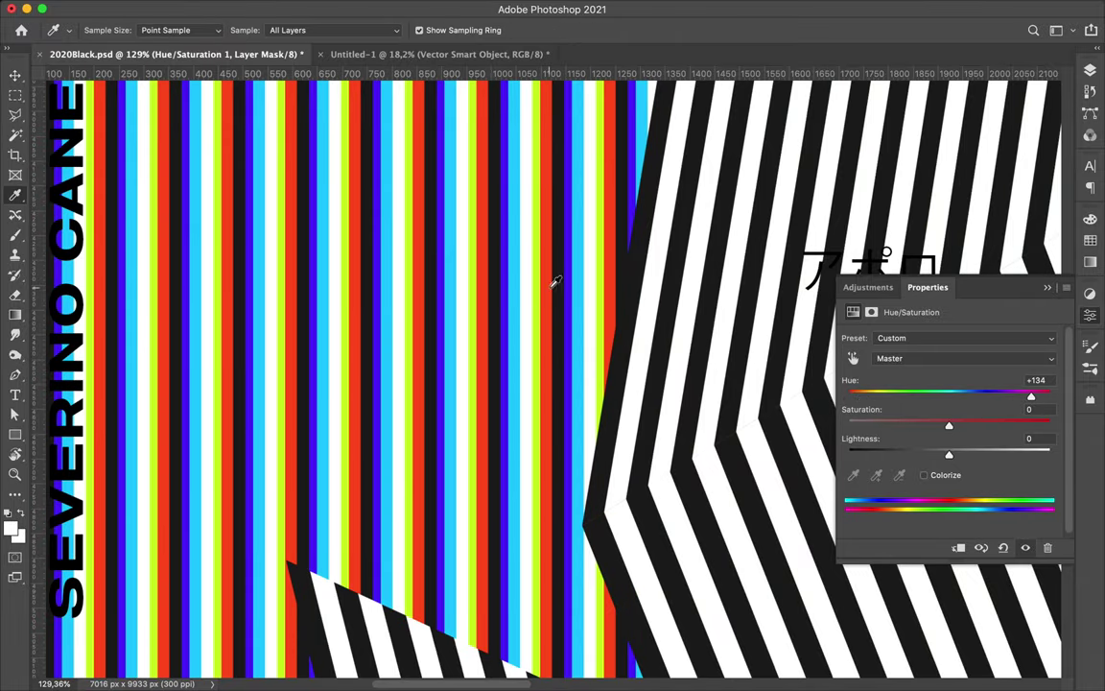
{"action": "left_click", "coordinate": [1091, 72]}
Merge the hue adjustment into the stripes and add an empty Layer 1 above.
{"action": "key", "text": "ctrl+j"}
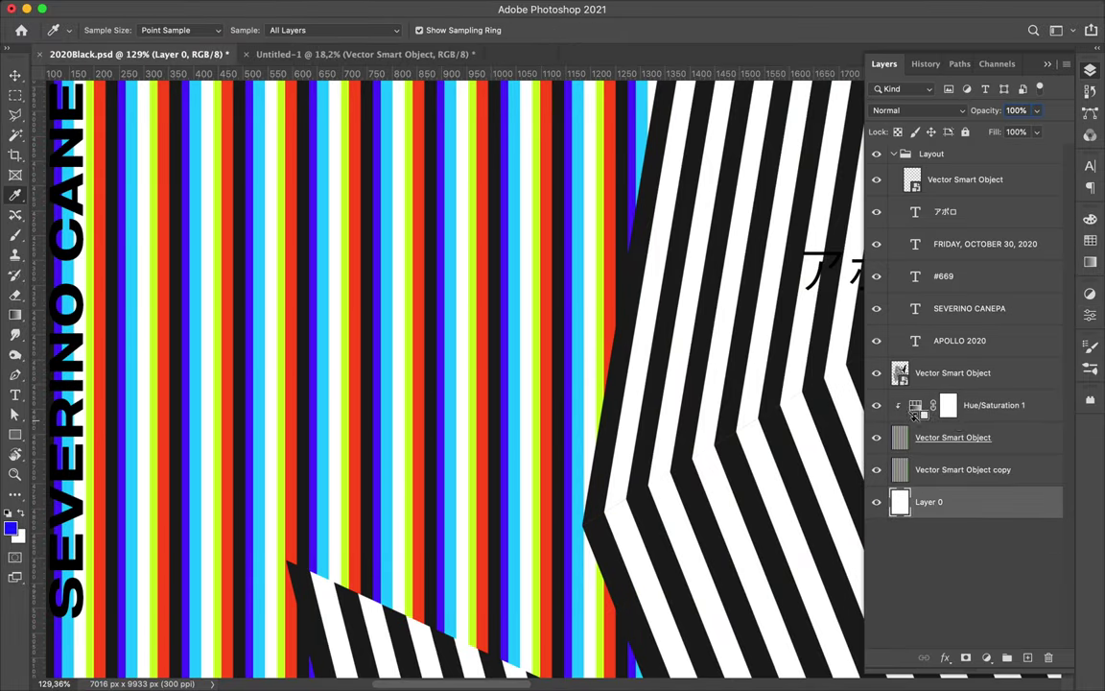
{"action": "key", "text": "ctrl+e"}
{"action": "key", "text": "v"}
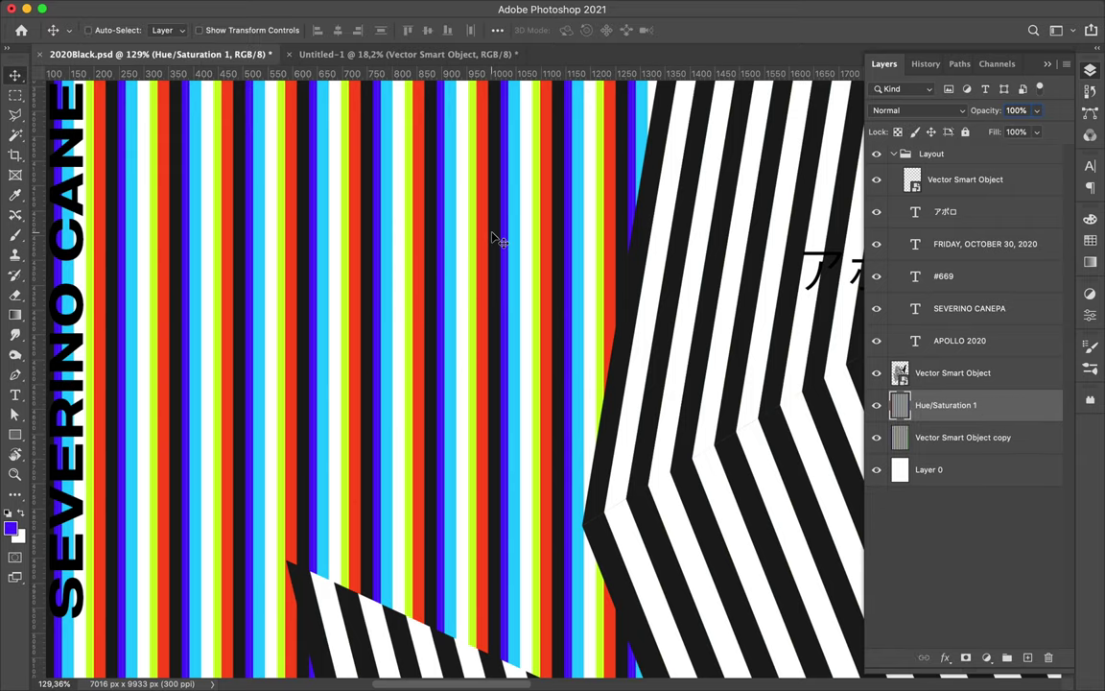
{"action": "scroll", "coordinate": [447, 340], "scroll_direction": "down", "scroll_amount": 5}
{"action": "scroll", "coordinate": [491, 346], "scroll_direction": "up", "scroll_amount": 2}
{"action": "left_click", "coordinate": [953, 373]}
{"action": "key", "text": "ctrl+shift+alt+n"}
{"action": "key", "text": "b"}
{"action": "scroll", "coordinate": [557, 384], "scroll_direction": "down", "scroll_amount": 3}
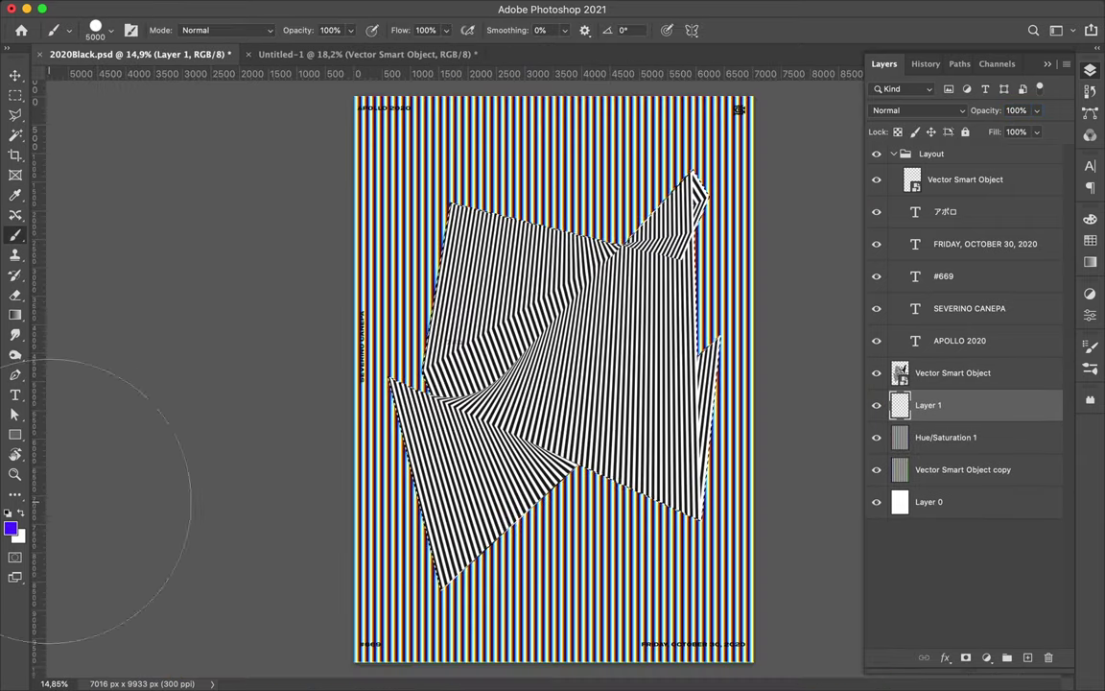
Paint a blue shape on Layer 1, Gaussian-blur it, and set Luminosity blending.
{"action": "left_click_drag", "start_coordinate": [645, 283], "coordinate": [508, 441]}
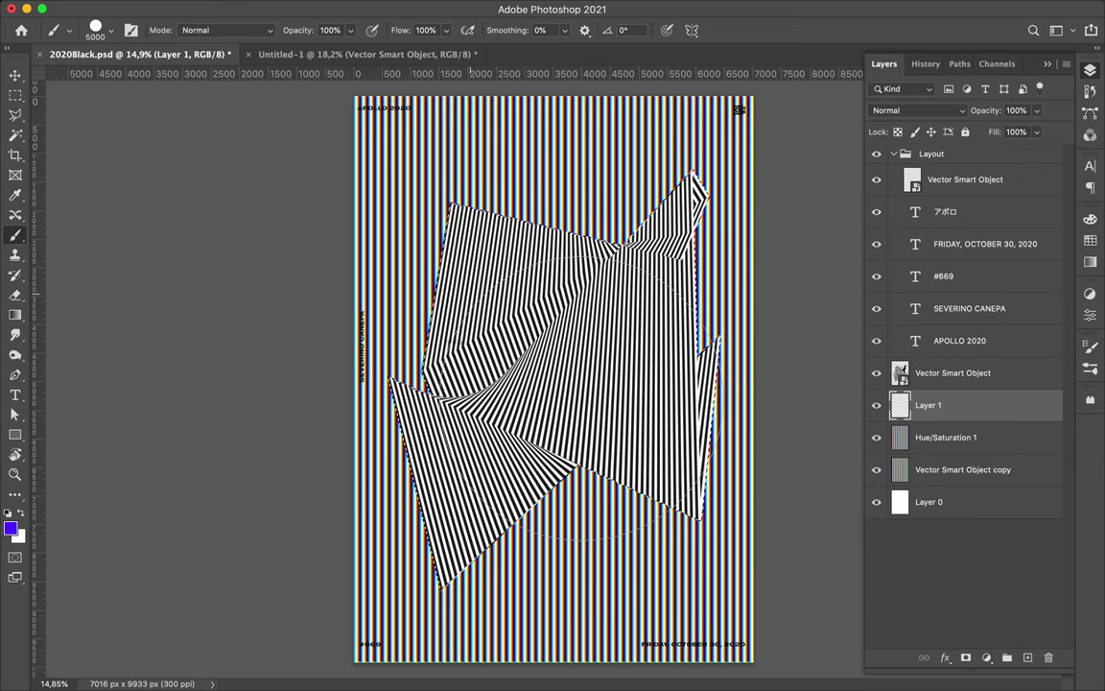
{"action": "key", "text": "m"}
{"action": "left_click", "coordinate": [360, 7]}
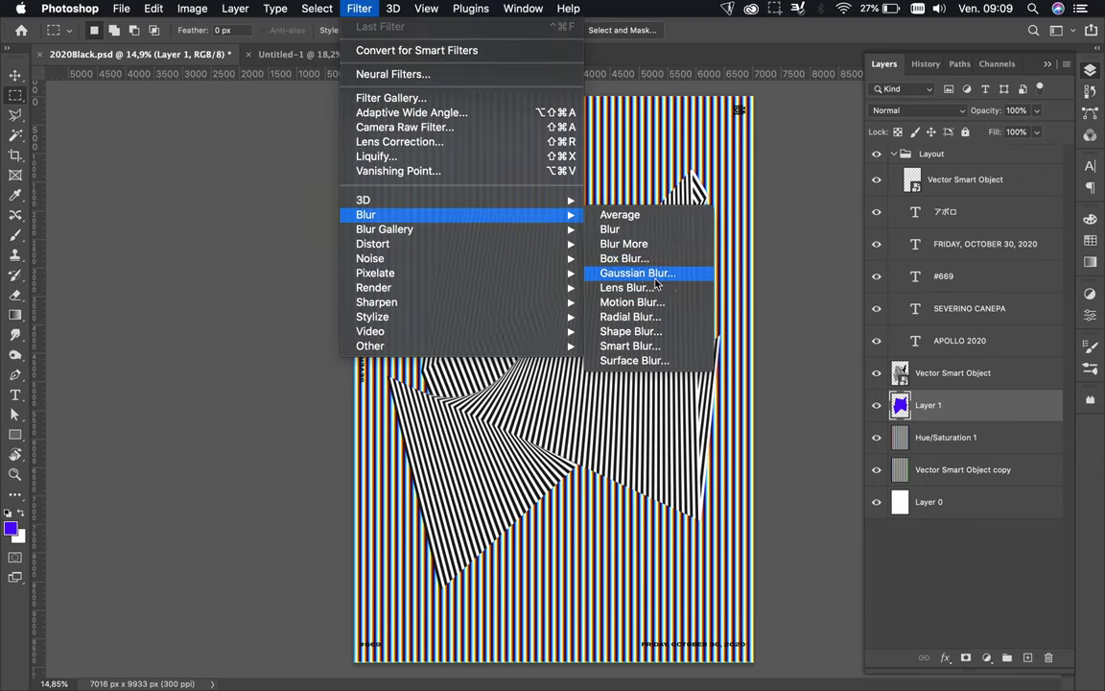
{"action": "left_click", "coordinate": [648, 273]}
{"action": "left_click", "coordinate": [908, 111]}
{"action": "left_click", "coordinate": [961, 114]}
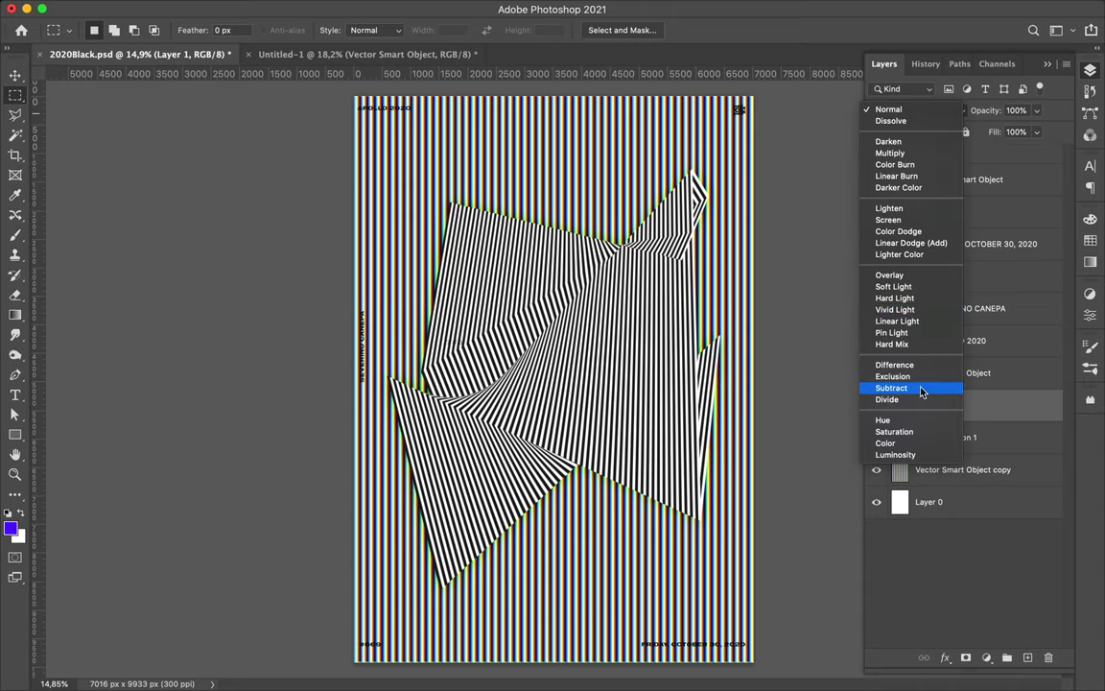
{"action": "left_click", "coordinate": [916, 453]}
Skew and warp the blue glow with Free Transform.
{"action": "key", "text": "ctrl+t"}
{"action": "right_click", "coordinate": [625, 178]}
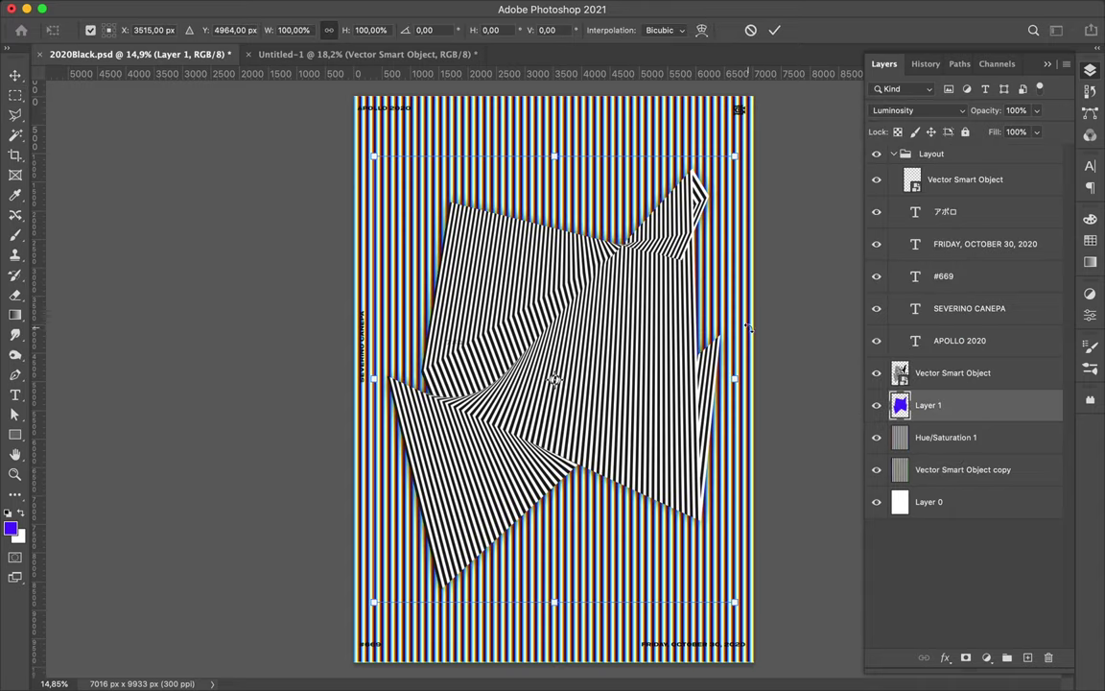
{"action": "left_click", "coordinate": [662, 252]}
{"action": "right_click", "coordinate": [629, 206]}
{"action": "left_click", "coordinate": [662, 338]}
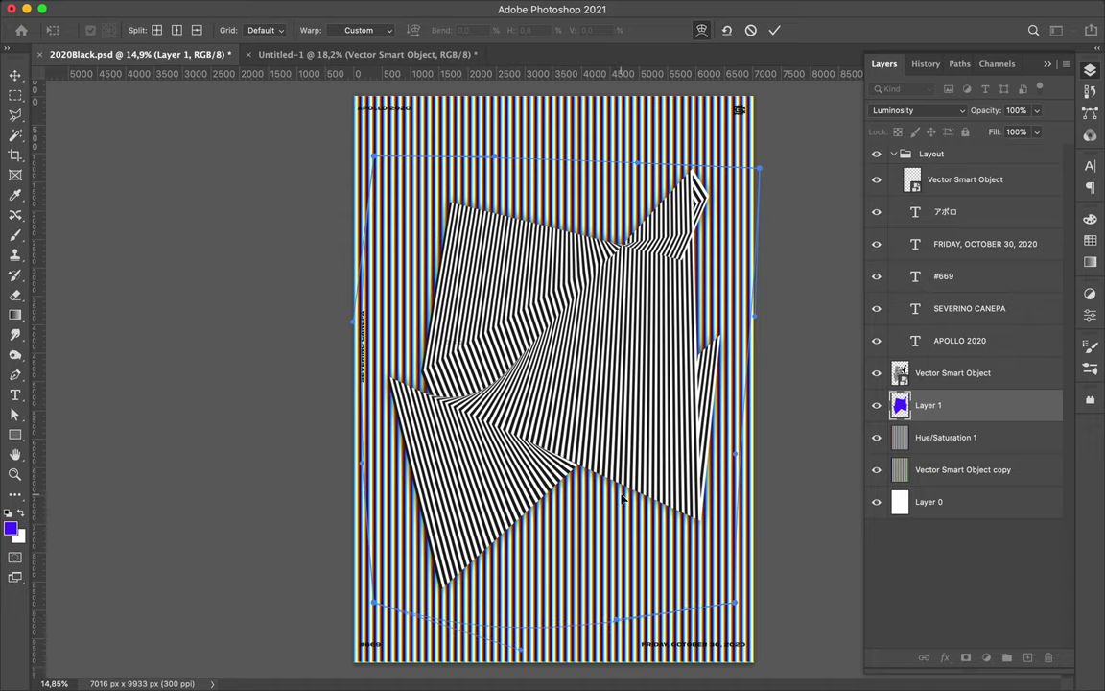
{"action": "key", "text": "Return"}
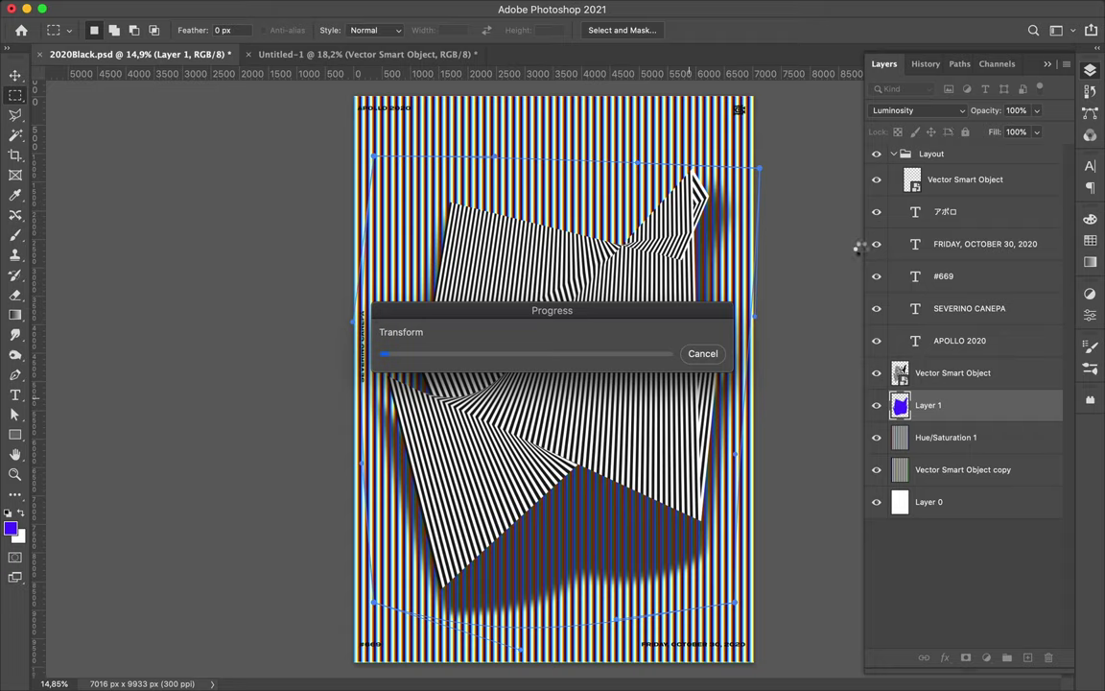
Apply a second warp to reshape the blue glow.
{"action": "key", "text": "v"}
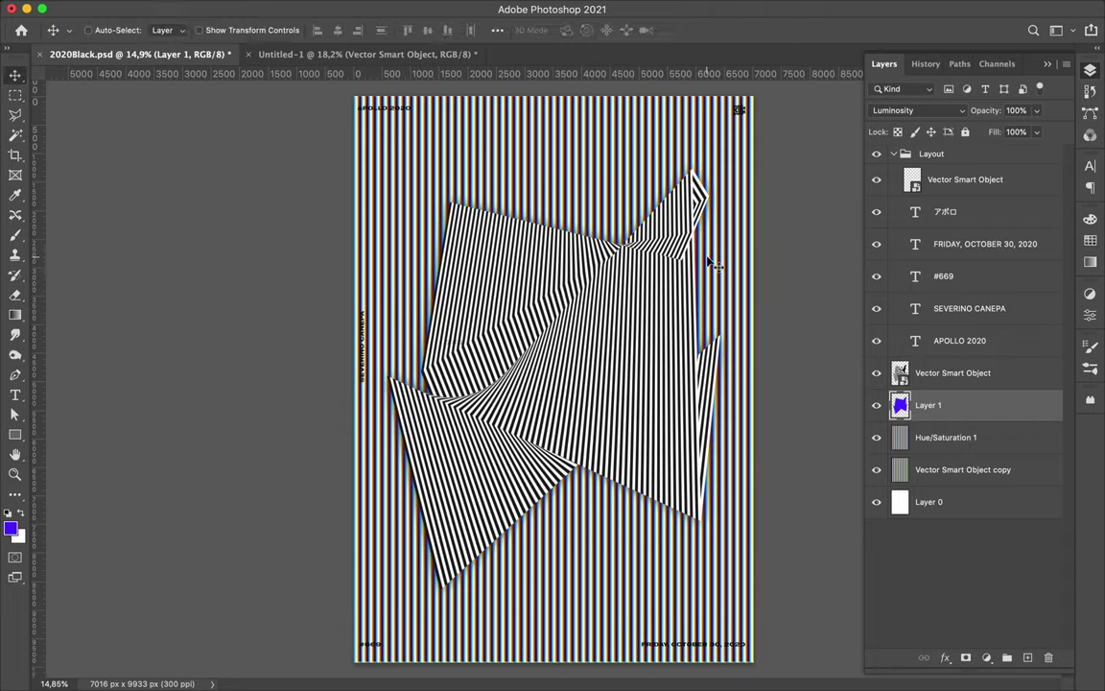
{"action": "key", "text": "ctrl+t"}
{"action": "right_click", "coordinate": [701, 226]}
{"action": "left_click", "coordinate": [729, 322]}
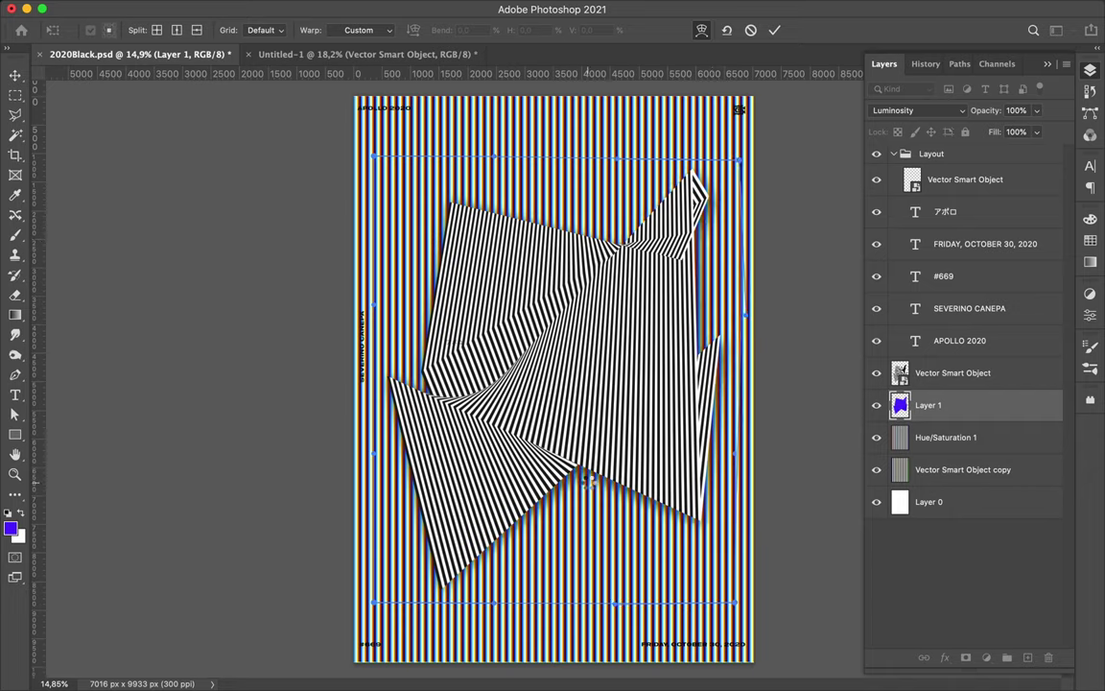
{"action": "key", "text": "Return"}
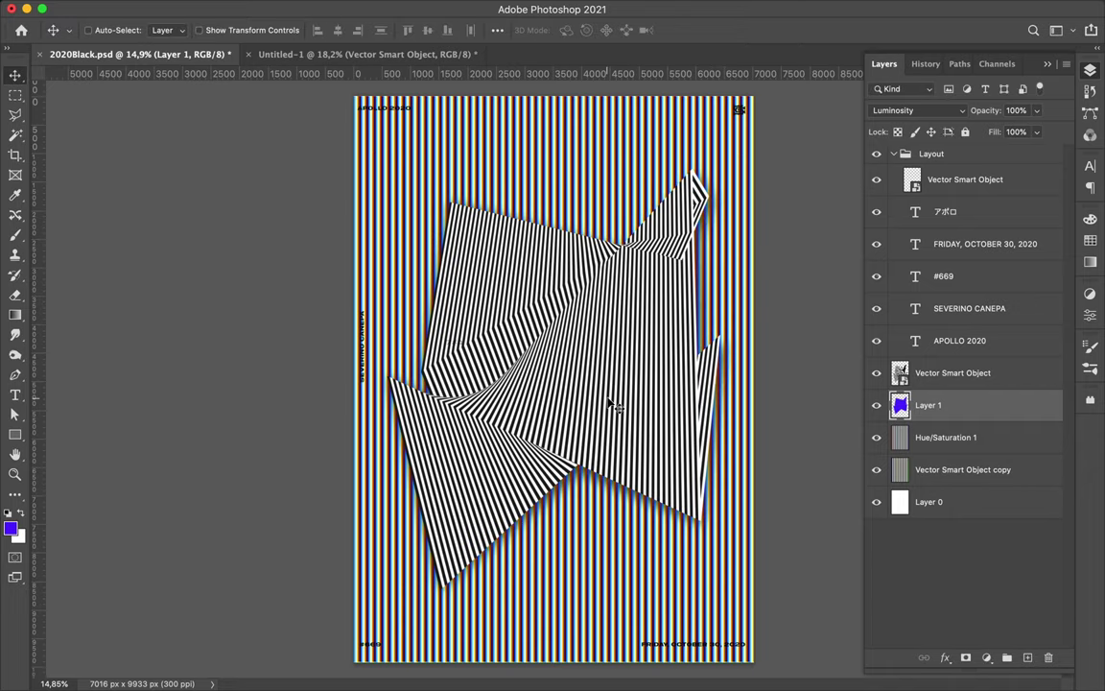
Duplicate the glow with Exclusion blending and move the アポロ text above the smart object.
{"action": "key", "text": "ctrl+j"}
{"action": "left_click", "coordinate": [916, 111]}
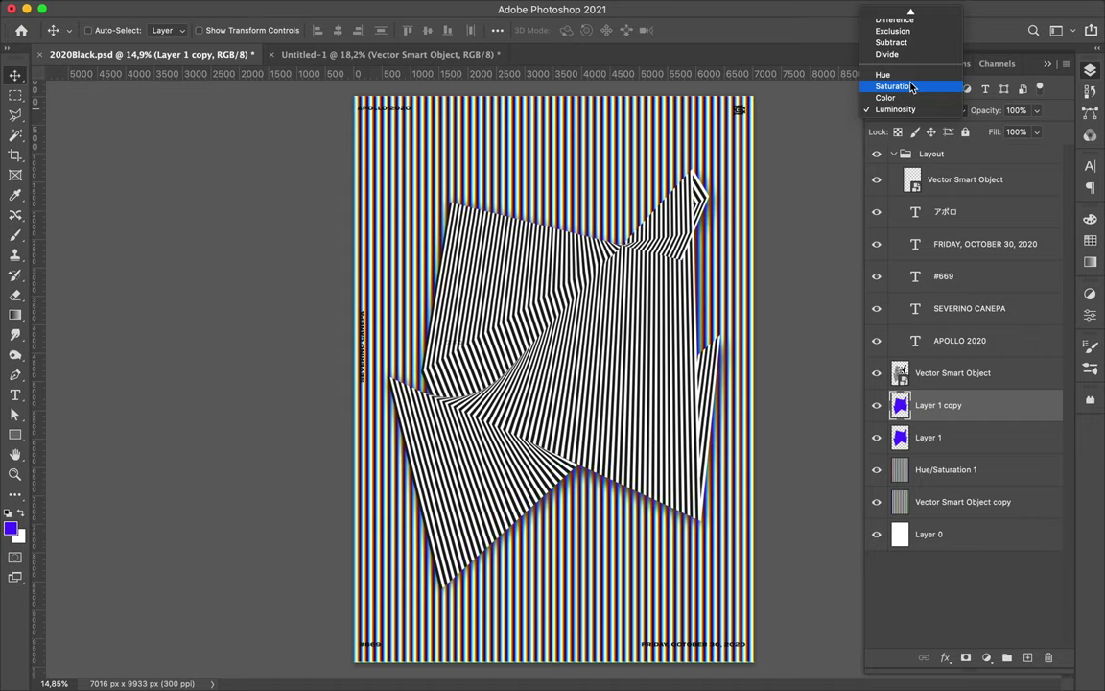
{"action": "scroll", "coordinate": [904, 57], "scroll_direction": "up", "scroll_amount": 10}
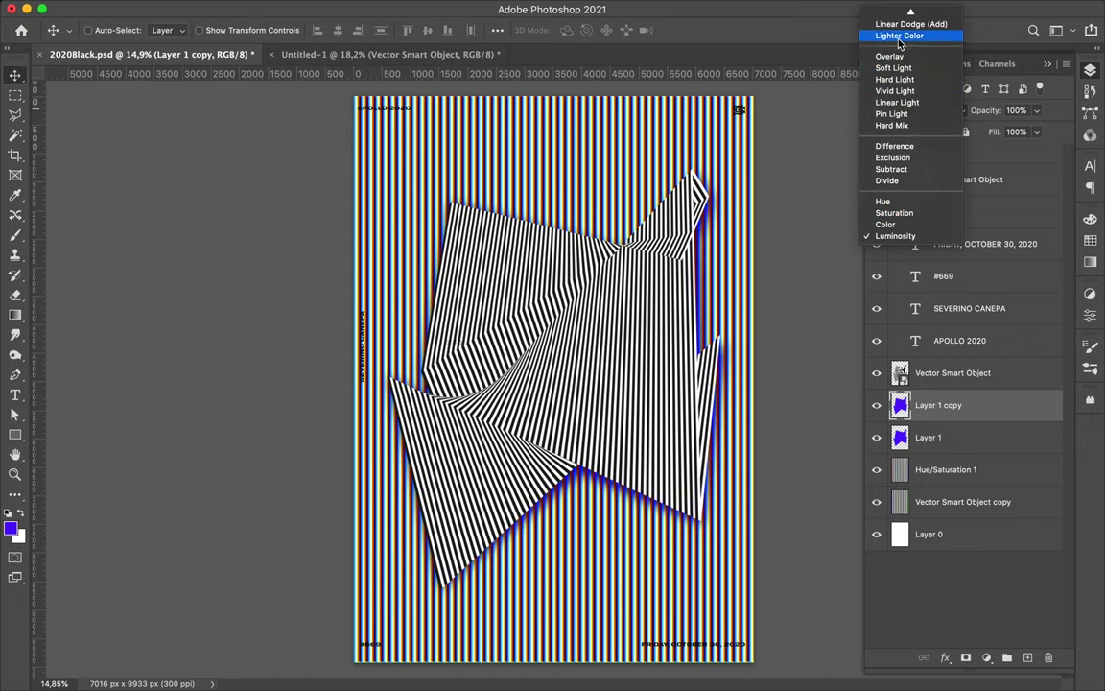
{"action": "scroll", "coordinate": [892, 59], "scroll_direction": "up", "scroll_amount": 1}
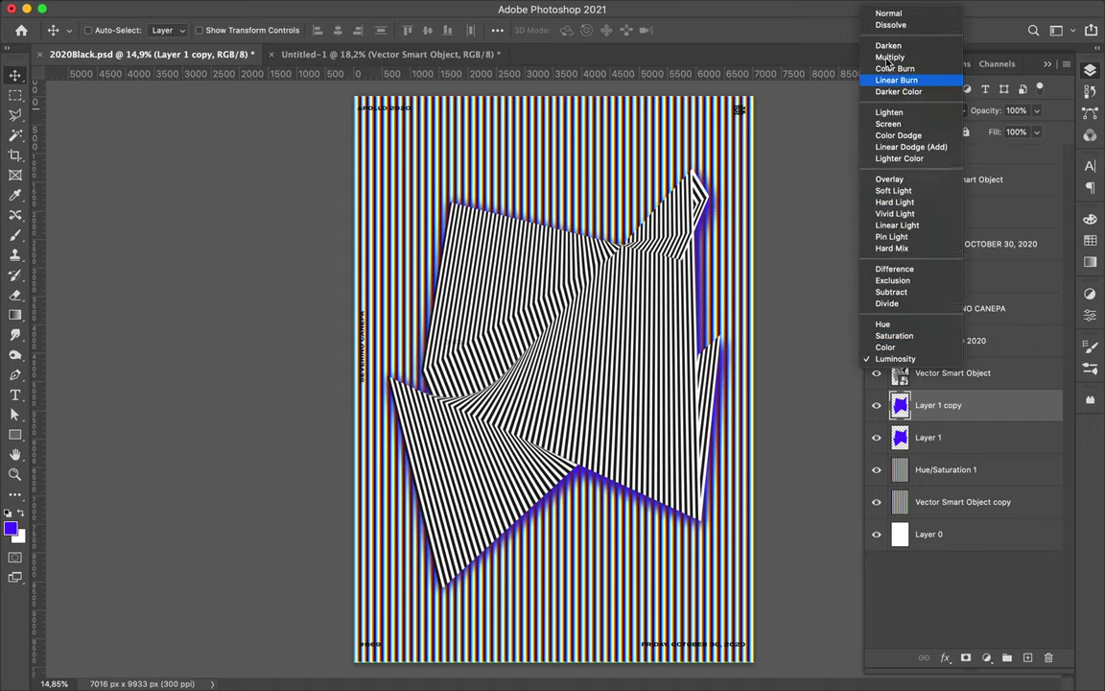
{"action": "left_click", "coordinate": [892, 282]}
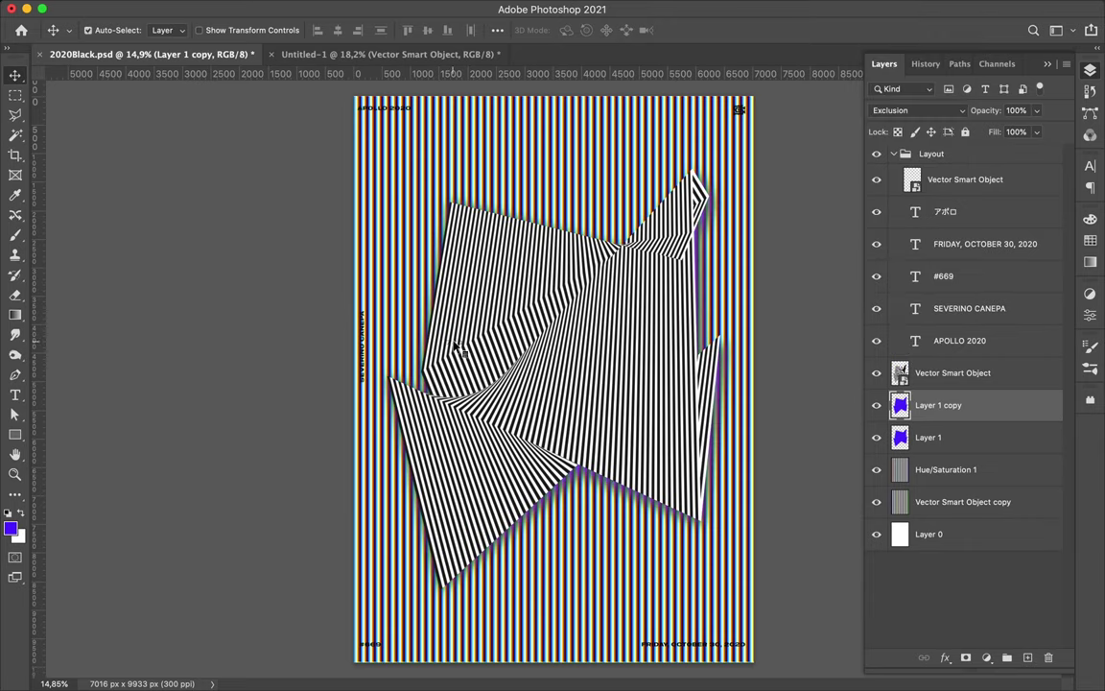
{"action": "left_click_drag", "start_coordinate": [945, 211], "coordinate": [960, 357]}
{"action": "key", "text": "ctrl+t"}
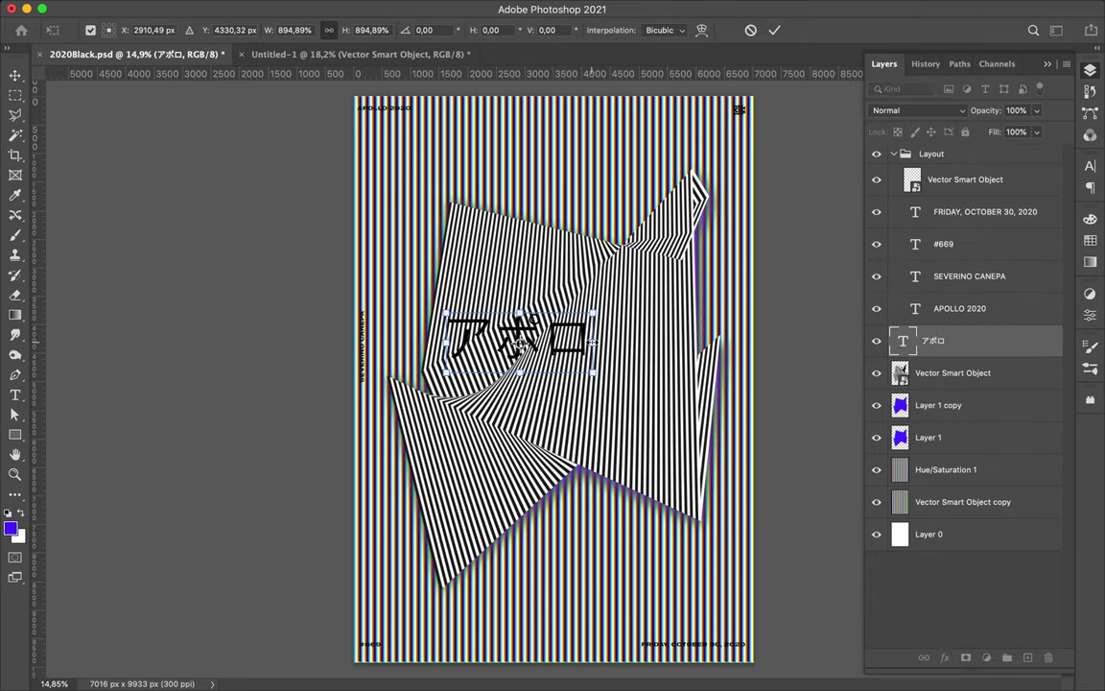
Commit the resized アポロ title and set it in Source Han Sans Bold.
{"action": "key", "text": "Return"}
{"action": "left_click", "coordinate": [1090, 166]}
{"action": "left_click", "coordinate": [994, 188]}
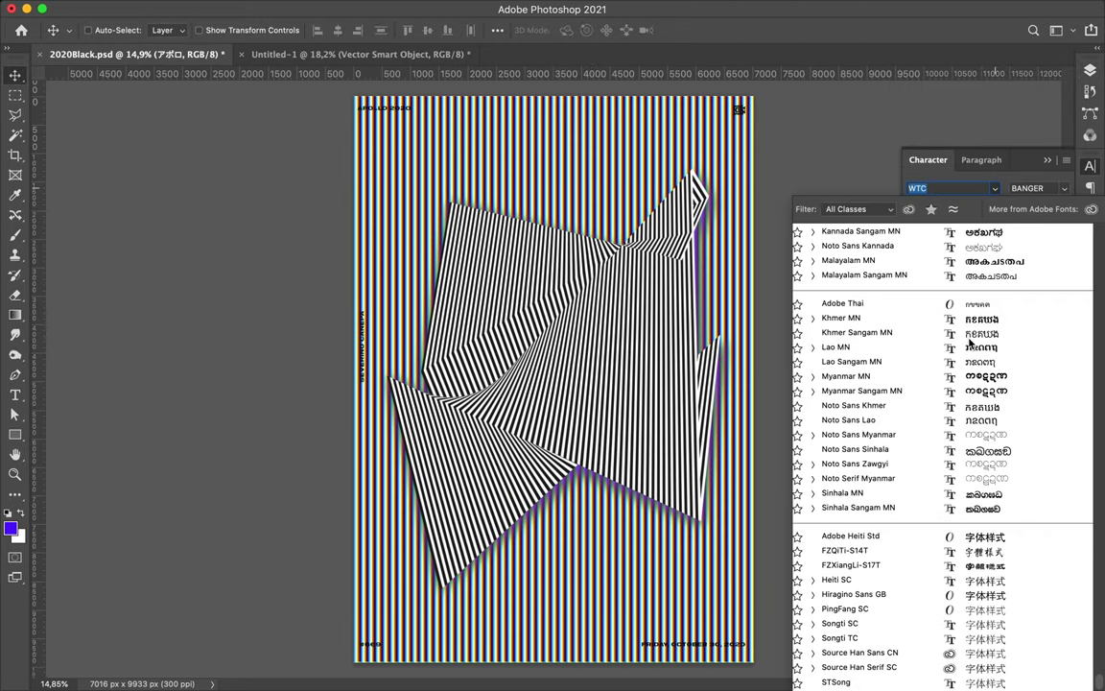
{"action": "left_click", "coordinate": [912, 653]}
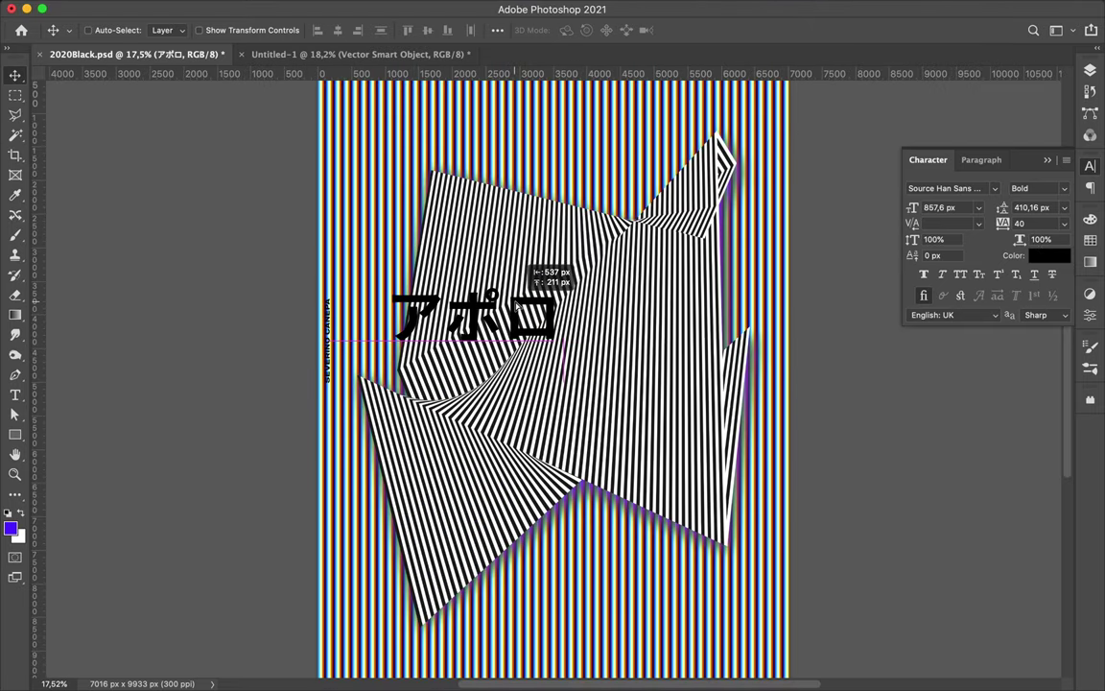
{"action": "left_click_drag", "start_coordinate": [605, 300], "coordinate": [533, 261]}
{"action": "scroll", "coordinate": [581, 370], "scroll_direction": "down", "scroll_amount": 3}
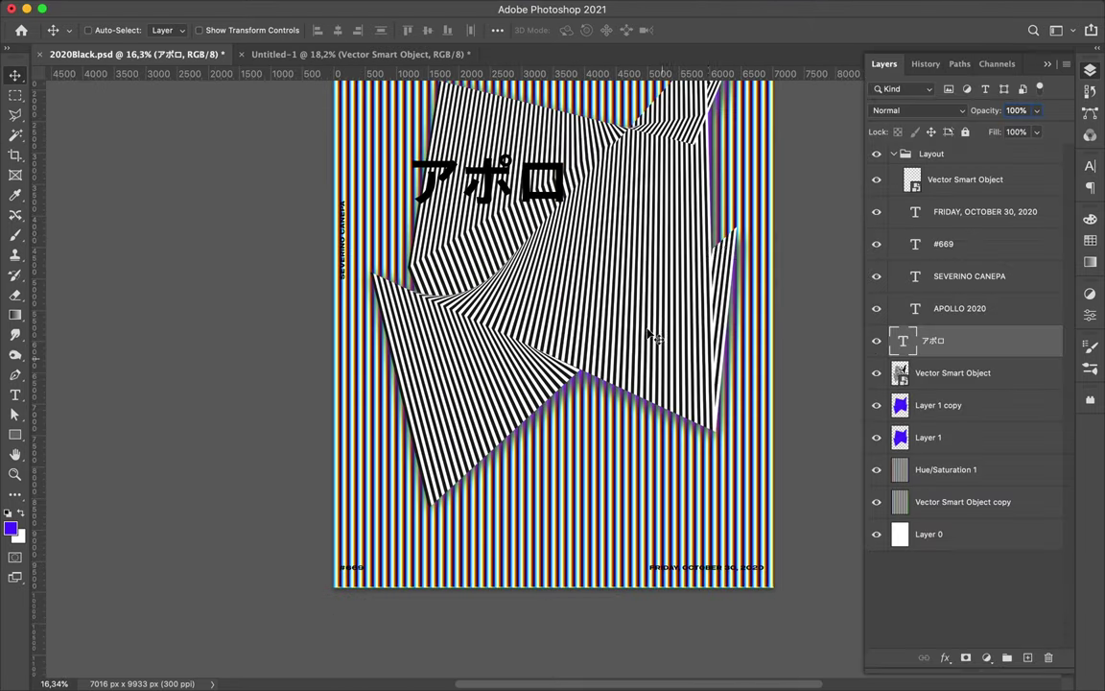
Draw a thin lime bar below the title and a lime box behind it.
{"action": "key", "text": "u"}
{"action": "left_click", "coordinate": [170, 30]}
{"action": "left_click_drag", "start_coordinate": [422, 322], "coordinate": [587, 334]}
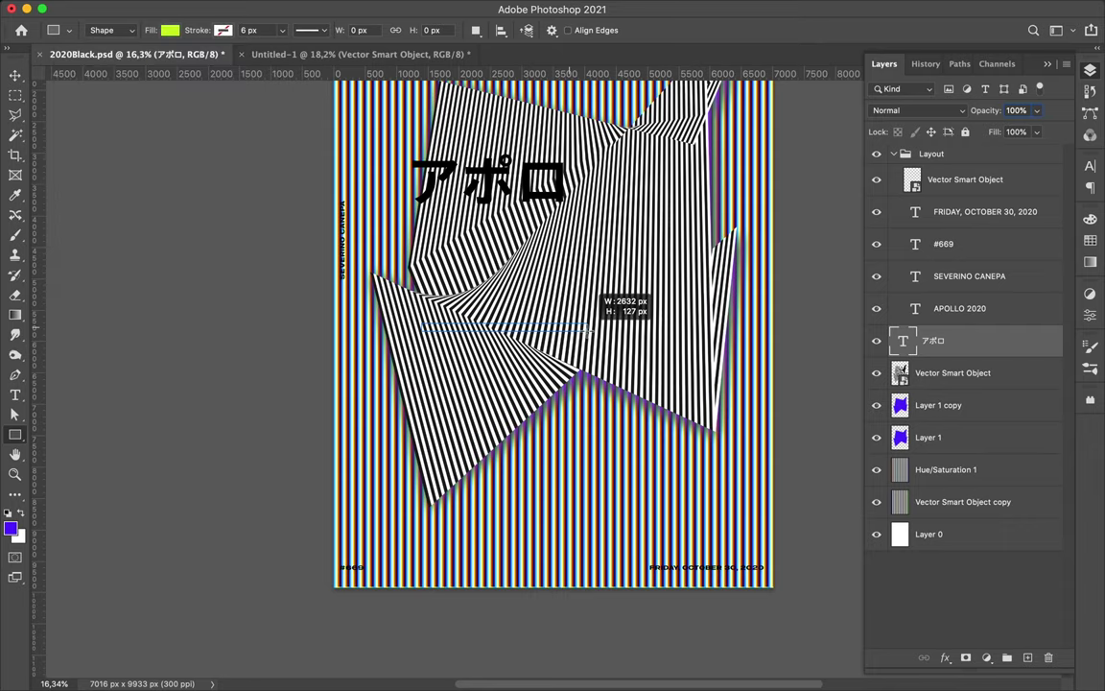
{"action": "left_click_drag", "start_coordinate": [580, 211], "coordinate": [580, 211]}
{"action": "key", "text": "v"}
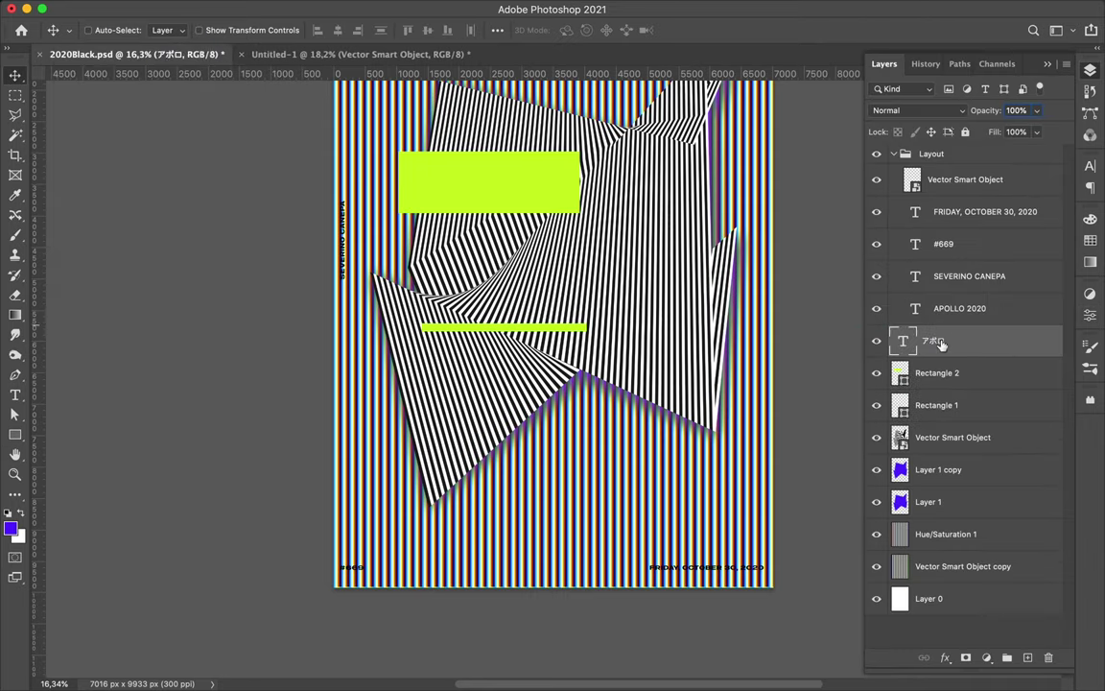
Put アポロ above its lime box, group them as Group 1, and move the thin bar down-left.
{"action": "left_click_drag", "start_coordinate": [941, 345], "coordinate": [941, 357]}
{"action": "left_click", "coordinate": [936, 341]}
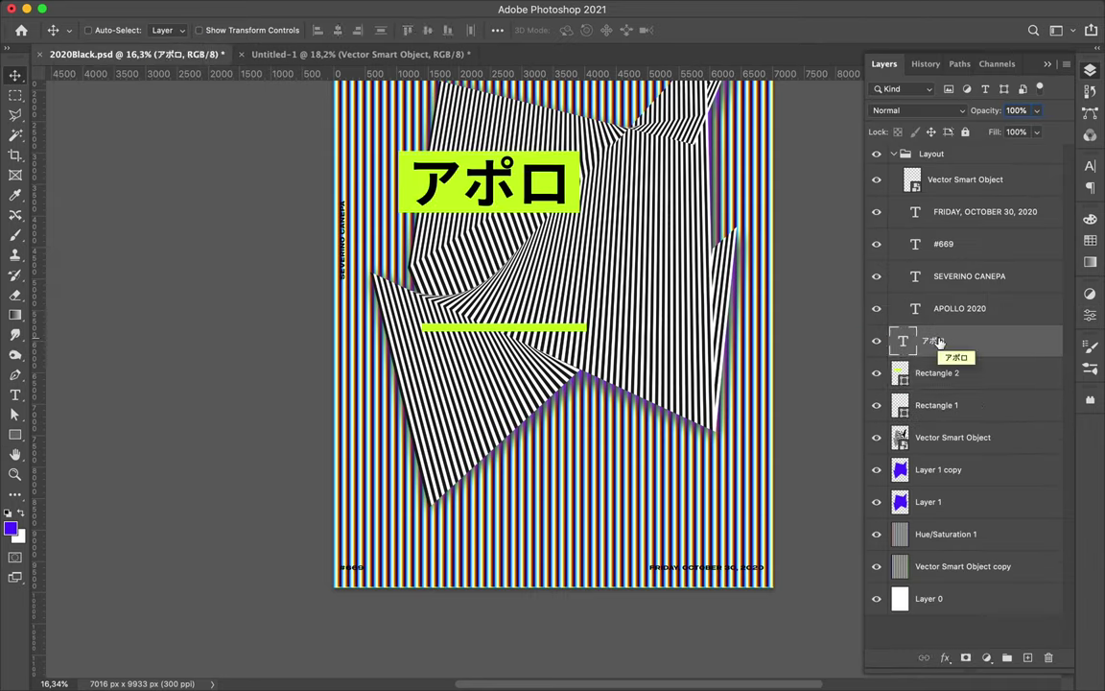
{"action": "left_click", "coordinate": [973, 372], "text": "shift"}
{"action": "key", "text": "ctrl+g"}
{"action": "scroll", "coordinate": [532, 432], "scroll_direction": "down", "scroll_amount": 2}
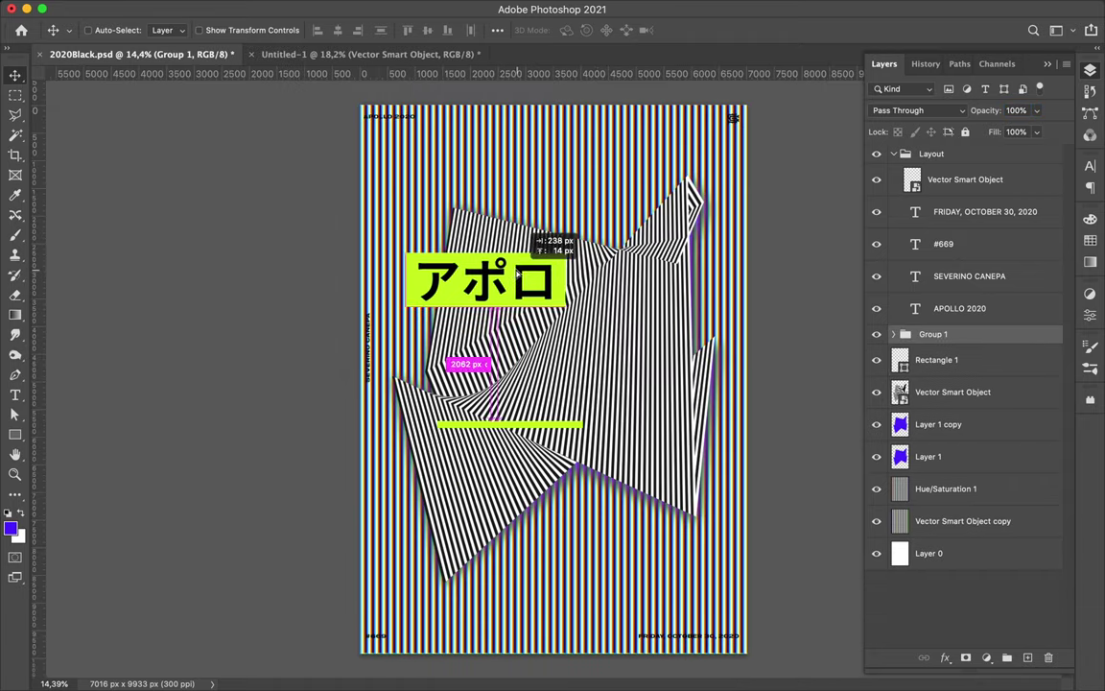
{"action": "left_click", "coordinate": [532, 432]}
{"action": "left_click_drag", "start_coordinate": [532, 432], "coordinate": [487, 473]}
Shift the アポロ group left and add a tall vertical lime bar beside it, sent down the stack.
{"action": "left_click", "coordinate": [933, 334]}
{"action": "left_click_drag", "start_coordinate": [521, 267], "coordinate": [486, 259]}
{"action": "mouse_move", "coordinate": [515, 470]}
{"action": "left_mouse_down"}
{"action": "mouse_move", "coordinate": [672, 264]}
{"action": "mouse_move", "coordinate": [549, 247]}
{"action": "left_mouse_up"}
{"action": "key", "text": "u"}
{"action": "left_click_drag", "start_coordinate": [499, 179], "coordinate": [521, 220]}
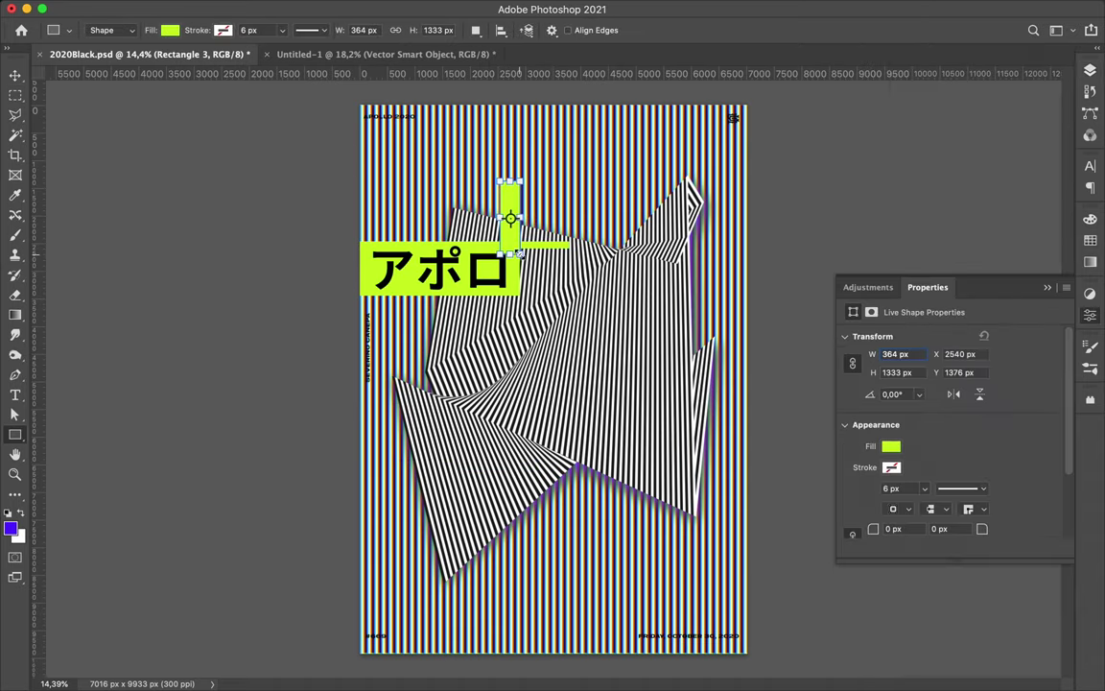
{"action": "key", "text": "ctrl+bracketleft"}
{"action": "key", "text": "ctrl+bracketleft"}
{"action": "key", "text": "ctrl+bracketleft"}
{"action": "key", "text": "v"}
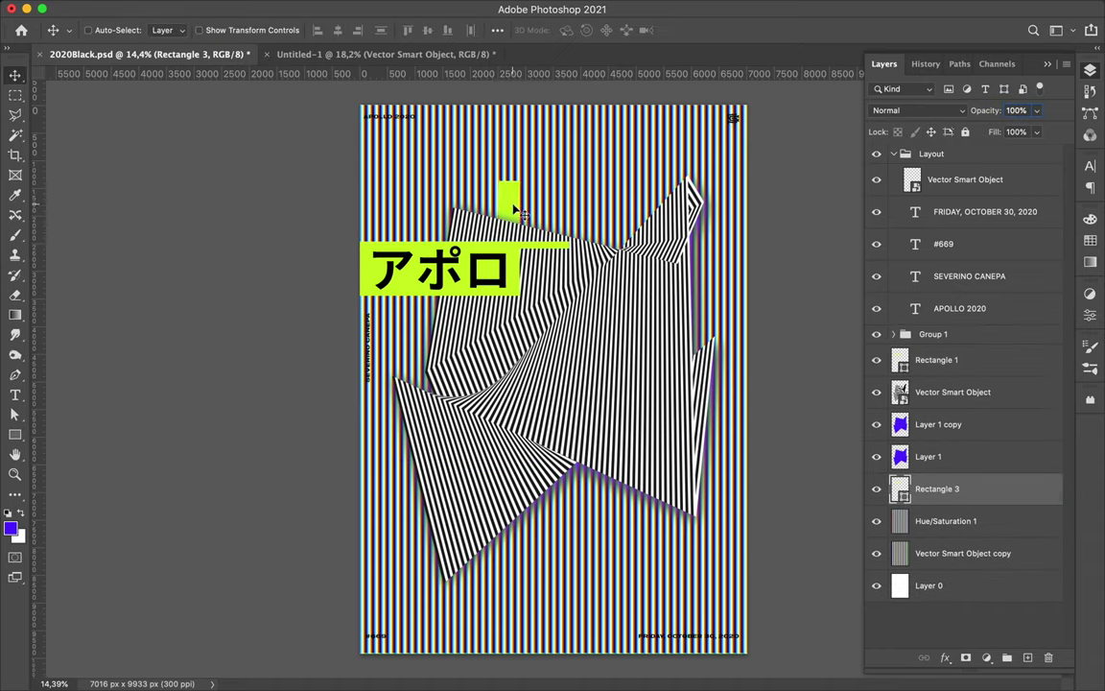
Draw a red-filled rectangle at the lower right of the poster.
{"action": "key", "text": "u"}
{"action": "left_click", "coordinate": [170, 29]}
{"action": "key", "text": "v"}
{"action": "key", "text": "u"}
{"action": "mouse_move", "coordinate": [514, 464]}
{"action": "left_mouse_down"}
{"action": "mouse_move", "coordinate": [585, 522]}
{"action": "mouse_move", "coordinate": [631, 478]}
{"action": "mouse_move", "coordinate": [672, 468]}
{"action": "left_mouse_up"}
{"action": "left_click", "coordinate": [169, 29]}
{"action": "left_click", "coordinate": [73, 112]}
{"action": "key", "text": "v"}
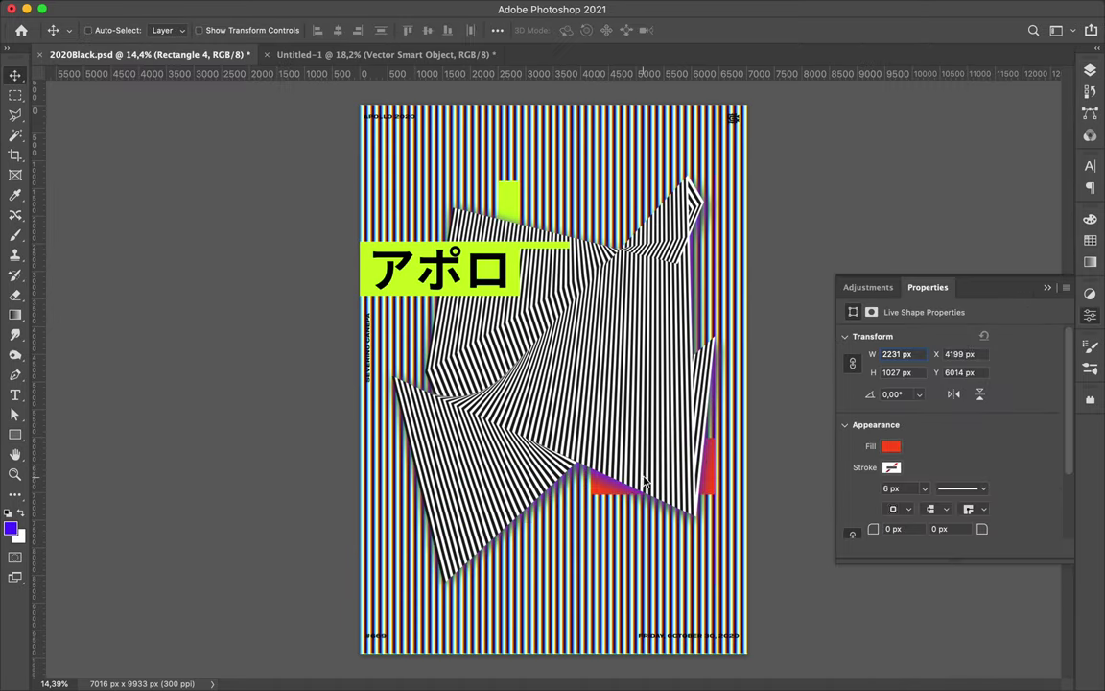
{"action": "key", "text": "ctrl+t"}
{"action": "key", "text": "Escape"}
Add a large red circle, Ellipse 1, at the lower right and nudge it into place.
{"action": "key", "text": "alt+bracketleft"}
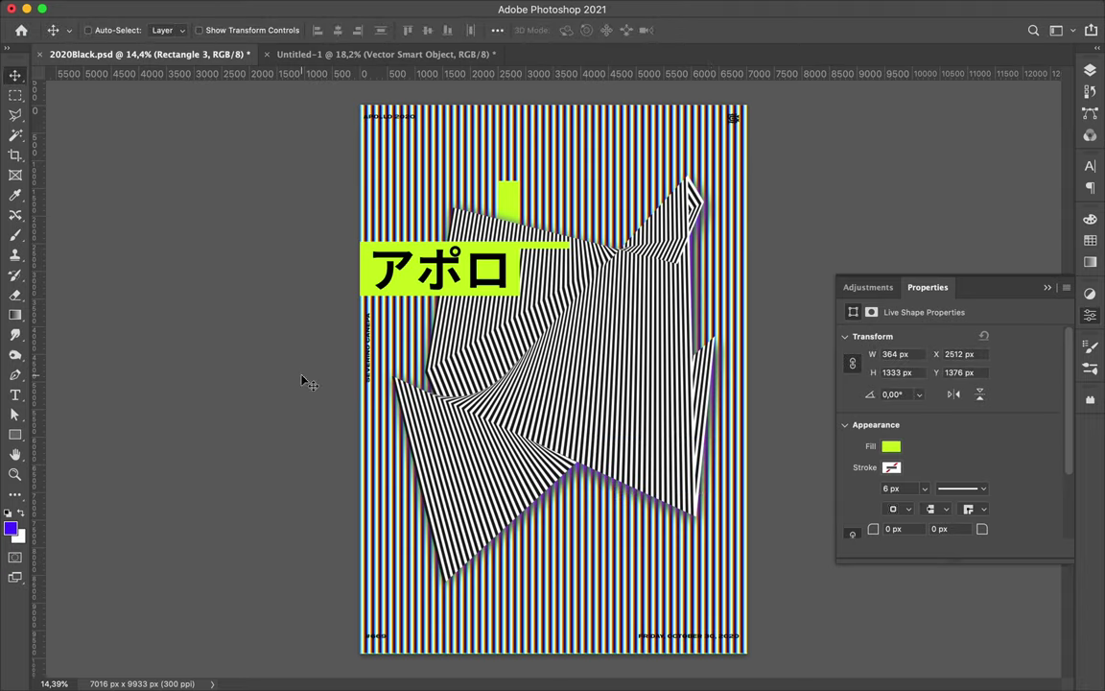
{"action": "right_click", "coordinate": [15, 440]}
{"action": "left_click", "coordinate": [86, 462]}
{"action": "left_click_drag", "start_coordinate": [705, 533], "coordinate": [699, 519]}
{"action": "key", "text": "a"}
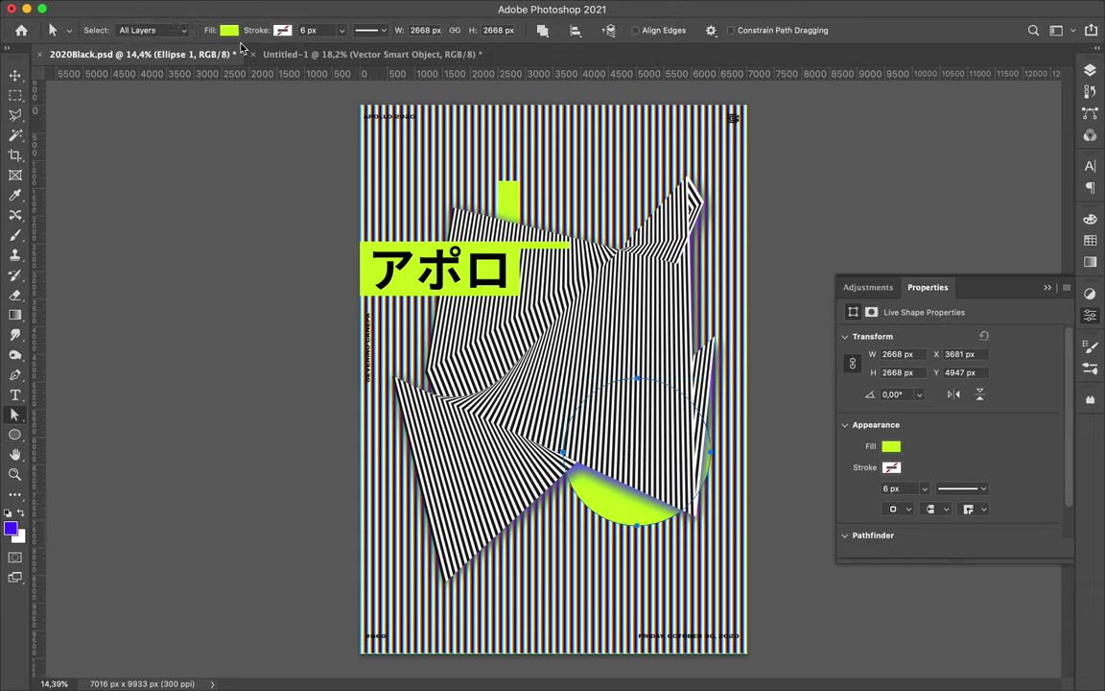
{"action": "left_click", "coordinate": [228, 30]}
{"action": "key", "text": "Escape"}
{"action": "key", "text": "v"}
{"action": "left_click_drag", "start_coordinate": [633, 522], "coordinate": [630, 521]}
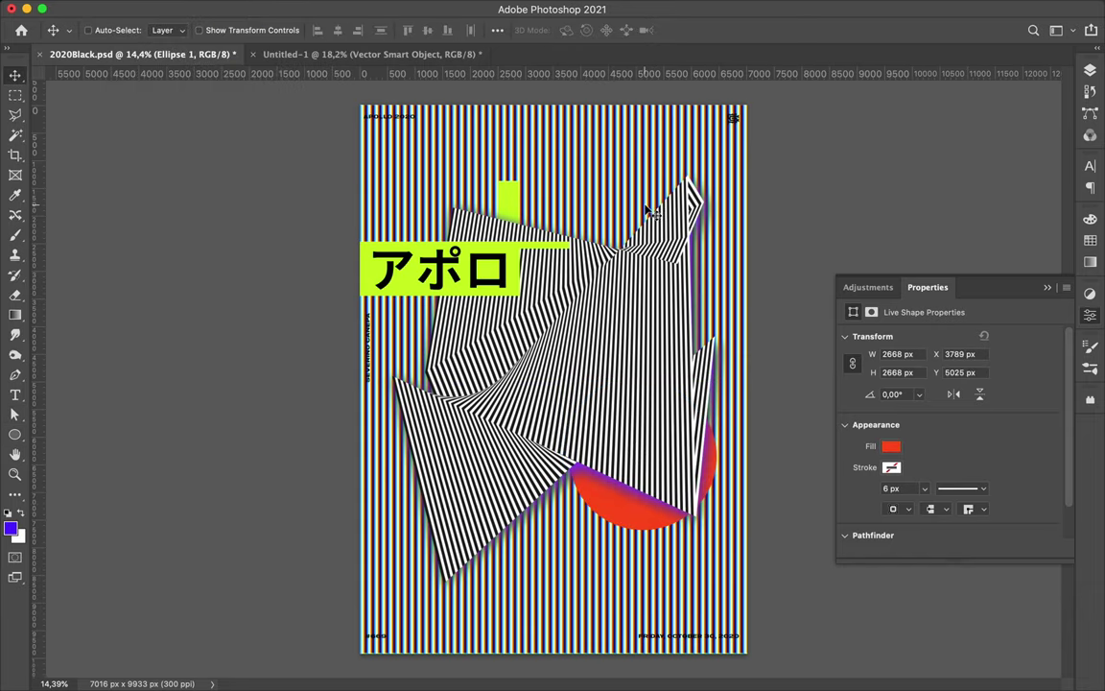
Draw the red 2268×1467 px Rectangle 4 at the lower left.
{"action": "key", "text": "u"}
{"action": "right_click", "coordinate": [15, 434]}
{"action": "left_click", "coordinate": [86, 432]}
{"action": "left_click_drag", "start_coordinate": [394, 442], "coordinate": [508, 523]}
{"action": "key", "text": "F7"}
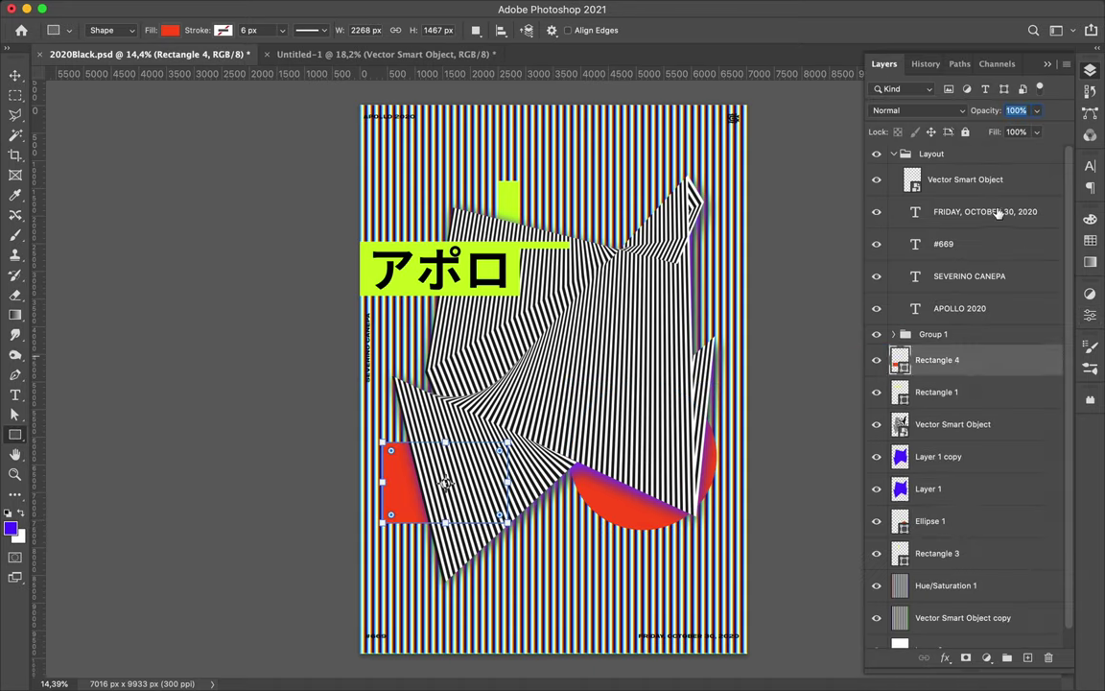
Set the red Rectangle 4's blend mode to Saturation.
{"action": "left_click", "coordinate": [947, 114]}
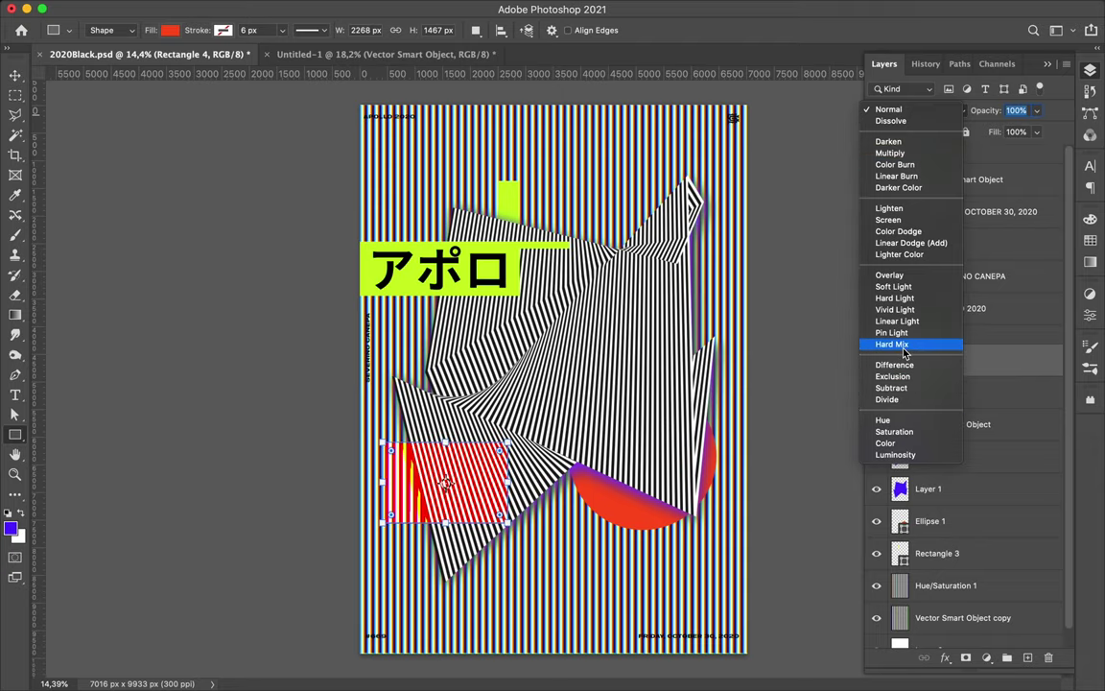
{"action": "left_click", "coordinate": [899, 433]}
{"action": "scroll", "coordinate": [415, 475], "scroll_direction": "up", "scroll_amount": 5}
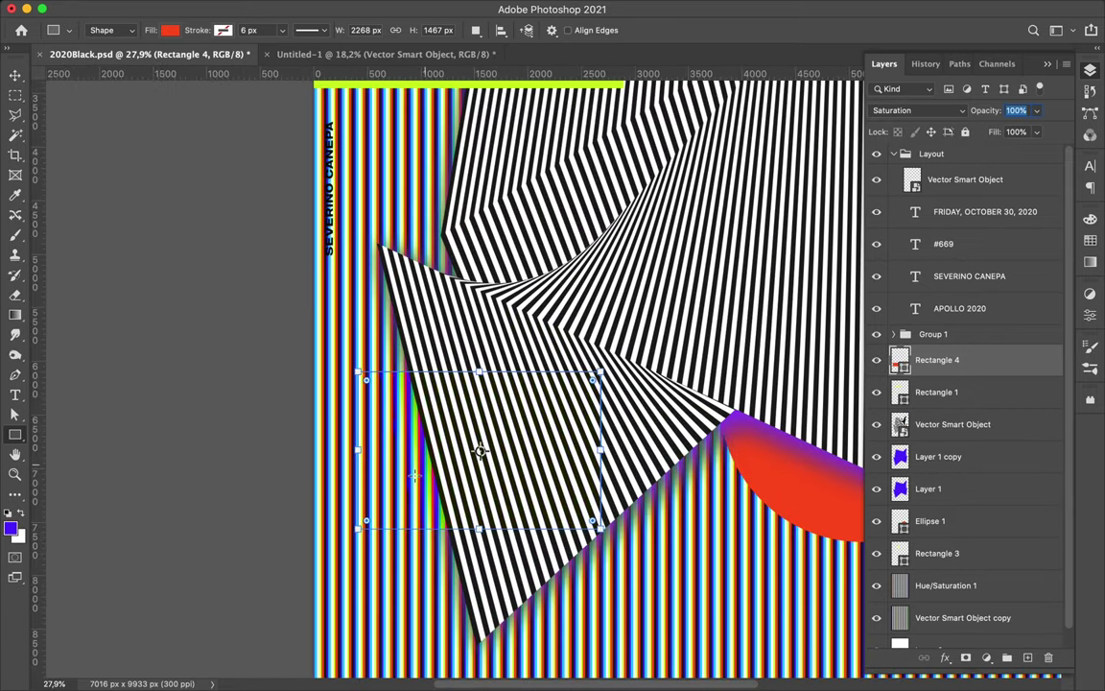
Stretch Rectangle 4 to about 159% wide and 383% tall, down-left and up-right.
{"action": "key", "text": "v"}
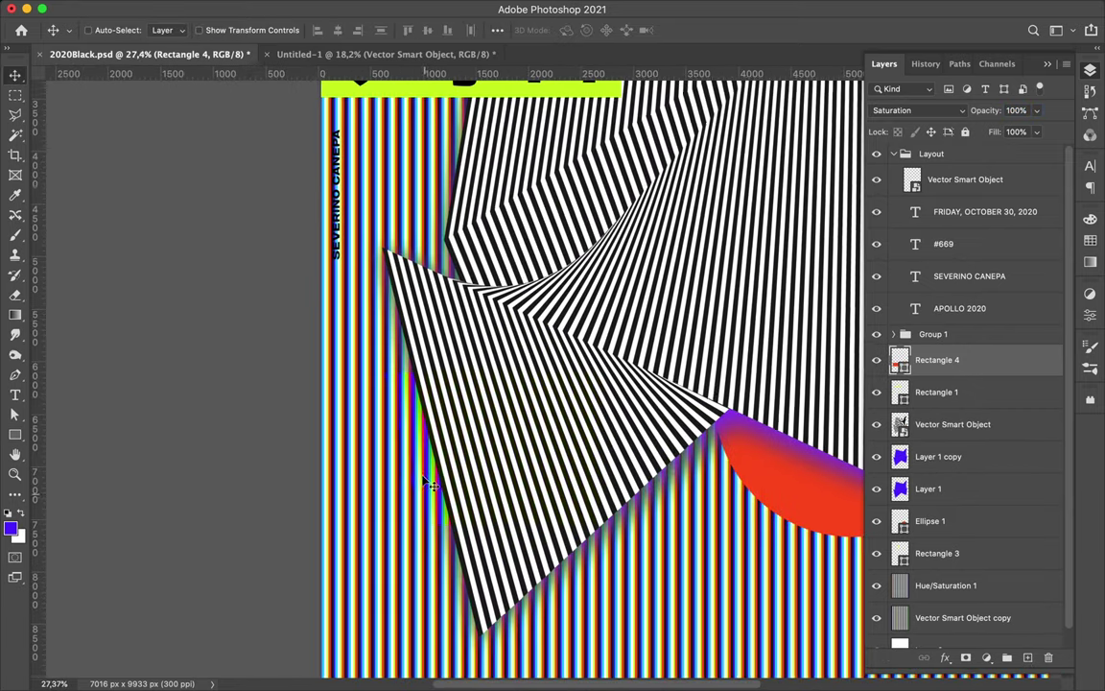
{"action": "scroll", "coordinate": [443, 429], "scroll_direction": "down", "scroll_amount": 3}
{"action": "key", "text": "ctrl+t"}
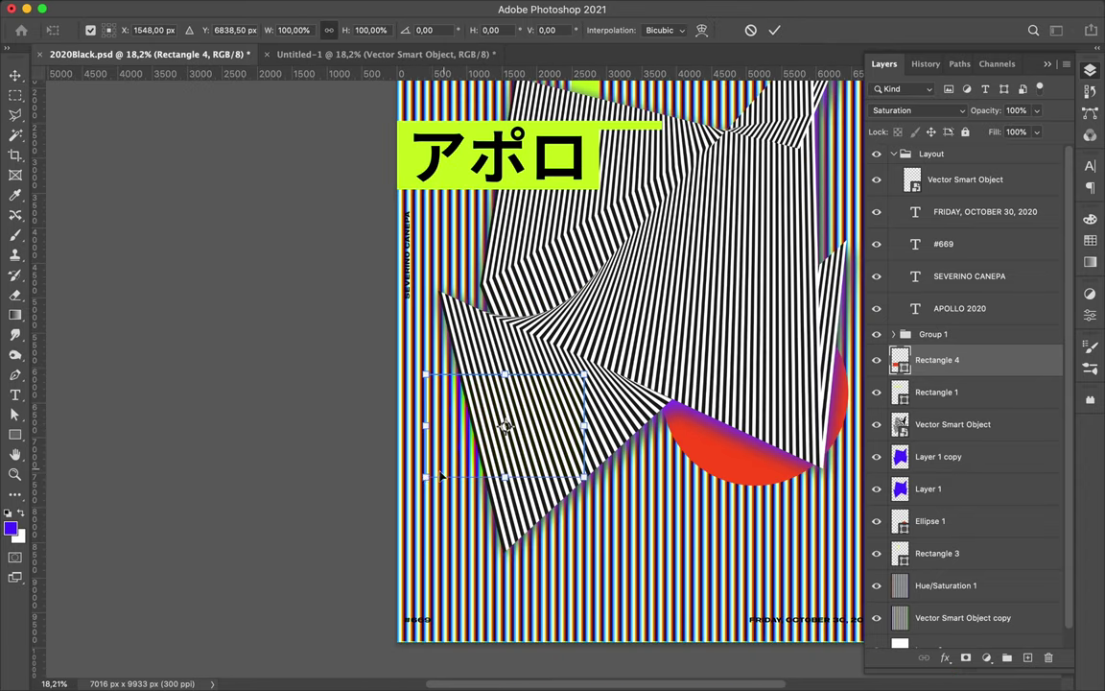
{"action": "left_click_drag", "start_coordinate": [425, 518], "coordinate": [393, 654]}
{"action": "left_click_drag", "start_coordinate": [584, 374], "coordinate": [642, 254]}
{"action": "key", "text": "Return"}
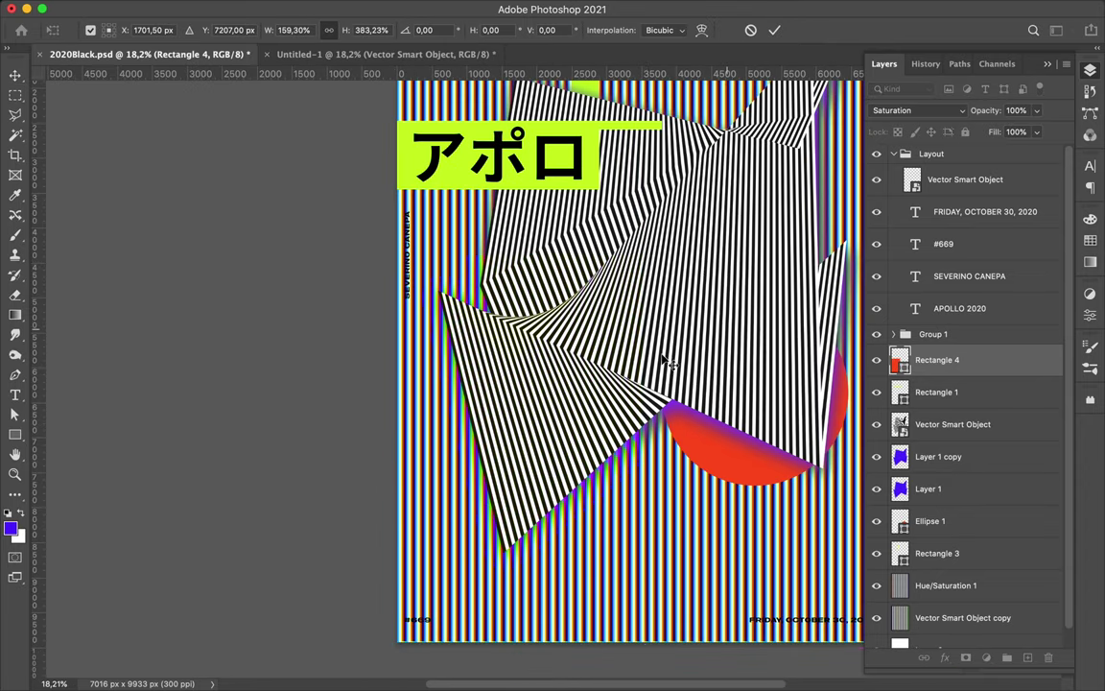
{"action": "scroll", "coordinate": [662, 360], "scroll_direction": "right", "scroll_amount": 5}
{"action": "scroll", "coordinate": [662, 362], "scroll_direction": "up", "scroll_amount": 8}
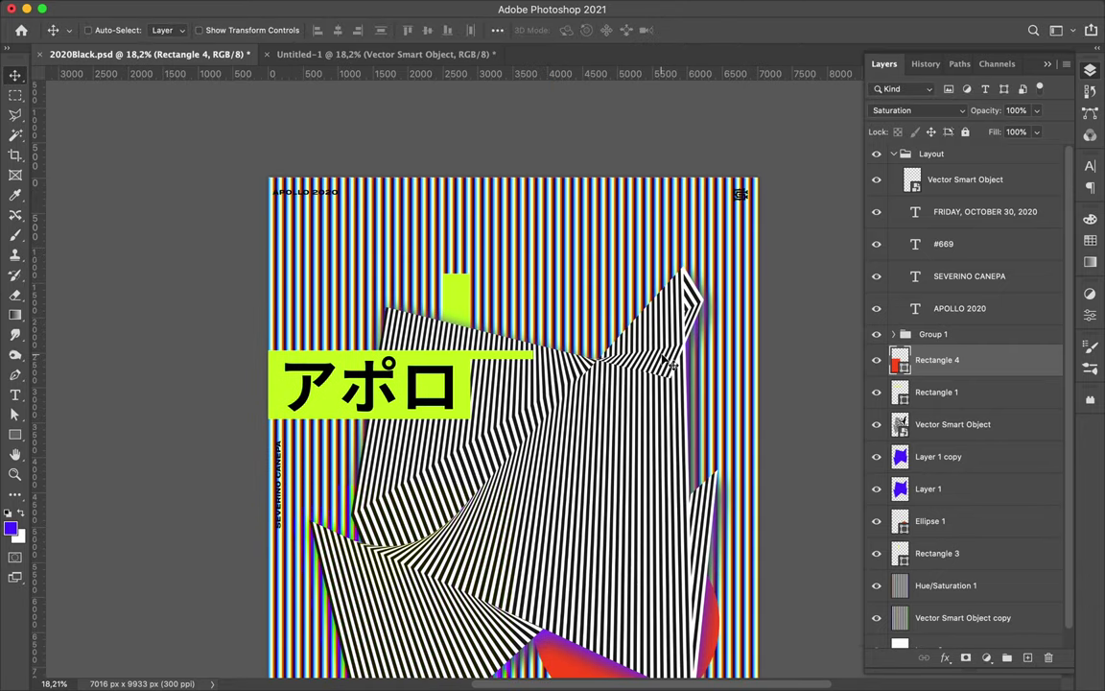
Pen-draw a closed five-point Shape 1 along the stripe shape's upper-right edge.
{"action": "key", "text": "p"}
{"action": "left_click", "coordinate": [526, 338]}
{"action": "left_click", "coordinate": [594, 357]}
{"action": "left_click", "coordinate": [701, 251]}
{"action": "left_click", "coordinate": [713, 303]}
{"action": "left_click", "coordinate": [662, 390]}
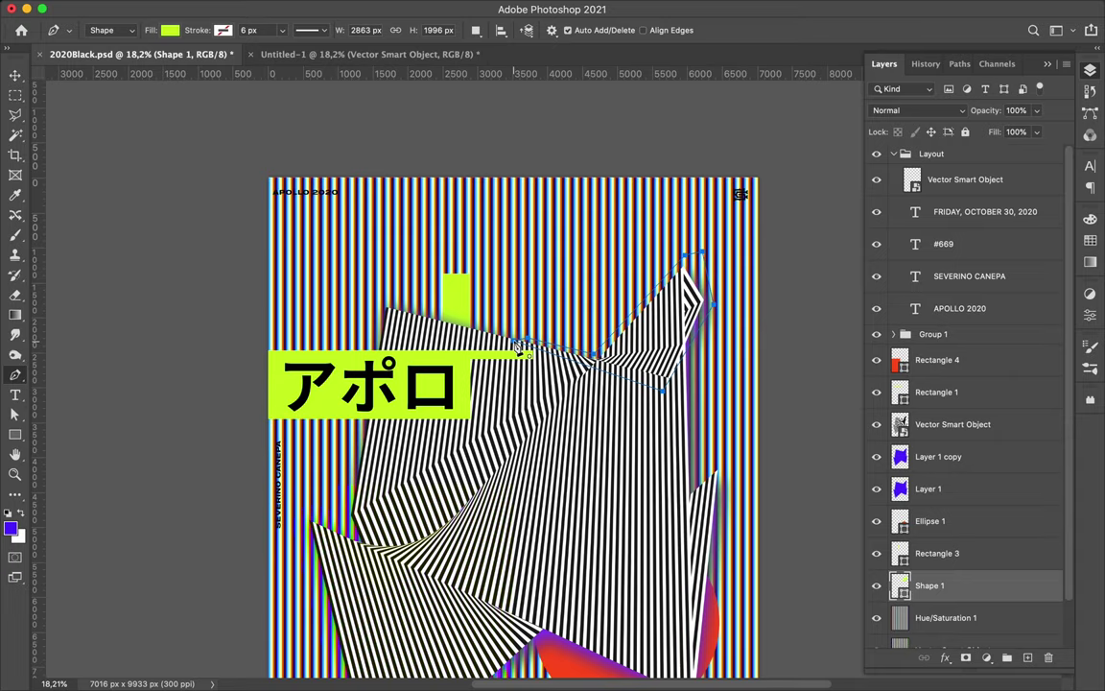
{"action": "left_click", "coordinate": [527, 338]}
Fill Shape 1 with red.
{"action": "key", "text": "a"}
{"action": "left_click", "coordinate": [228, 30]}
{"action": "left_click", "coordinate": [132, 112]}
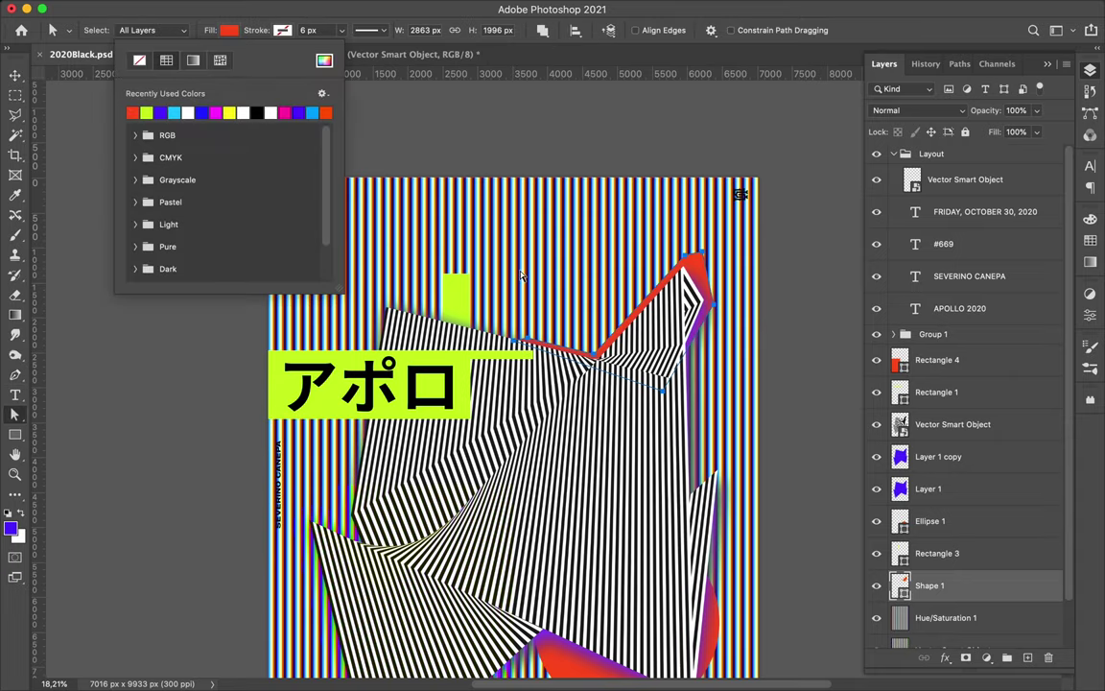
{"action": "scroll", "coordinate": [521, 276], "scroll_direction": "down", "scroll_amount": 3}
{"action": "key", "text": "Escape"}
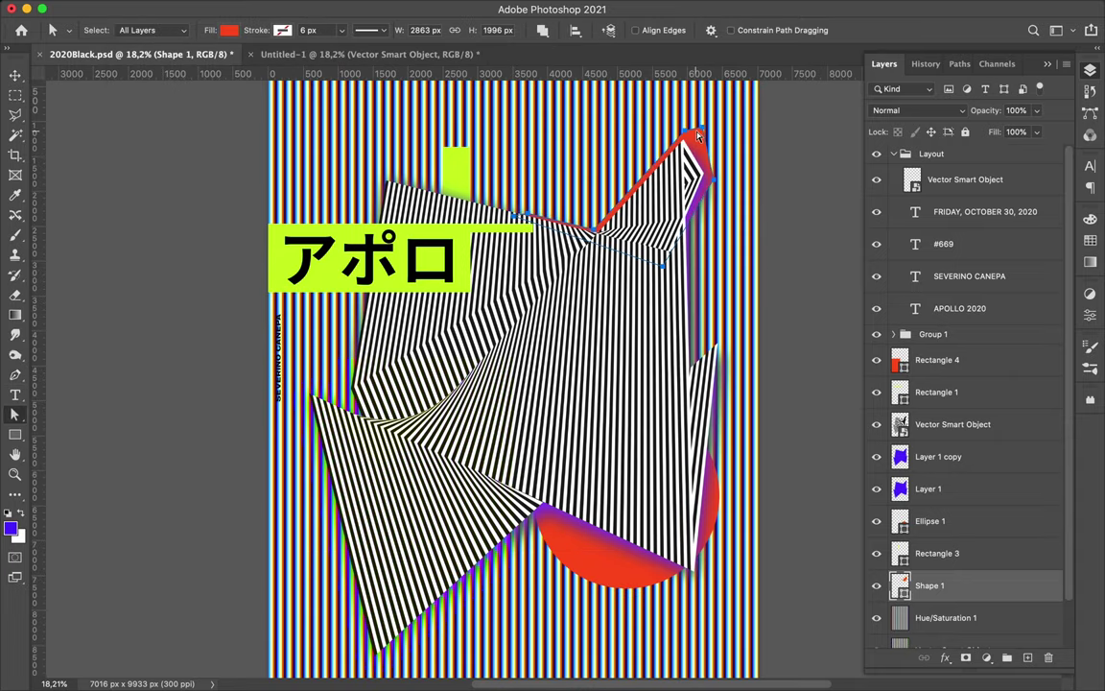
{"action": "key", "text": "v"}
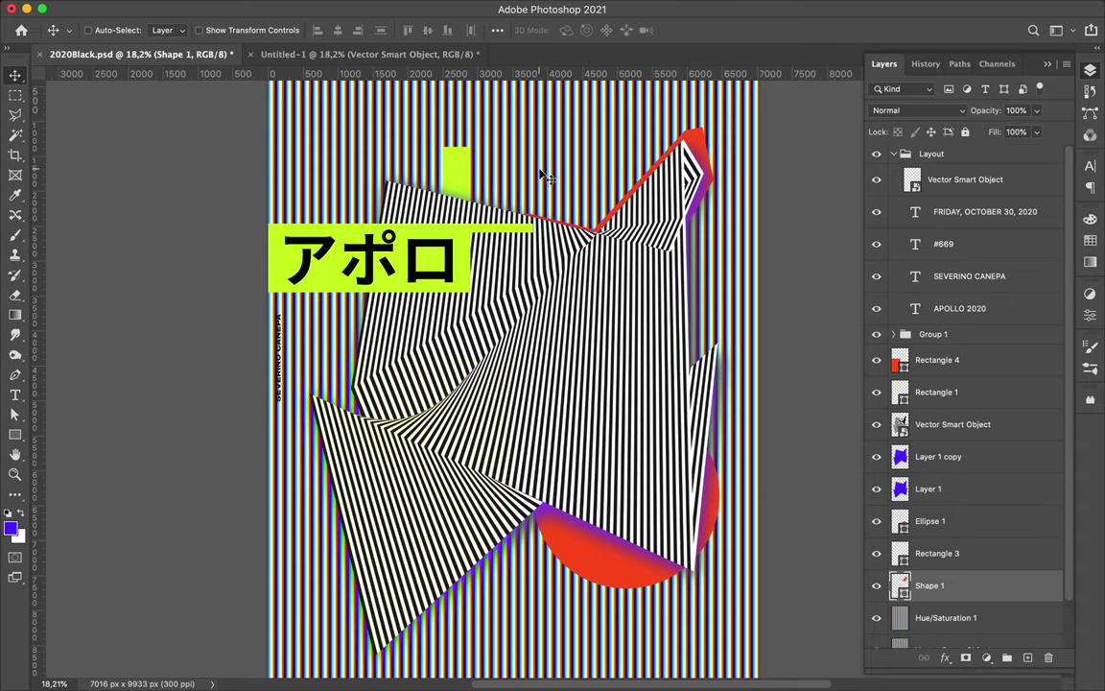
{"action": "scroll", "coordinate": [543, 176], "scroll_direction": "down", "scroll_amount": 2}
Pen-draw a lime Shape 2 along the lower triangle's left edge, plus a rectangle at the left edge.
{"action": "key", "text": "p"}
{"action": "left_click", "coordinate": [499, 468]}
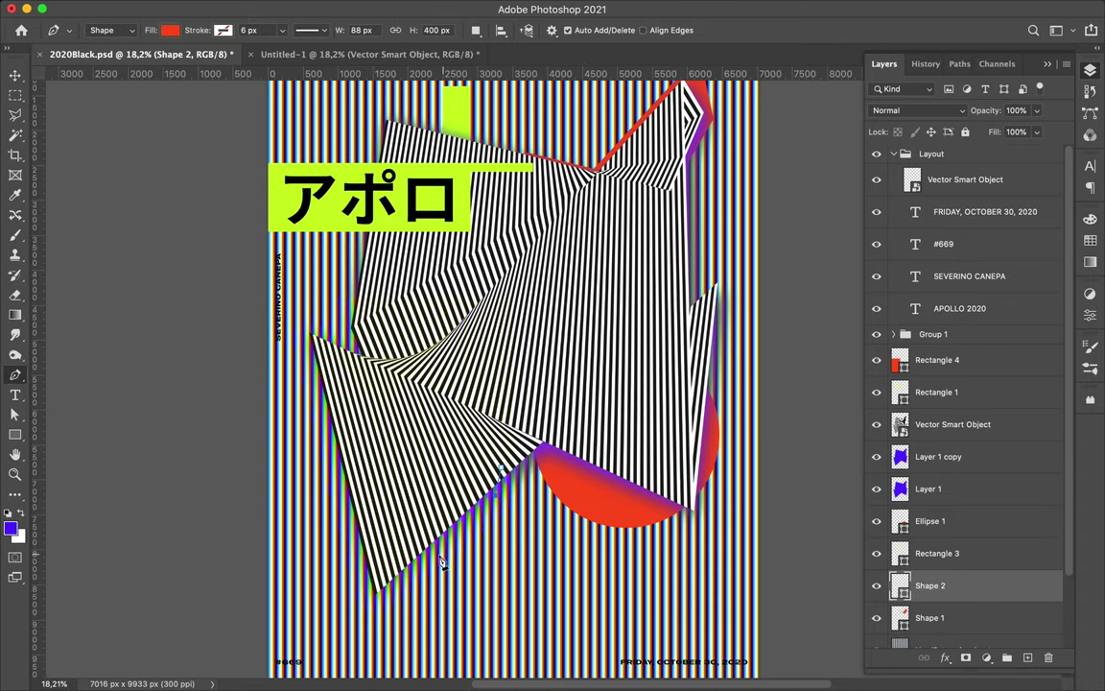
{"action": "left_click", "coordinate": [365, 613]}
{"action": "left_click", "coordinate": [314, 367]}
{"action": "left_click", "coordinate": [173, 33]}
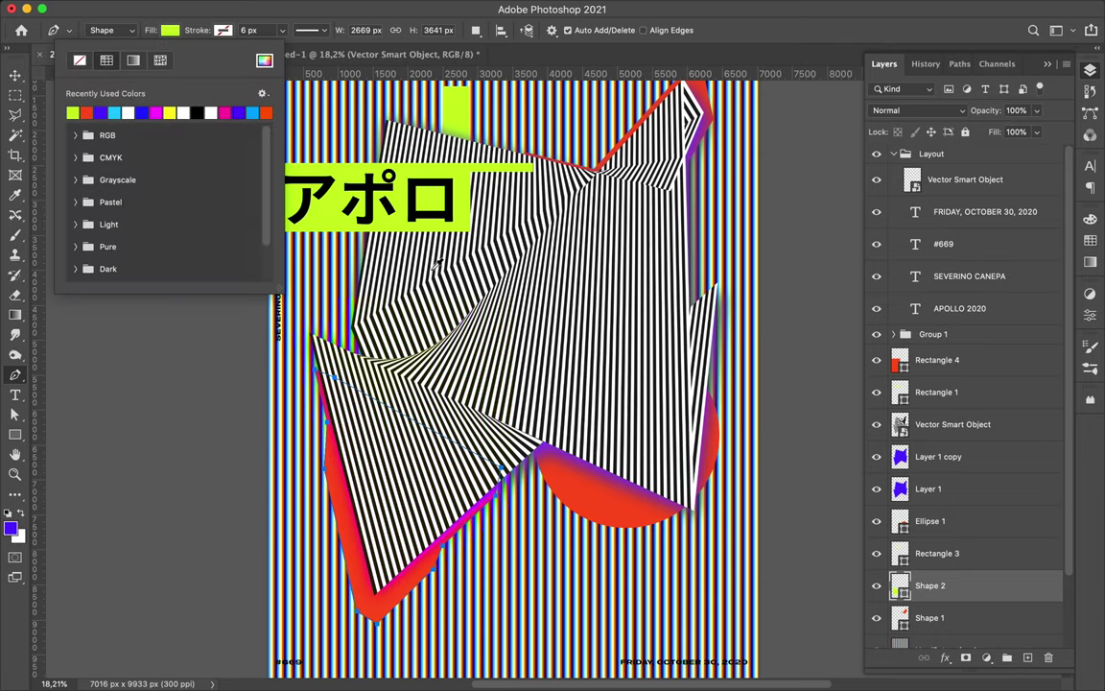
{"action": "left_click", "coordinate": [74, 109]}
{"action": "key", "text": "v"}
{"action": "key", "text": "p"}
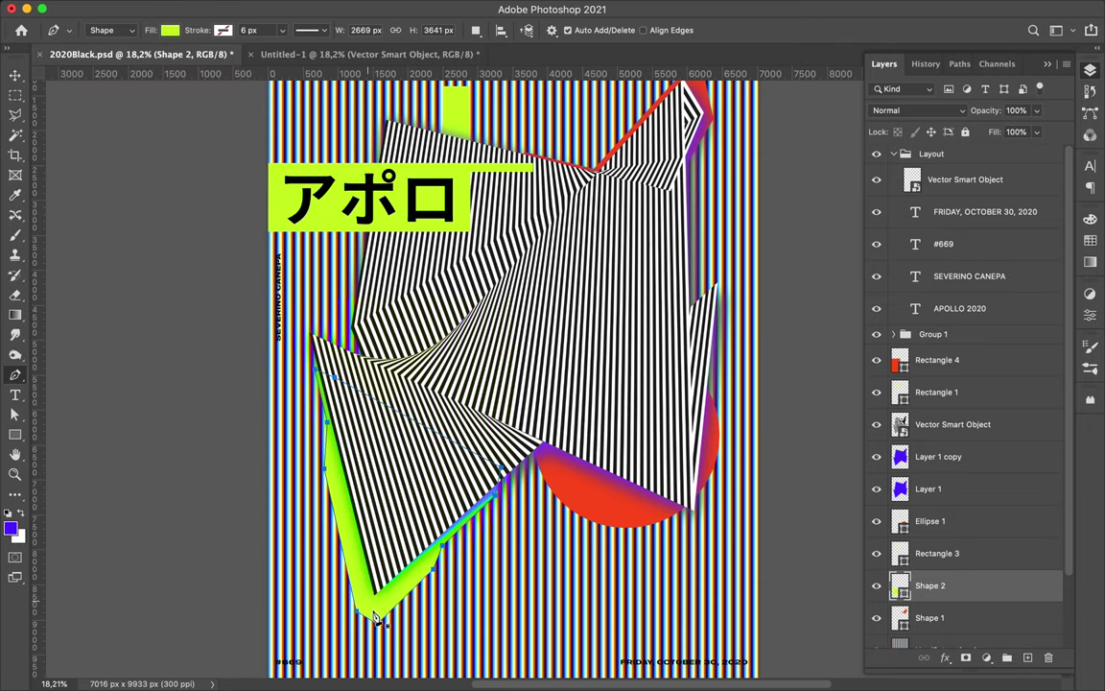
{"action": "key", "text": "v"}
{"action": "left_click_drag", "start_coordinate": [376, 615], "coordinate": [378, 603]}
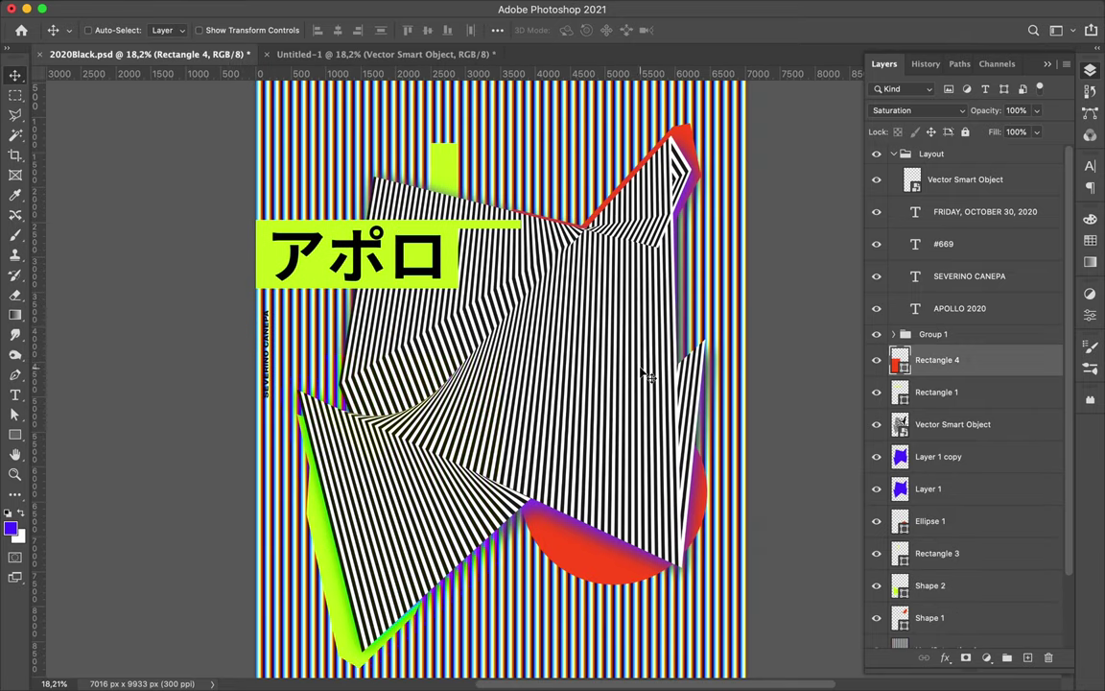
{"action": "key", "text": "u"}
{"action": "left_click_drag", "start_coordinate": [251, 165], "coordinate": [301, 305]}
Make the new rectangle black and narrow it into a thin bar beside アポロ.
{"action": "left_click", "coordinate": [170, 29]}
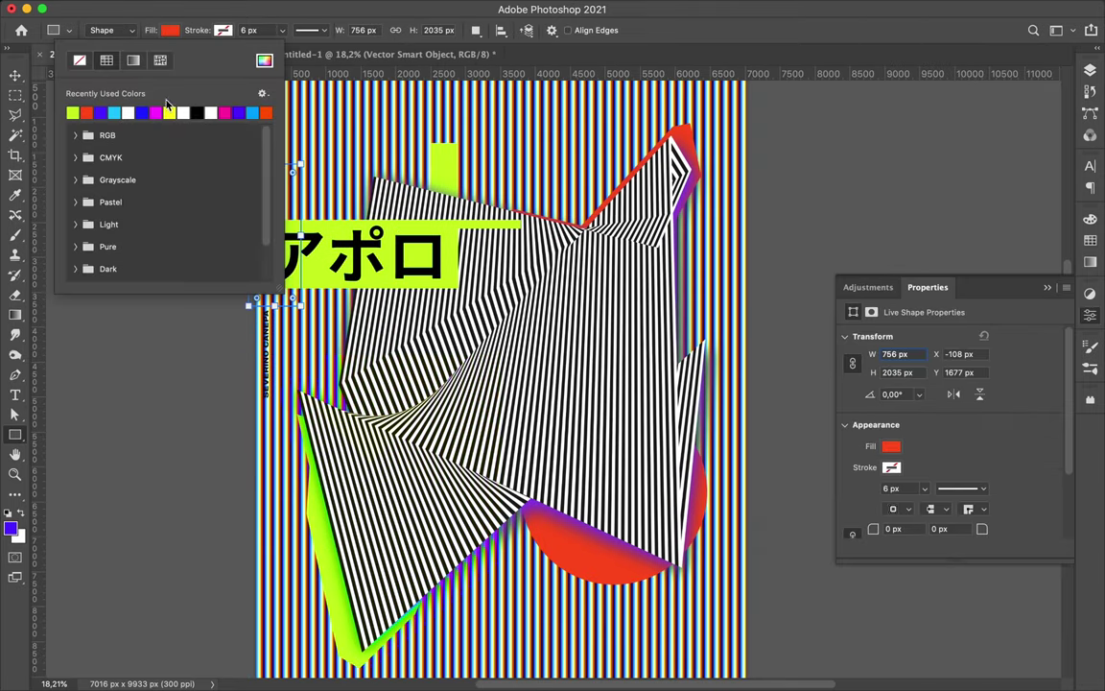
{"action": "key", "text": "v"}
{"action": "scroll", "coordinate": [331, 192], "scroll_direction": "down", "scroll_amount": 2}
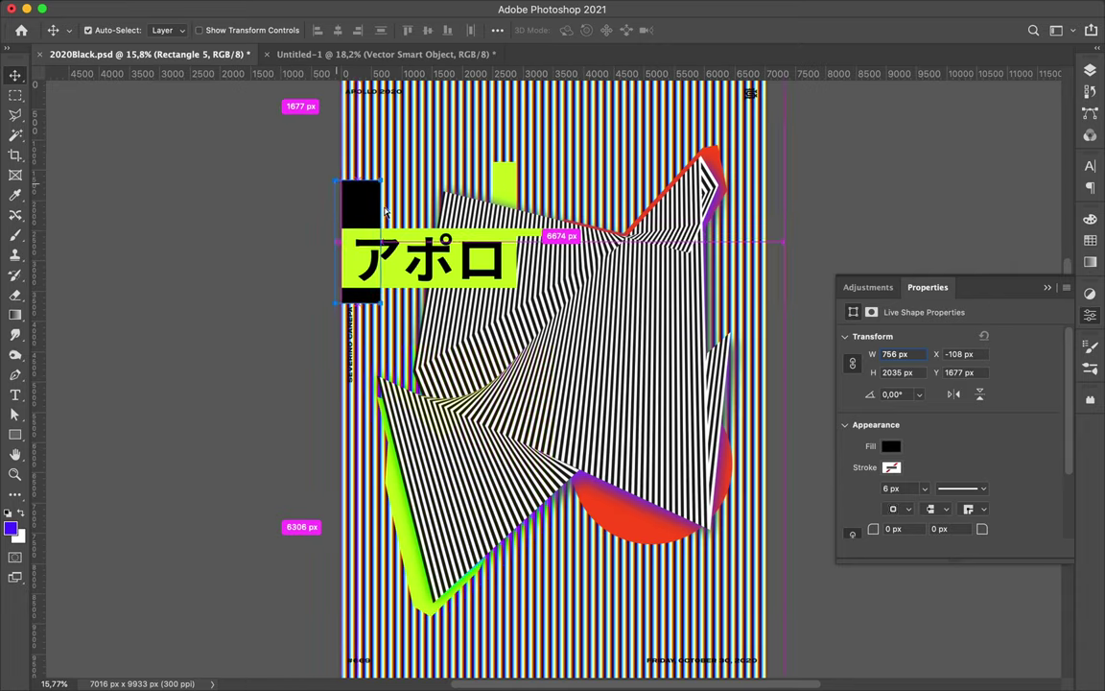
{"action": "key", "text": "ctrl+t"}
{"action": "left_click_drag", "start_coordinate": [381, 242], "coordinate": [347, 242]}
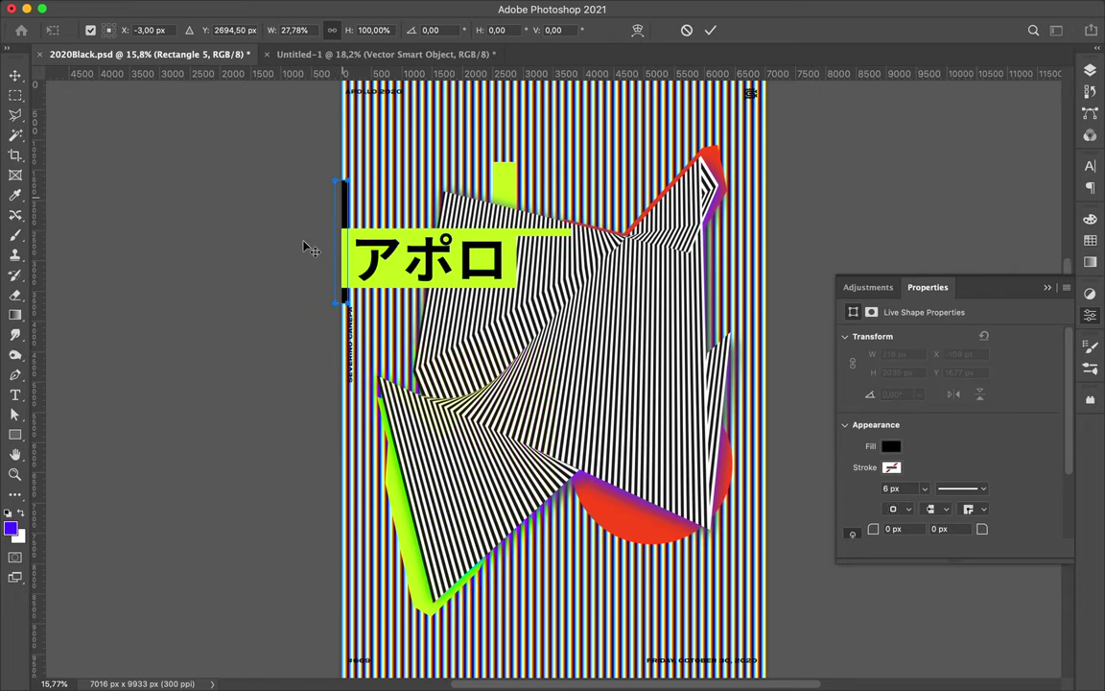
{"action": "key", "text": "Return"}
Draw a tall lime 414×5522 px Rectangle 6 down the left edge and a short lime Rectangle 7 beneath.
{"action": "key", "text": "u"}
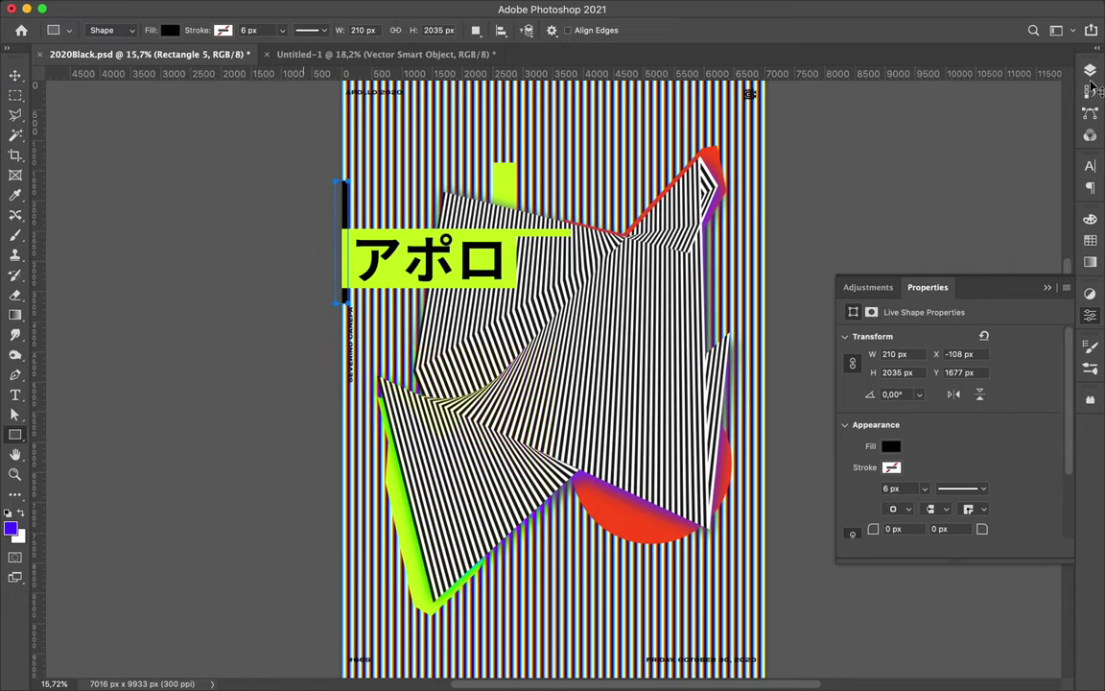
{"action": "key", "text": "F7"}
{"action": "left_click", "coordinate": [921, 391]}
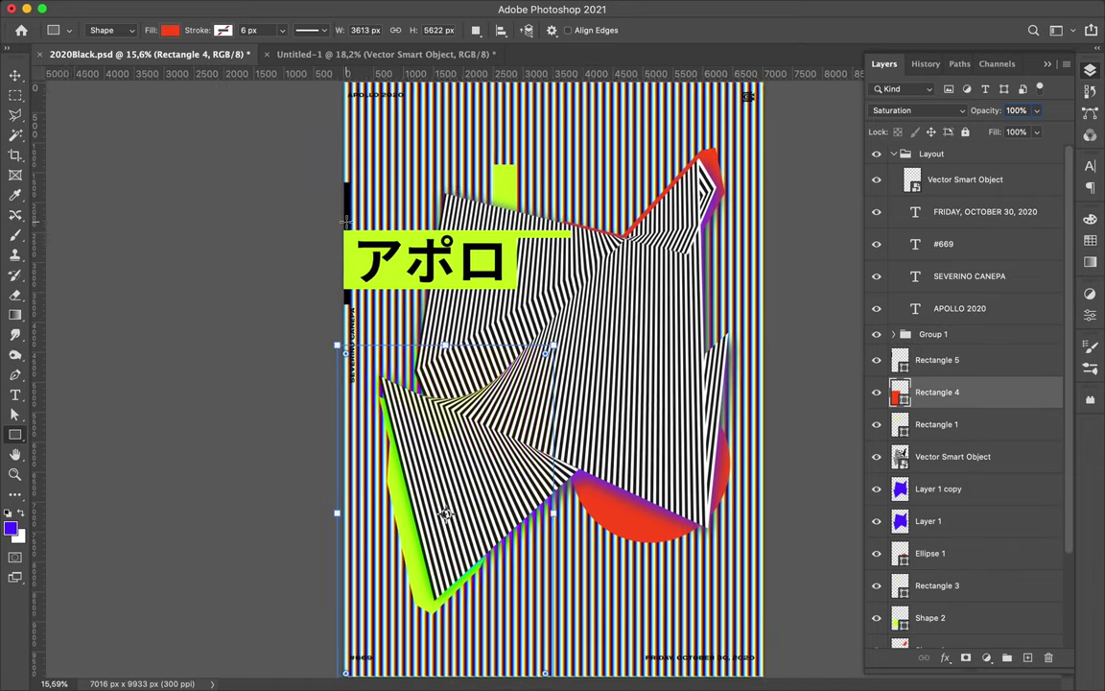
{"action": "left_click_drag", "start_coordinate": [333, 272], "coordinate": [358, 603]}
{"action": "left_click", "coordinate": [170, 30]}
{"action": "left_click", "coordinate": [83, 108]}
{"action": "key", "text": "ctrl+z"}
{"action": "key", "text": "ctrl+z"}
{"action": "left_click_drag", "start_coordinate": [347, 569], "coordinate": [366, 659]}
Move the black Rectangle 5 below the lime strips in the Layers panel.
{"action": "left_click", "coordinate": [1090, 70]}
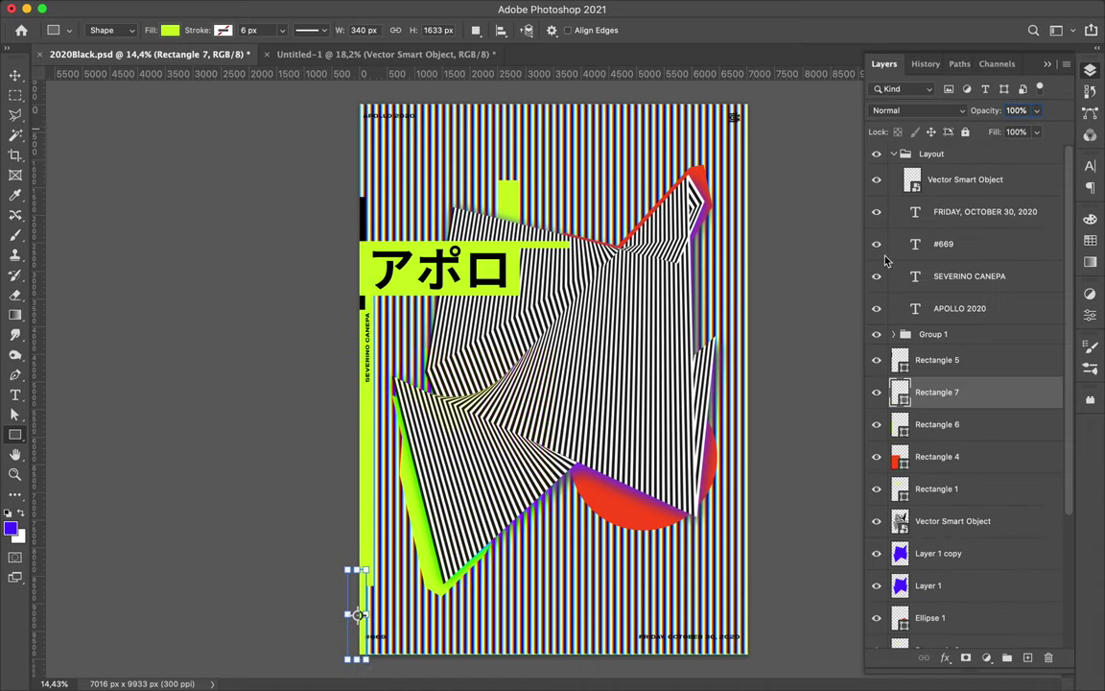
{"action": "left_click", "coordinate": [935, 424]}
{"action": "key", "text": "v"}
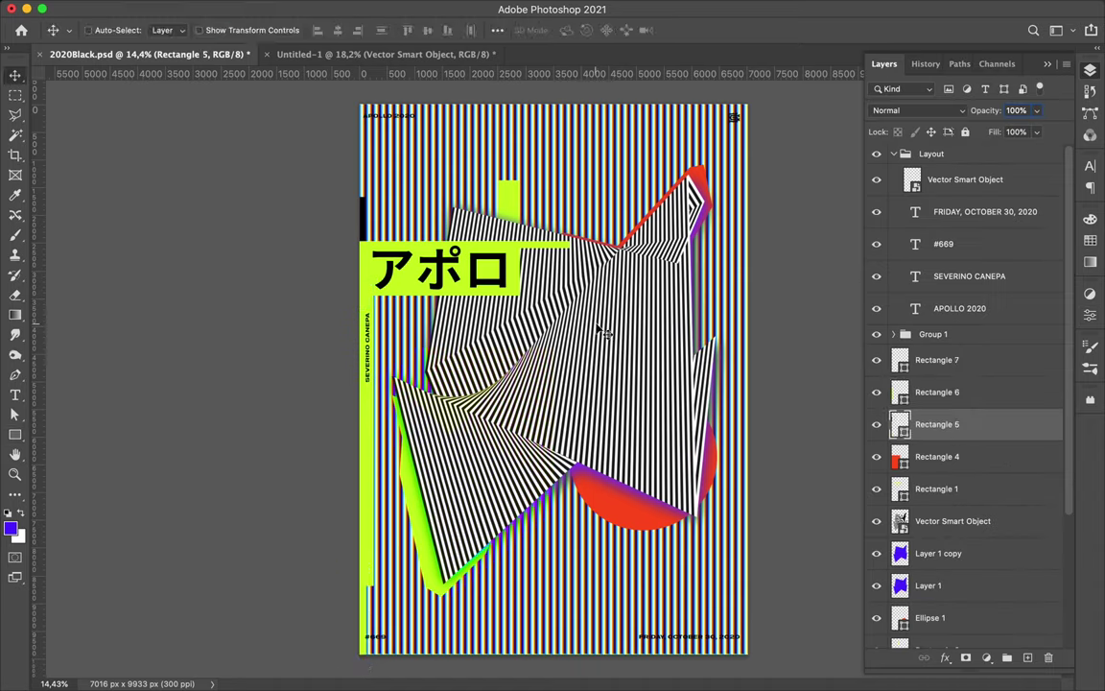
{"action": "left_click", "coordinate": [370, 415]}
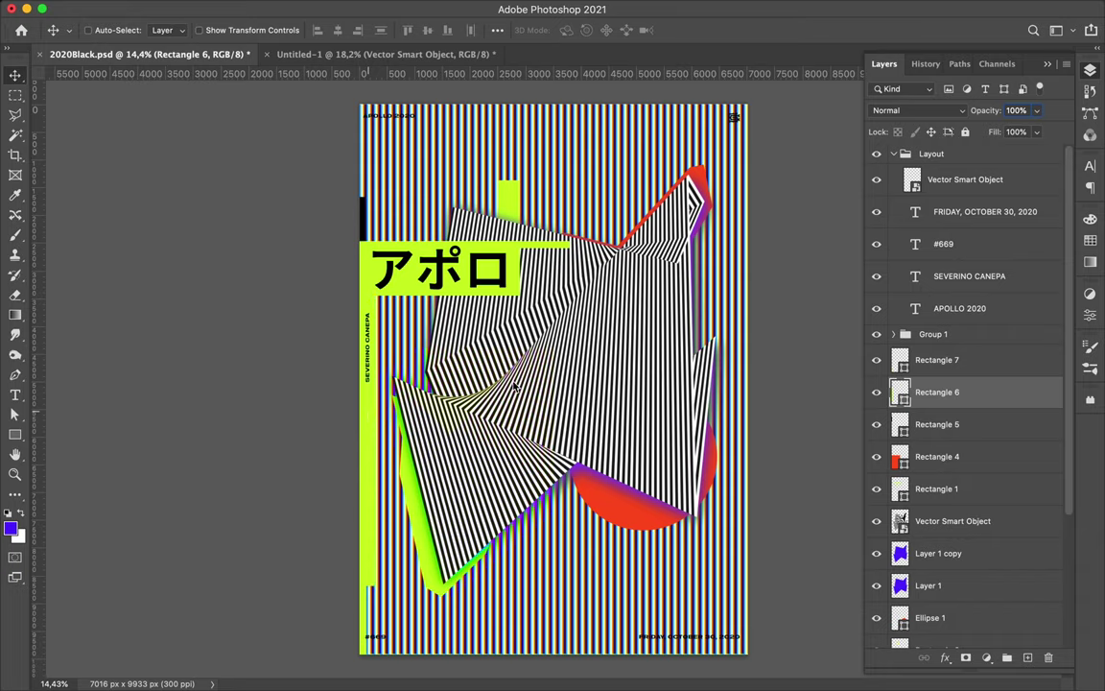
{"action": "scroll", "coordinate": [960, 460], "scroll_direction": "down", "scroll_amount": 5}
{"action": "left_click", "coordinate": [921, 599]}
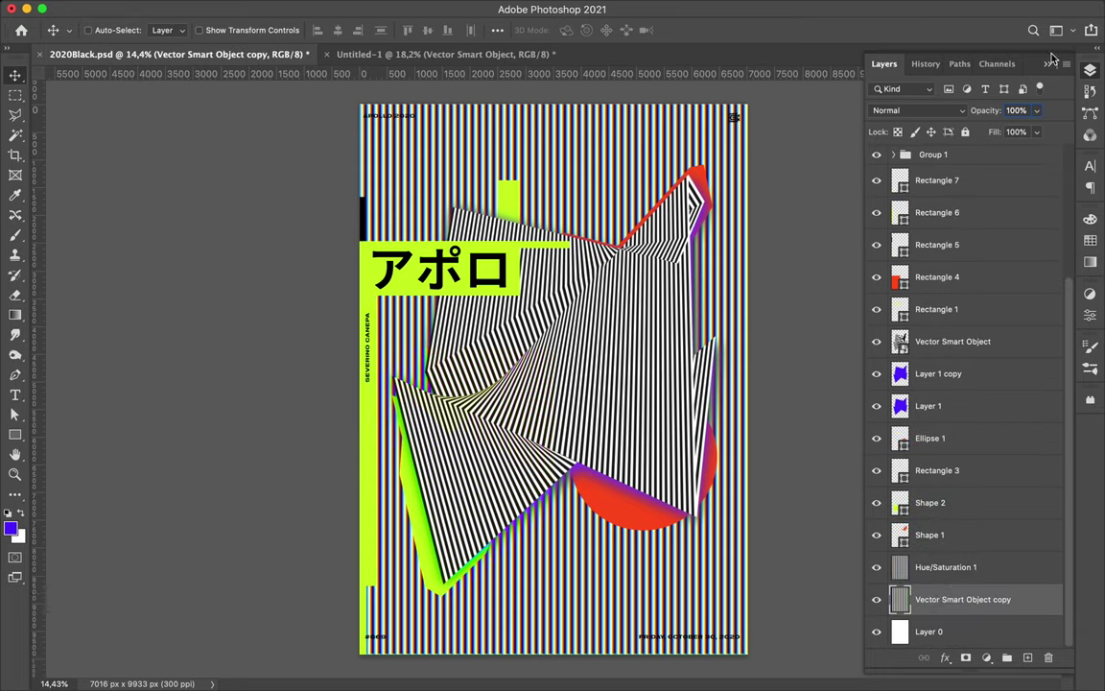
Delete Vector Smart Object copy and copy a thin right-edge background strip onto a new layer.
{"action": "key", "text": "BackSpace"}
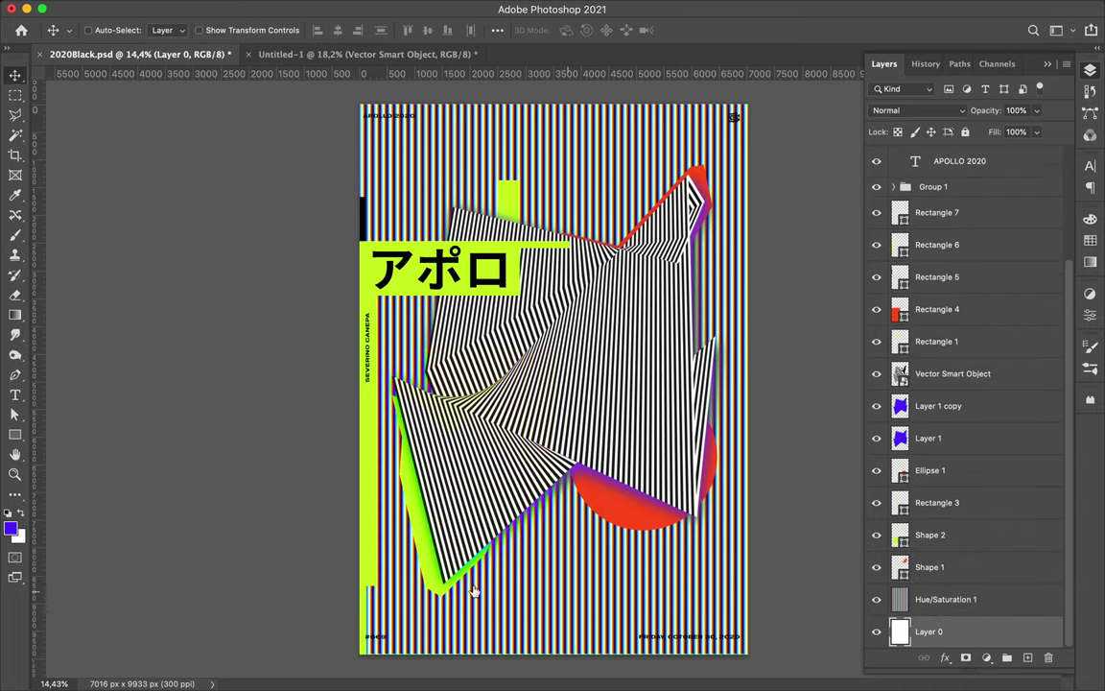
{"action": "left_click", "coordinate": [945, 599]}
{"action": "key", "text": "m"}
{"action": "left_click_drag", "start_coordinate": [776, 106], "coordinate": [782, 516]}
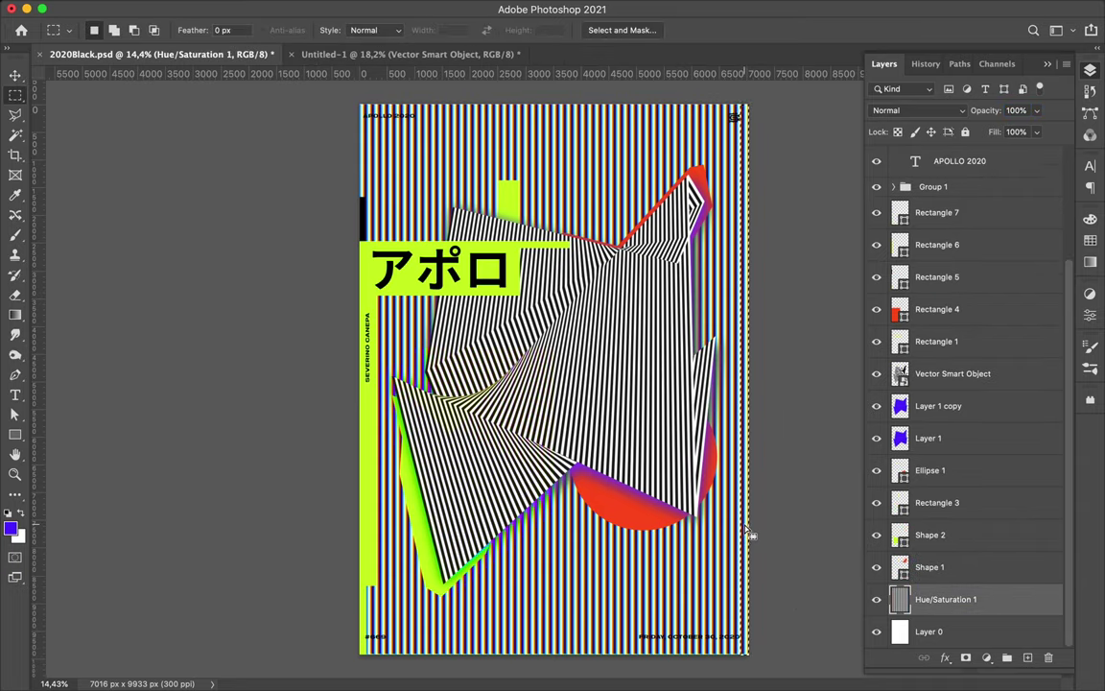
{"action": "key", "text": "v"}
{"action": "key", "text": "ctrl+j"}
Rotate the strip horizontal and place a duplicate along the poster's top edge.
{"action": "left_click_drag", "start_coordinate": [753, 534], "coordinate": [646, 493]}
{"action": "key", "text": "ctrl+t"}
{"action": "mouse_move", "coordinate": [671, 105]}
{"action": "left_mouse_down"}
{"action": "mouse_move", "coordinate": [781, 388]}
{"action": "mouse_move", "coordinate": [787, 652]}
{"action": "left_mouse_up"}
{"action": "key", "text": "Return"}
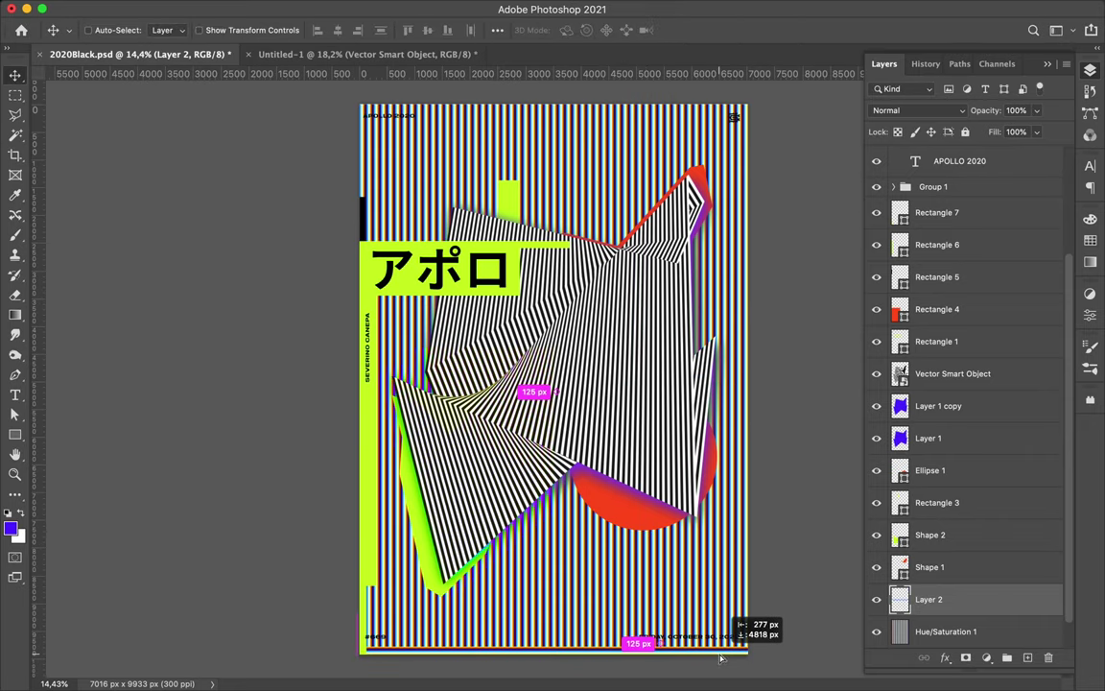
{"action": "left_click_drag", "start_coordinate": [672, 218], "coordinate": [653, 147]}
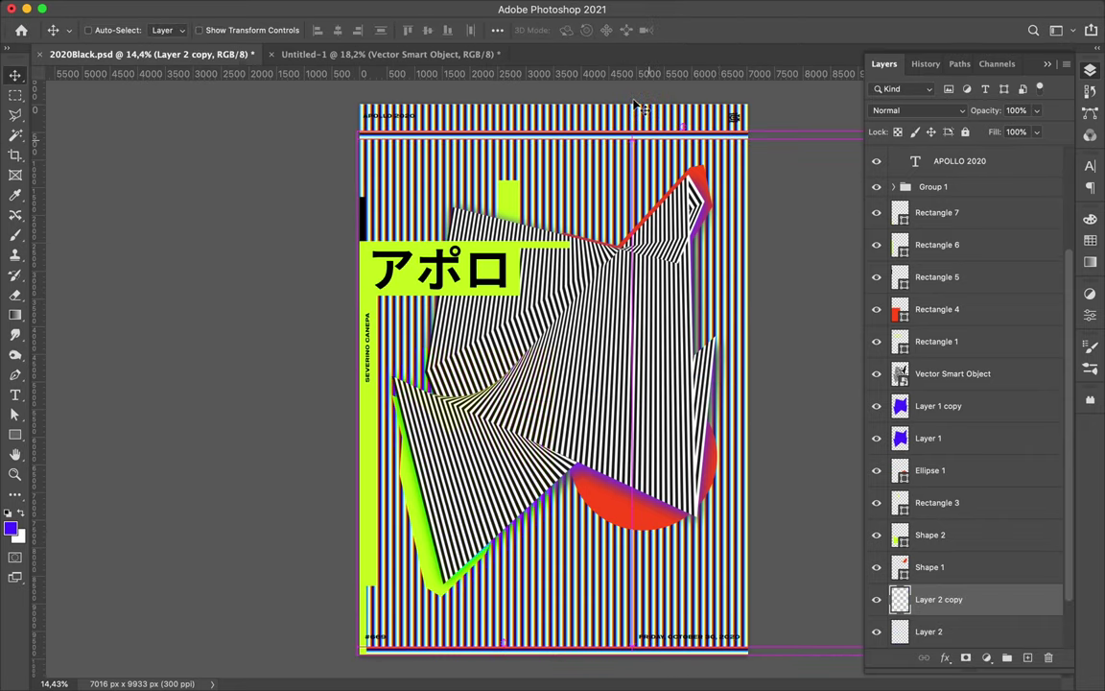
{"action": "left_click_drag", "start_coordinate": [634, 103], "coordinate": [634, 75]}
Copy another background strip and stretch it down the poster's left edge.
{"action": "key", "text": "m"}
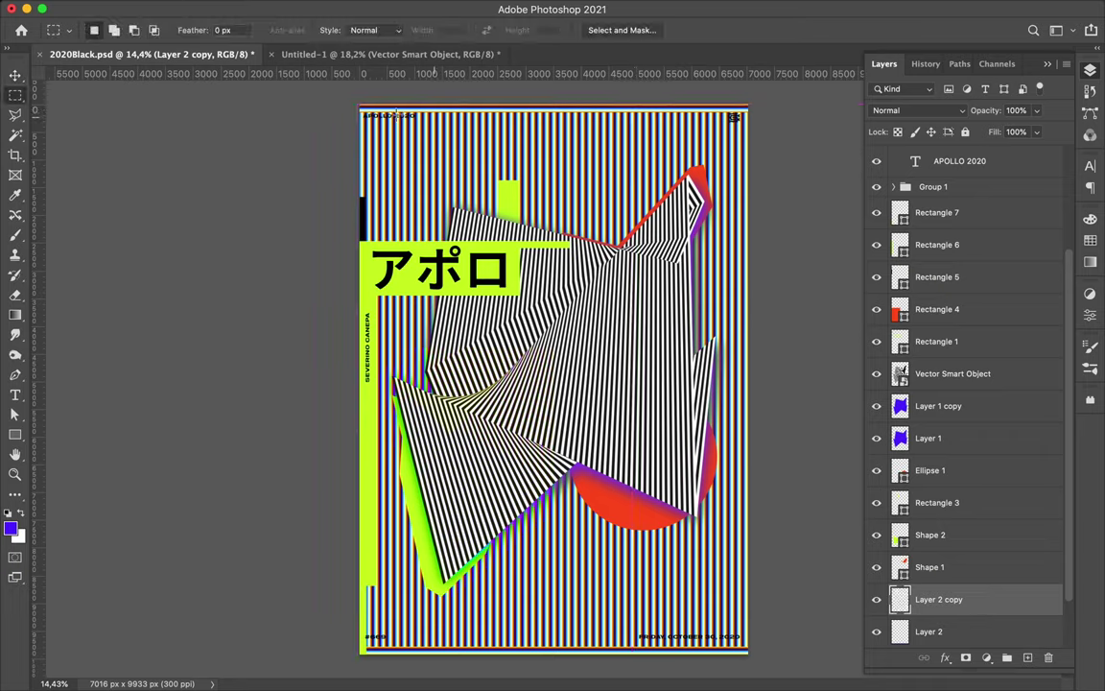
{"action": "left_click_drag", "start_coordinate": [317, 86], "coordinate": [671, 108]}
{"action": "key", "text": "ctrl+j"}
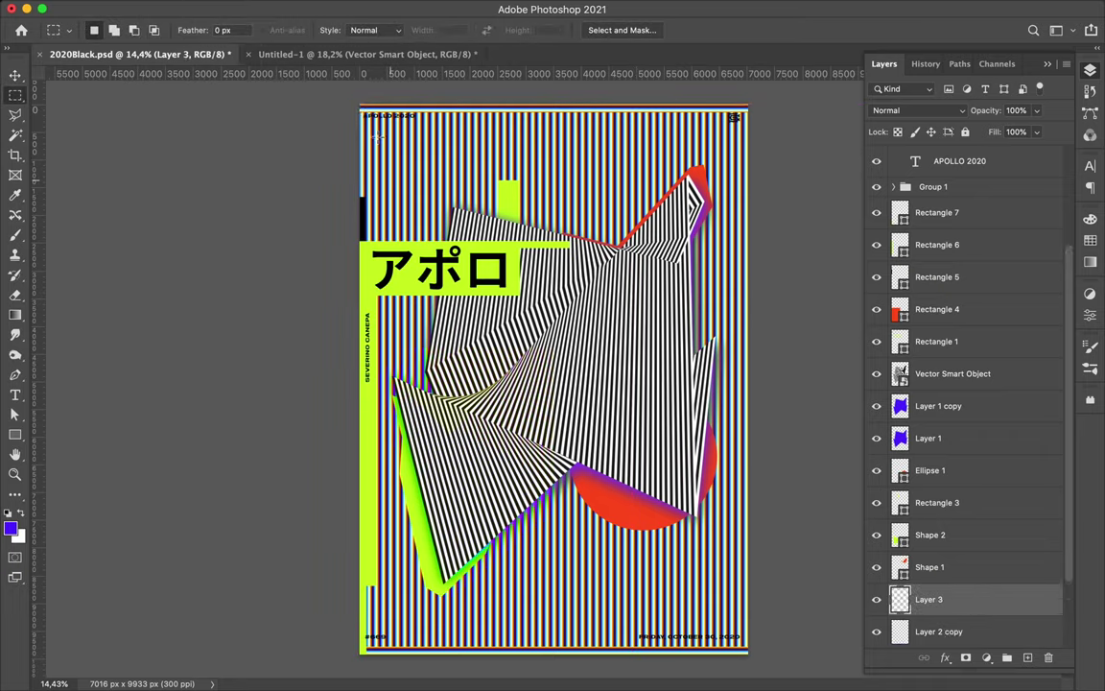
{"action": "key", "text": "v"}
{"action": "key", "text": "ctrl+t"}
{"action": "left_click_drag", "start_coordinate": [361, 121], "coordinate": [356, 643]}
{"action": "left_click_drag", "start_coordinate": [361, 373], "coordinate": [365, 153]}
{"action": "key", "text": "Return"}
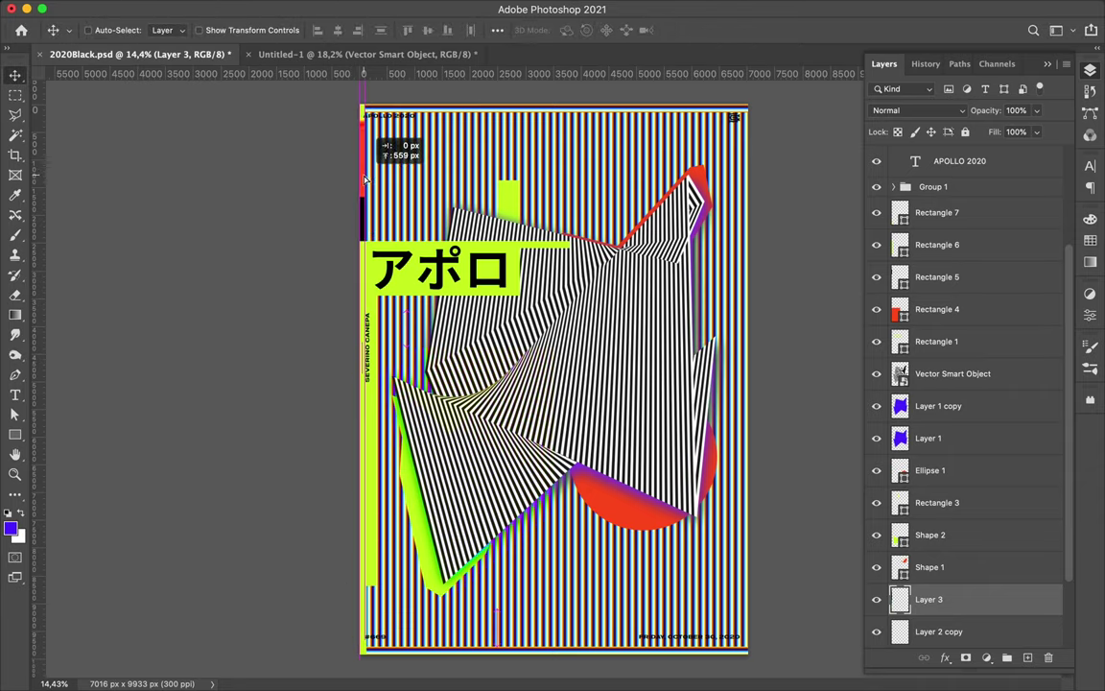
{"action": "left_click_drag", "start_coordinate": [391, 210], "coordinate": [363, 198]}
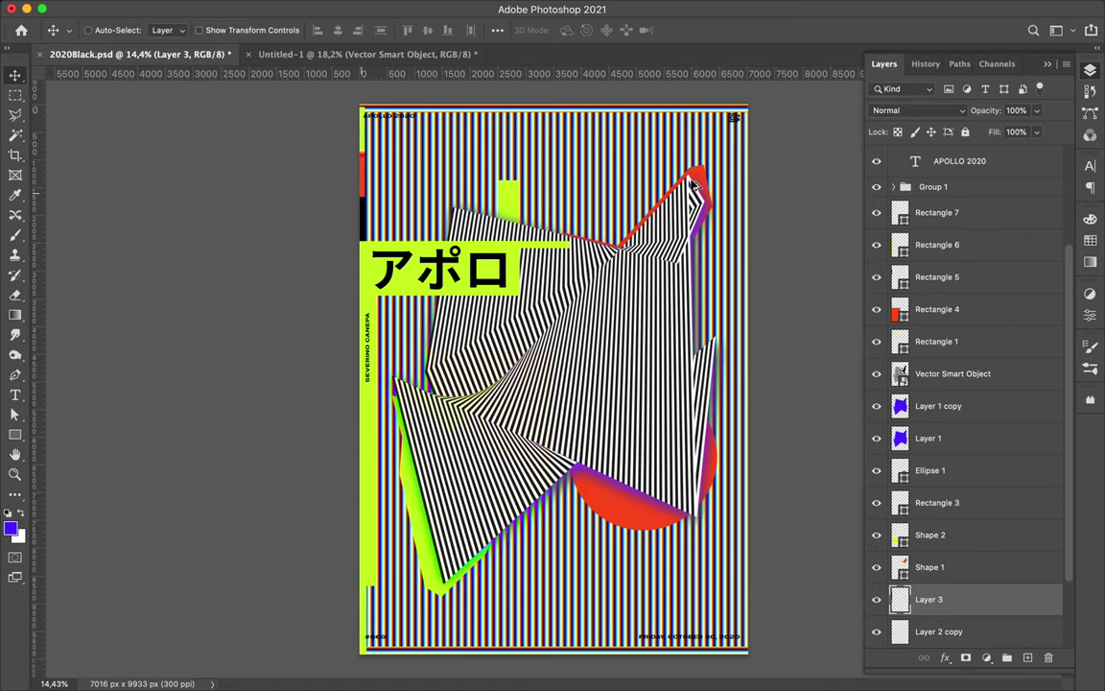
Duplicate the left strip onto the right edge as Layer 3 copy and merge Shape 1 down.
{"action": "mouse_move", "coordinate": [457, 187]}
{"action": "left_mouse_down"}
{"action": "mouse_move", "coordinate": [678, 151]}
{"action": "mouse_move", "coordinate": [747, 186]}
{"action": "left_mouse_up"}
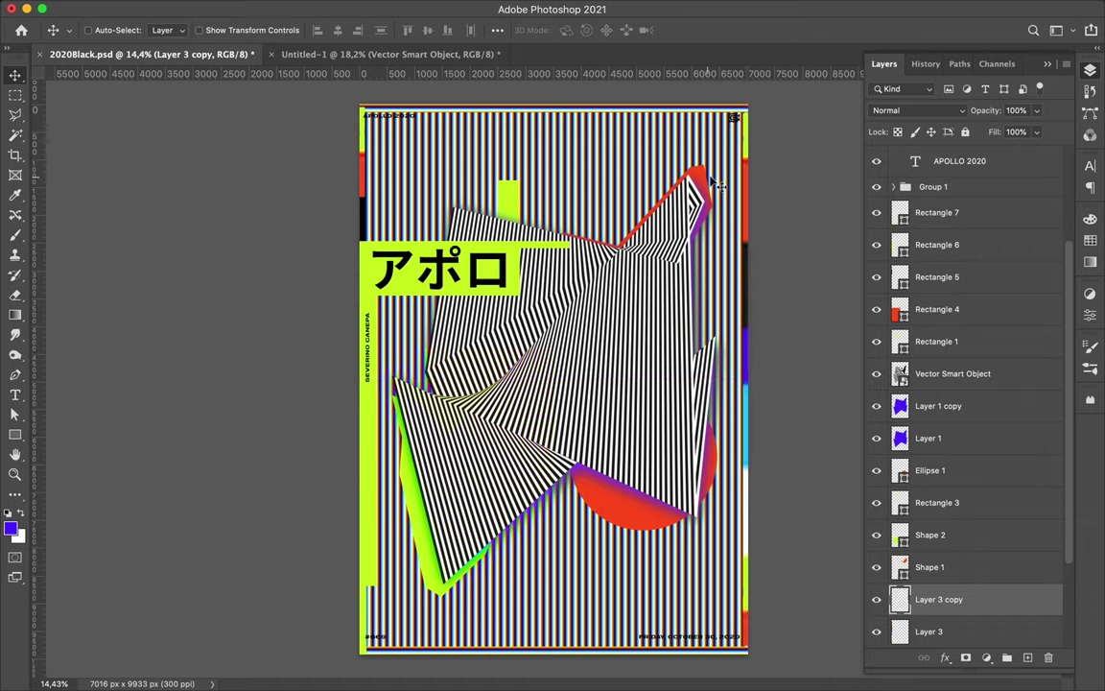
{"action": "left_click", "coordinate": [703, 174], "text": "ctrl"}
{"action": "key", "text": "ctrl+e"}
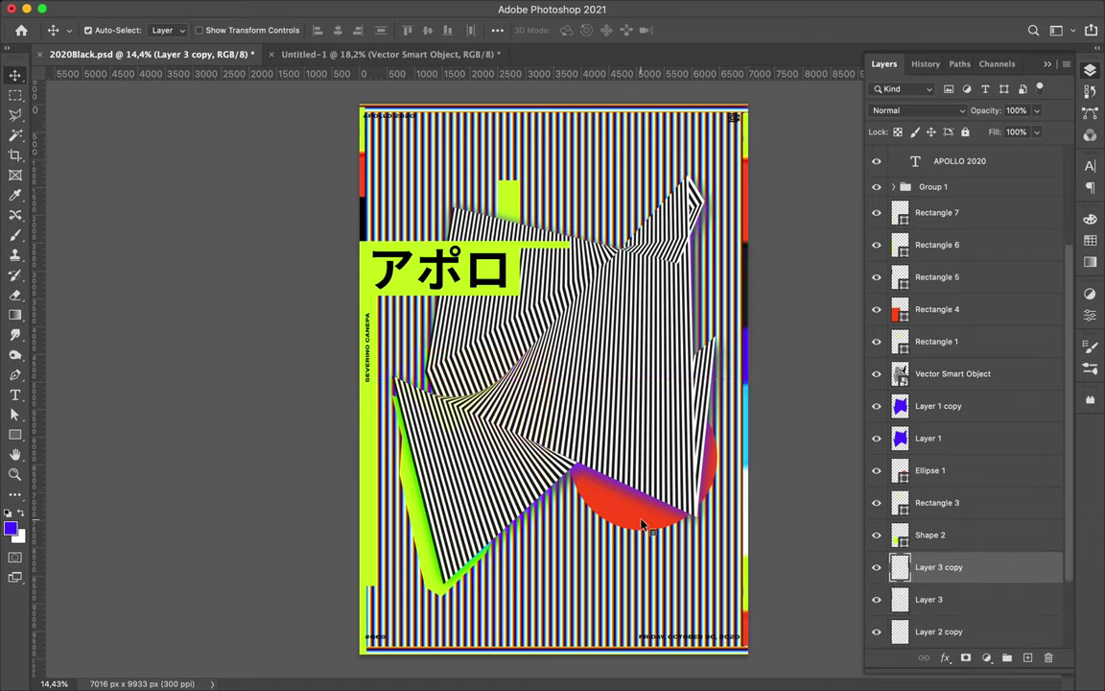
{"action": "left_click", "coordinate": [642, 523]}
Change Ellipse 1's fill colour from red to lime.
{"action": "key", "text": "a"}
{"action": "left_click", "coordinate": [228, 29]}
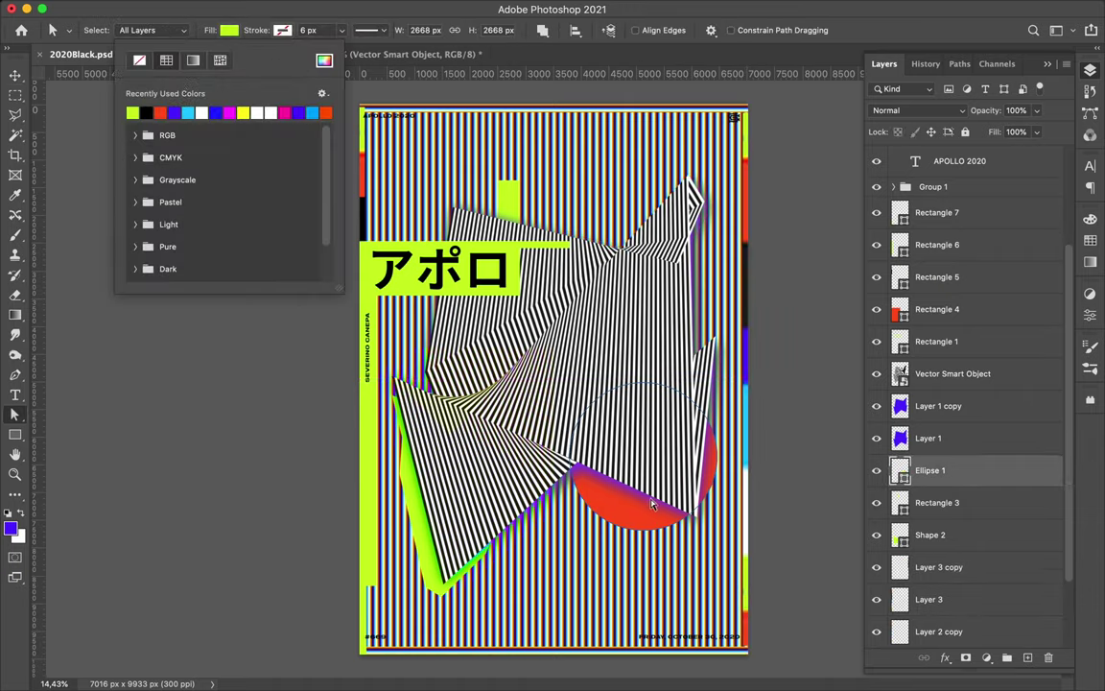
{"action": "left_click", "coordinate": [133, 112]}
{"action": "left_click", "coordinate": [692, 531]}
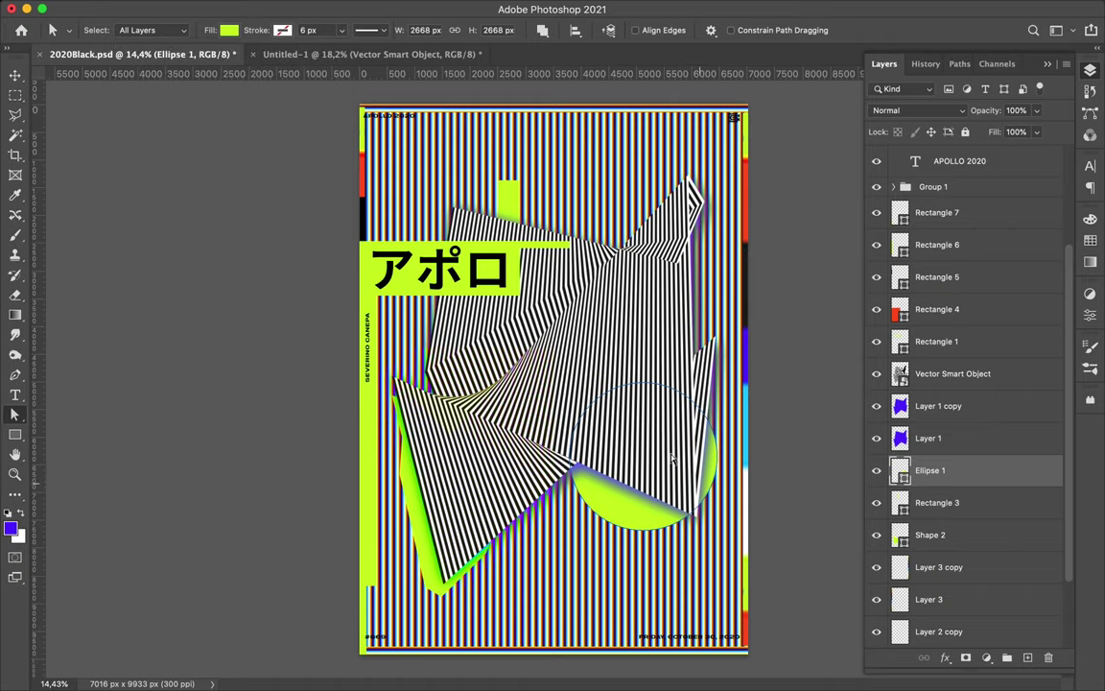
Enlarge the circle to about double size and move it down and right.
{"action": "key", "text": "ctrl+t"}
{"action": "left_click_drag", "start_coordinate": [643, 599], "coordinate": [662, 660]}
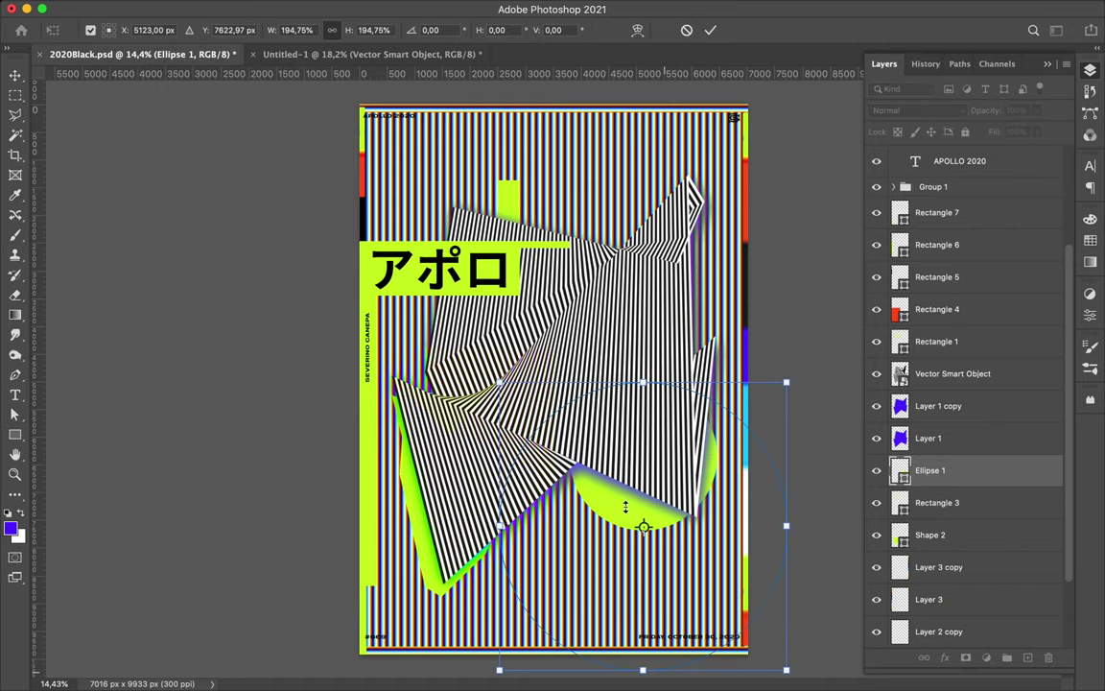
{"action": "left_click_drag", "start_coordinate": [604, 493], "coordinate": [628, 547]}
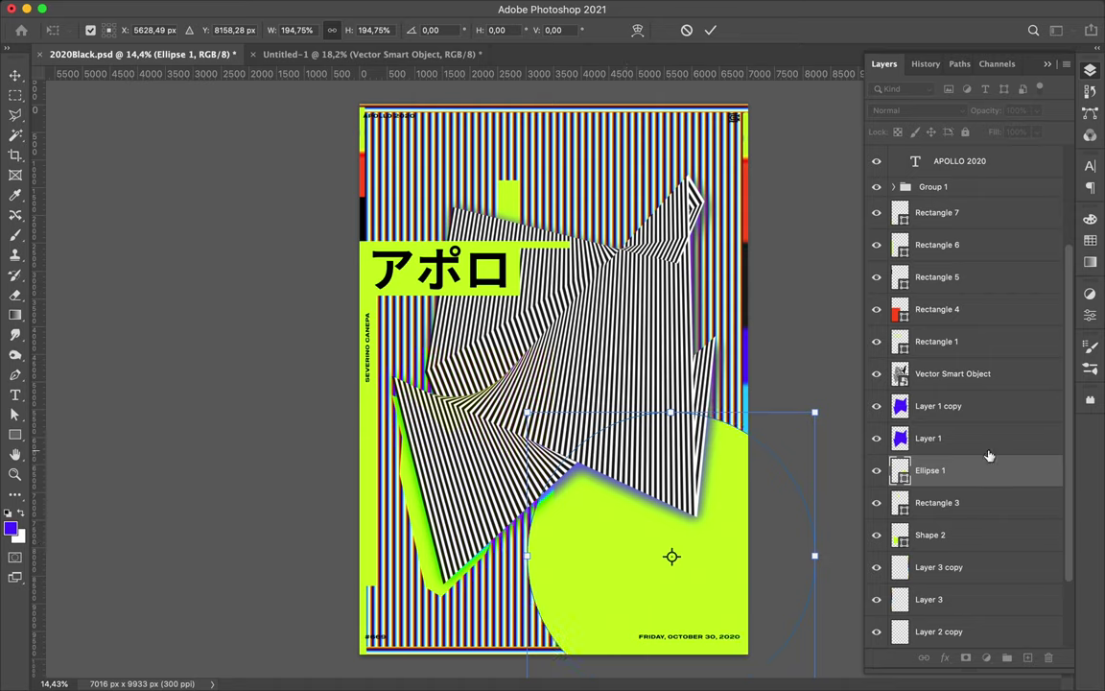
Drag Ellipse 1 below Layer 2 copy and convert it to a smart object.
{"action": "scroll", "coordinate": [986, 457], "scroll_direction": "down", "scroll_amount": 1}
{"action": "left_click_drag", "start_coordinate": [960, 418], "coordinate": [973, 592]}
{"action": "right_click", "coordinate": [975, 578]}
{"action": "left_click", "coordinate": [1036, 229]}
Try copying a lasso-selected patch over the circle and nudging it, then discard both.
{"action": "key", "text": "l"}
{"action": "left_click", "coordinate": [529, 518]}
{"action": "left_click", "coordinate": [693, 570]}
{"action": "left_click", "coordinate": [634, 391]}
{"action": "double_click", "coordinate": [470, 422]}
{"action": "key", "text": "ctrl+j"}
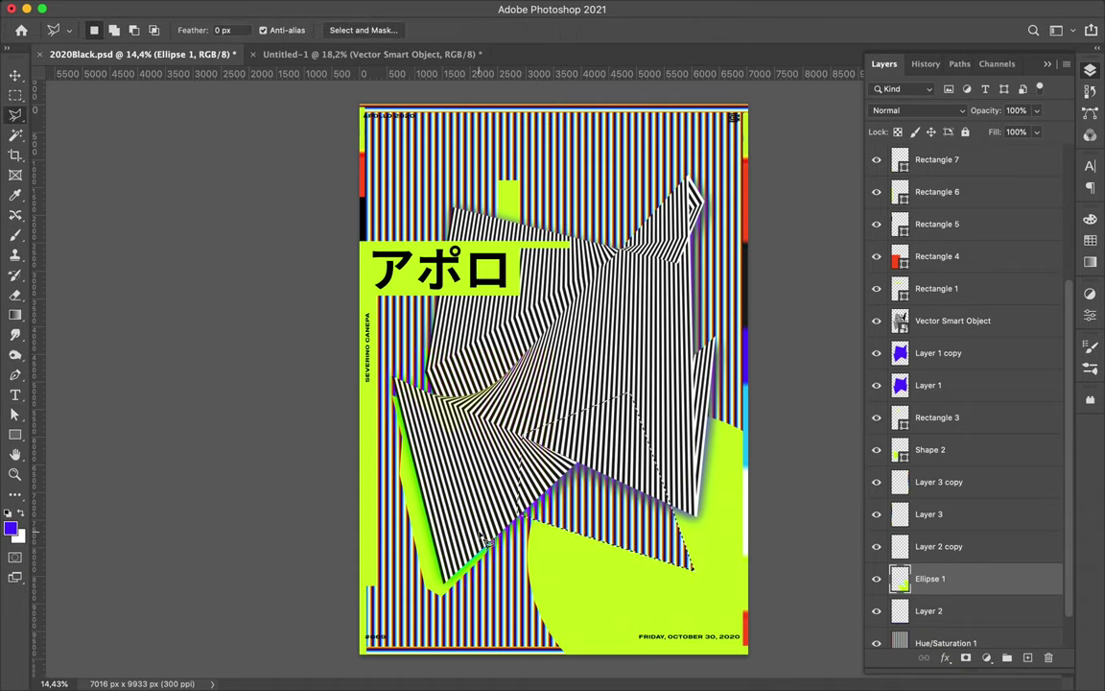
{"action": "key", "text": "Delete"}
{"action": "key", "text": "v"}
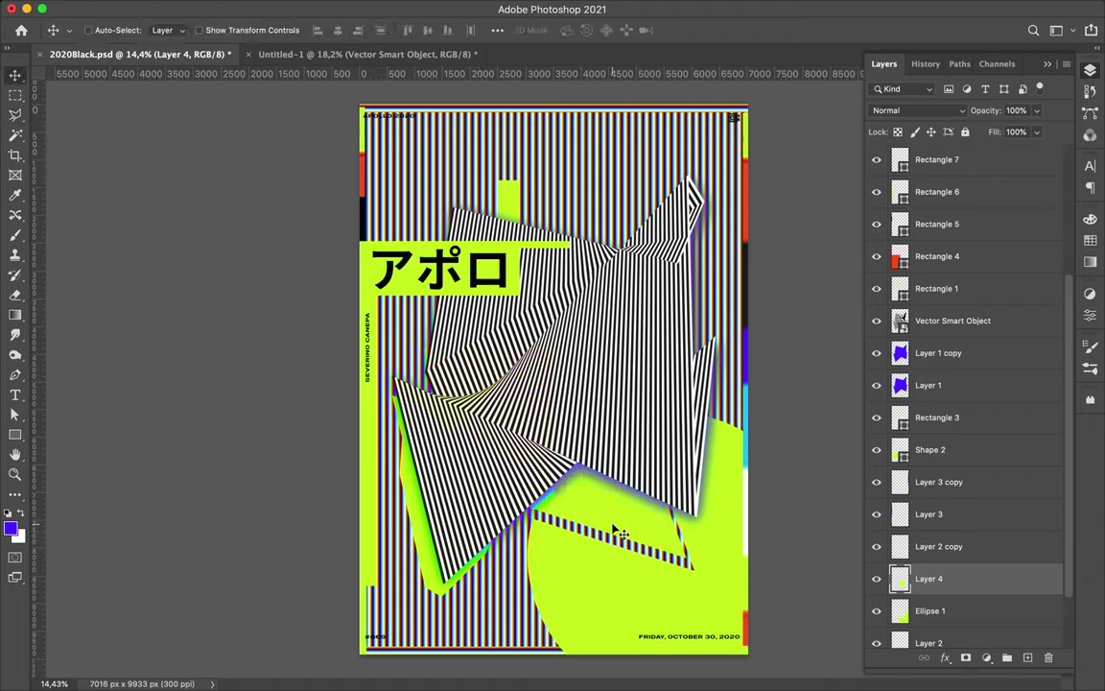
{"action": "key", "text": "Down"}
{"action": "key", "text": "Down"}
{"action": "key", "text": "Down"}
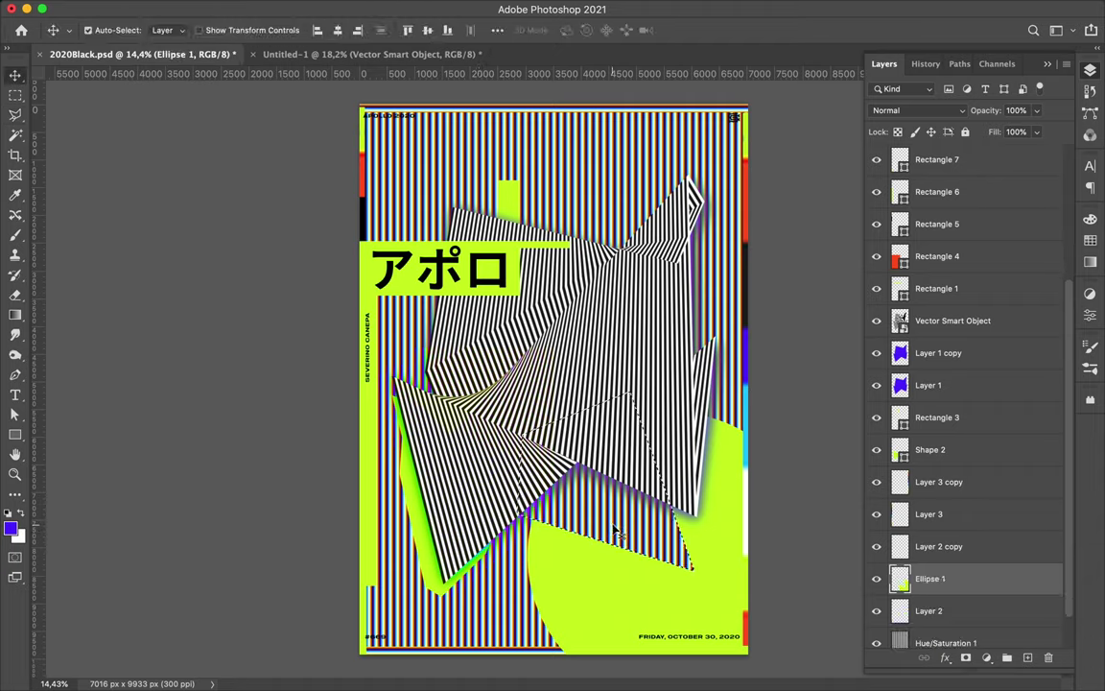
{"action": "key", "text": "ctrl+z"}
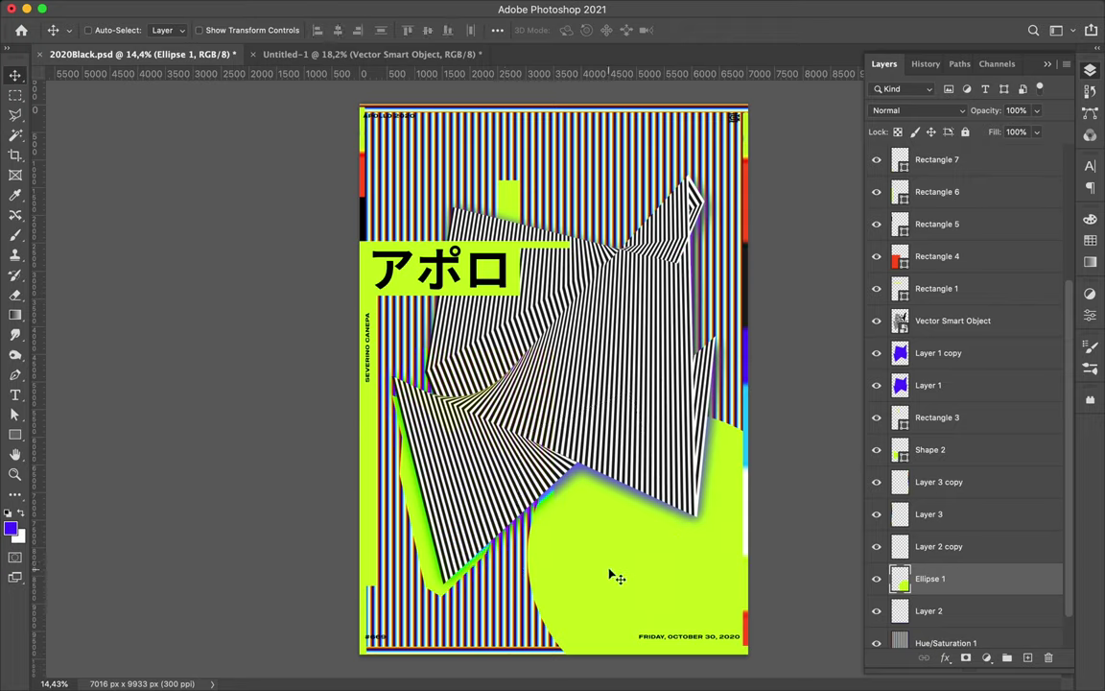
Copy a strip of the striped background to Layer 4 and raise it above the circle.
{"action": "left_click", "coordinate": [506, 617]}
{"action": "key", "text": "m"}
{"action": "key", "text": "alt+comma"}
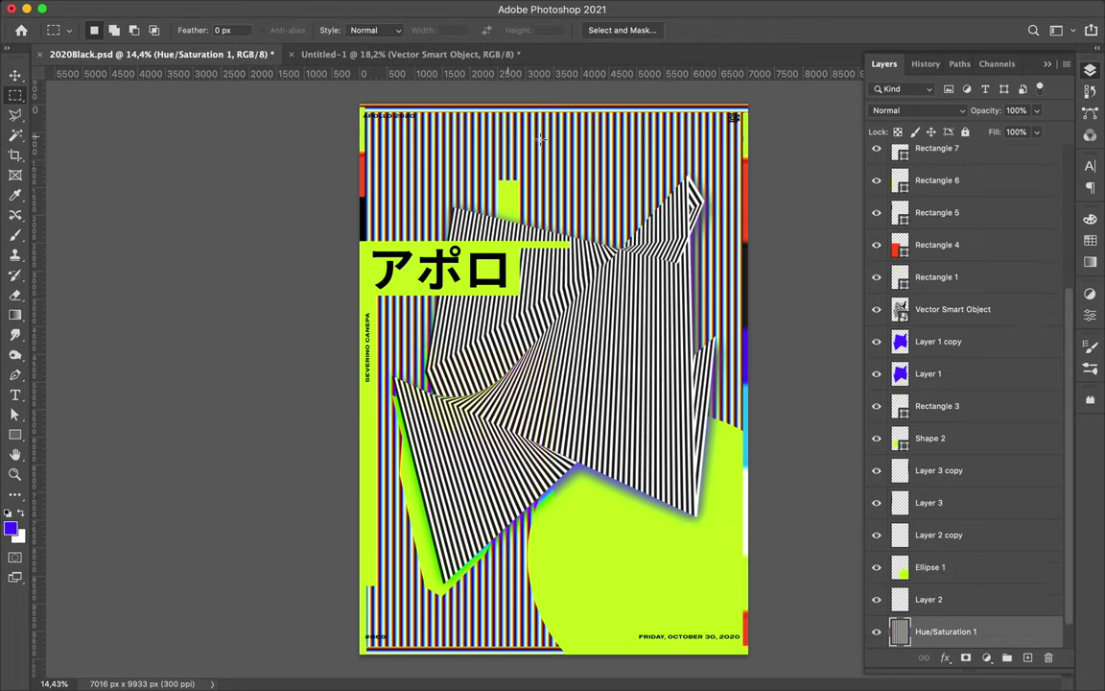
{"action": "key", "text": "ctrl+shift+alt+n"}
{"action": "key", "text": "v"}
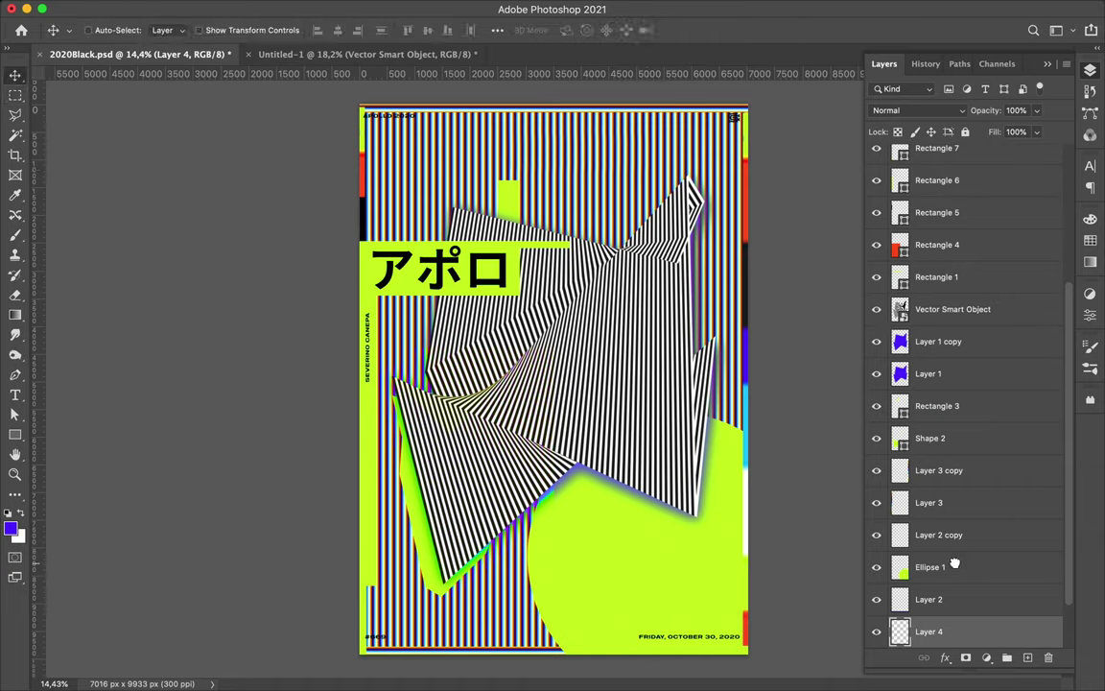
{"action": "key", "text": "ctrl+bracketright"}
{"action": "key", "text": "ctrl+bracketright"}
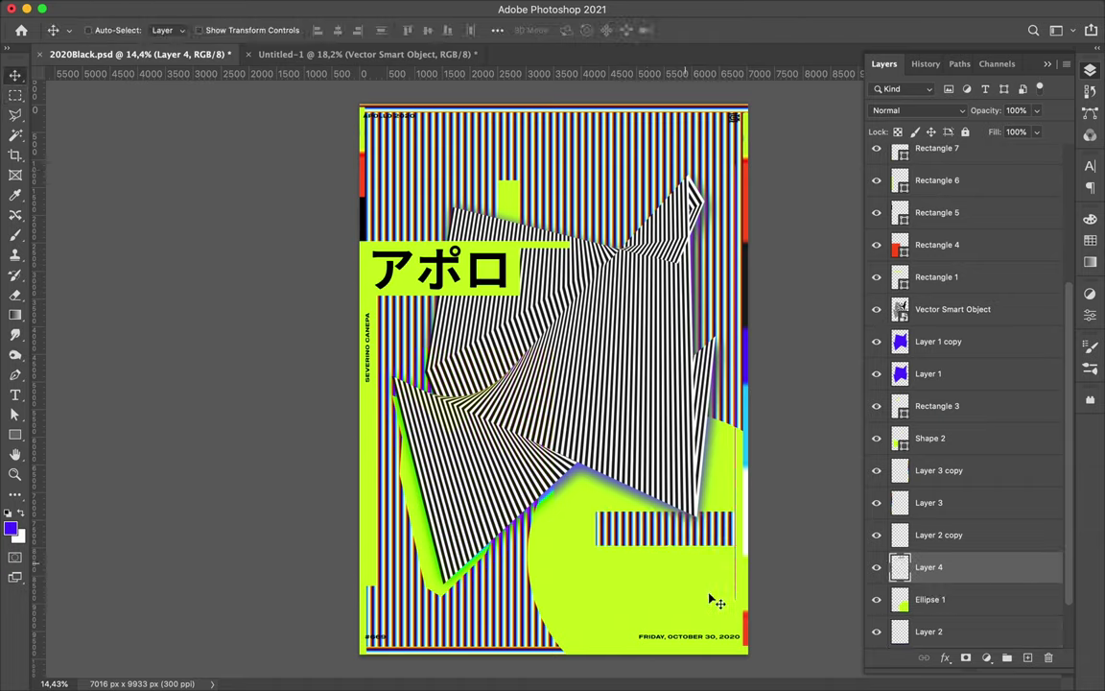
Move the striped Layer 4 strip lower on the lime circle.
{"action": "left_click_drag", "start_coordinate": [684, 535], "coordinate": [686, 607]}
{"action": "key", "text": "ctrl+z"}
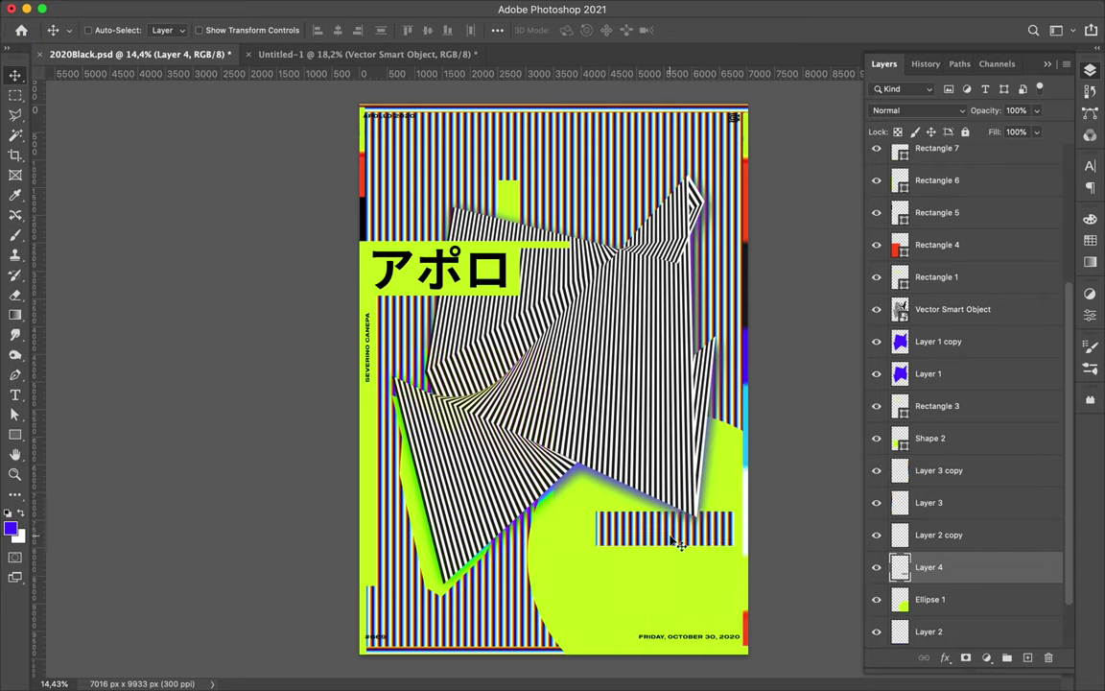
{"action": "left_click_drag", "start_coordinate": [678, 542], "coordinate": [686, 621]}
{"action": "key", "text": "ctrl+z"}
{"action": "left_click_drag", "start_coordinate": [688, 521], "coordinate": [693, 601]}
Copy a thin band above the striped strip onto new Layer 5.
{"action": "key", "text": "m"}
{"action": "left_click_drag", "start_coordinate": [597, 581], "coordinate": [748, 603]}
{"action": "key", "text": "ctrl+j"}
Test stretching the band, revert it, and place a duplicate band slightly higher.
{"action": "key", "text": "v"}
{"action": "key", "text": "ctrl+t"}
{"action": "left_click_drag", "start_coordinate": [672, 562], "coordinate": [665, 447]}
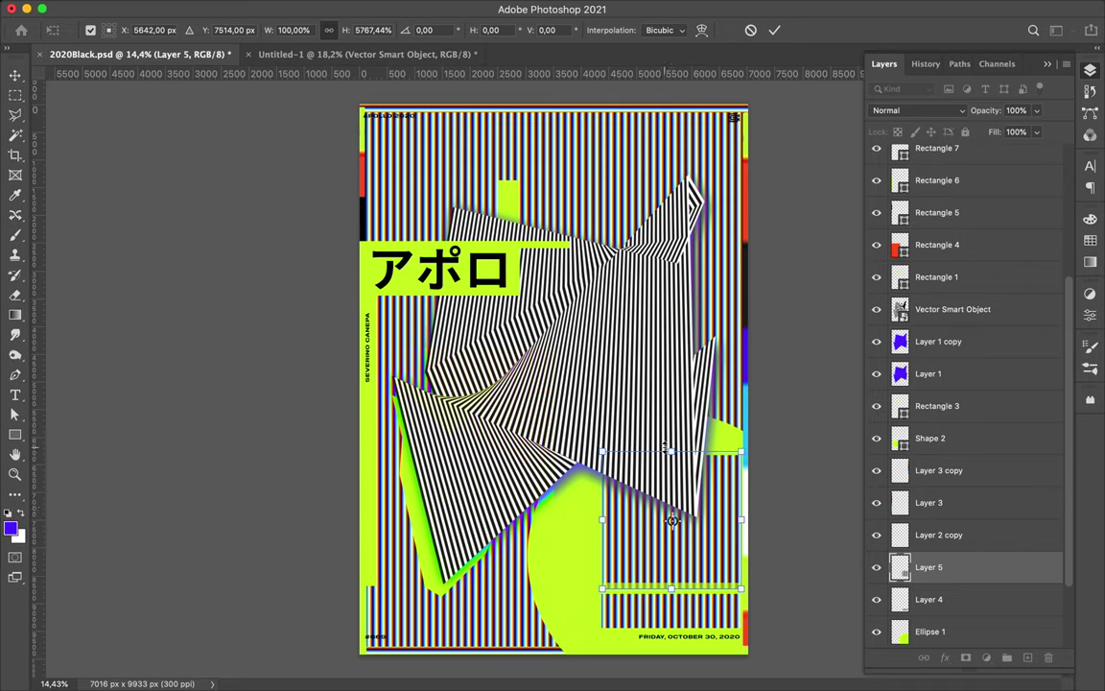
{"action": "key", "text": "ctrl+z"}
{"action": "key", "text": "Return"}
{"action": "mouse_move", "coordinate": [698, 580]}
{"action": "left_mouse_down", "text": "alt"}
{"action": "mouse_move", "coordinate": [694, 566]}
{"action": "mouse_move", "coordinate": [462, 634]}
{"action": "mouse_move", "coordinate": [437, 625]}
{"action": "left_mouse_up", "text": "alt"}
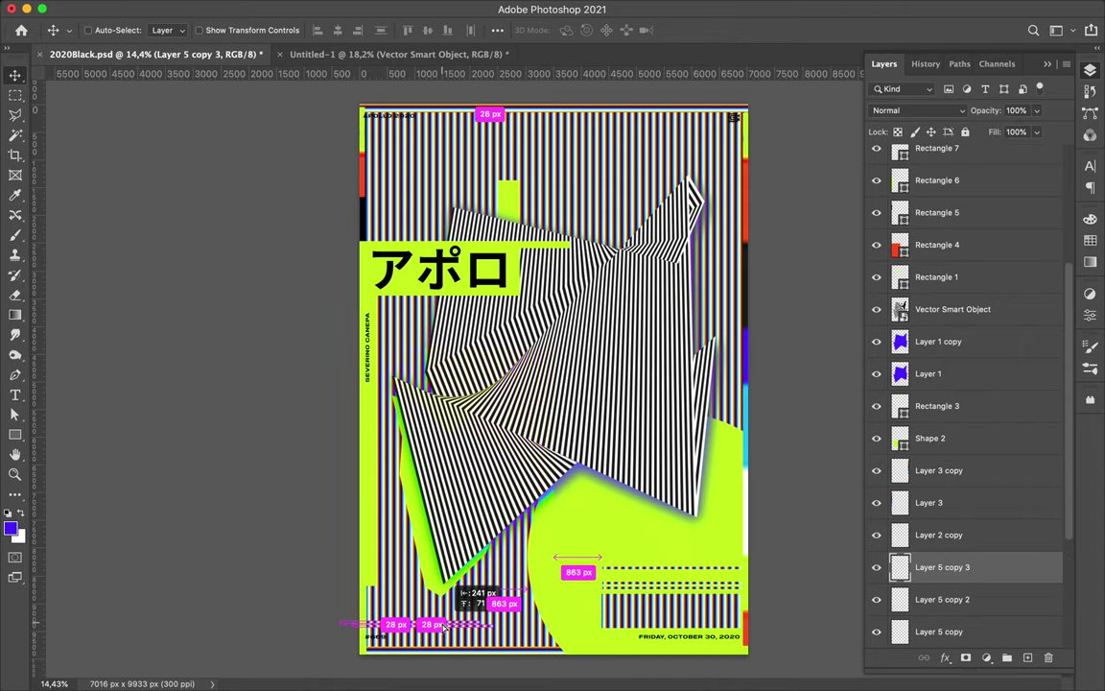
Hide Rectangle 4 and shift the Layer 5 copy 4 dashed bar left.
{"action": "scroll", "coordinate": [436, 626], "scroll_direction": "up", "scroll_amount": 5}
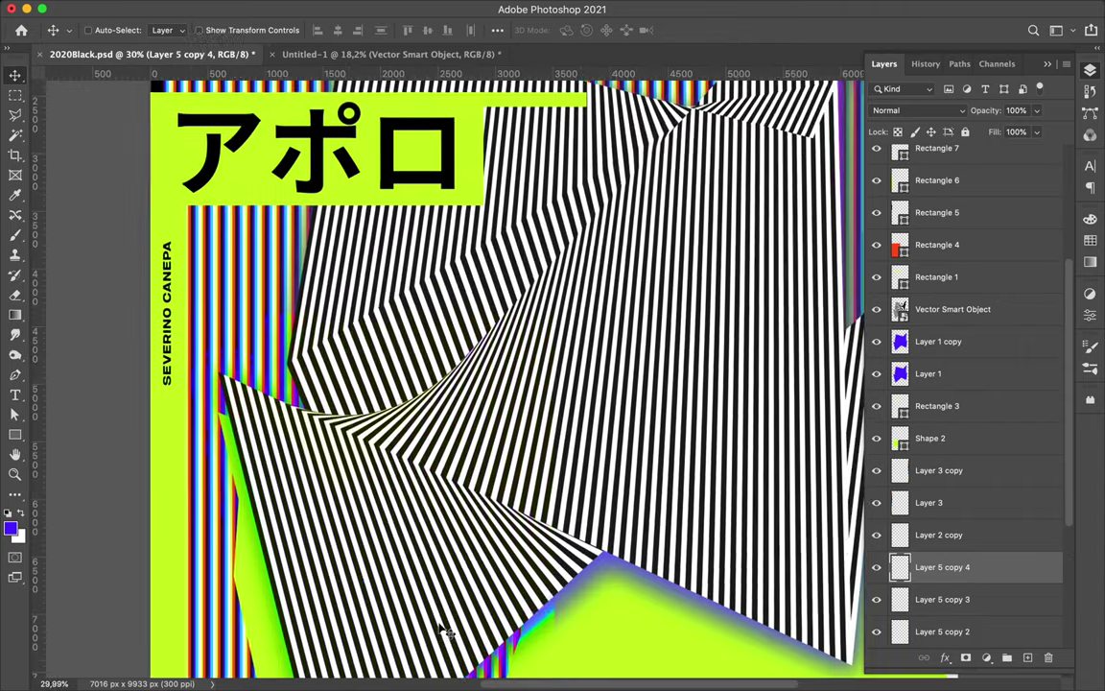
{"action": "scroll", "coordinate": [672, 510], "scroll_direction": "down", "scroll_amount": 5}
{"action": "left_click", "coordinate": [373, 494], "text": "super"}
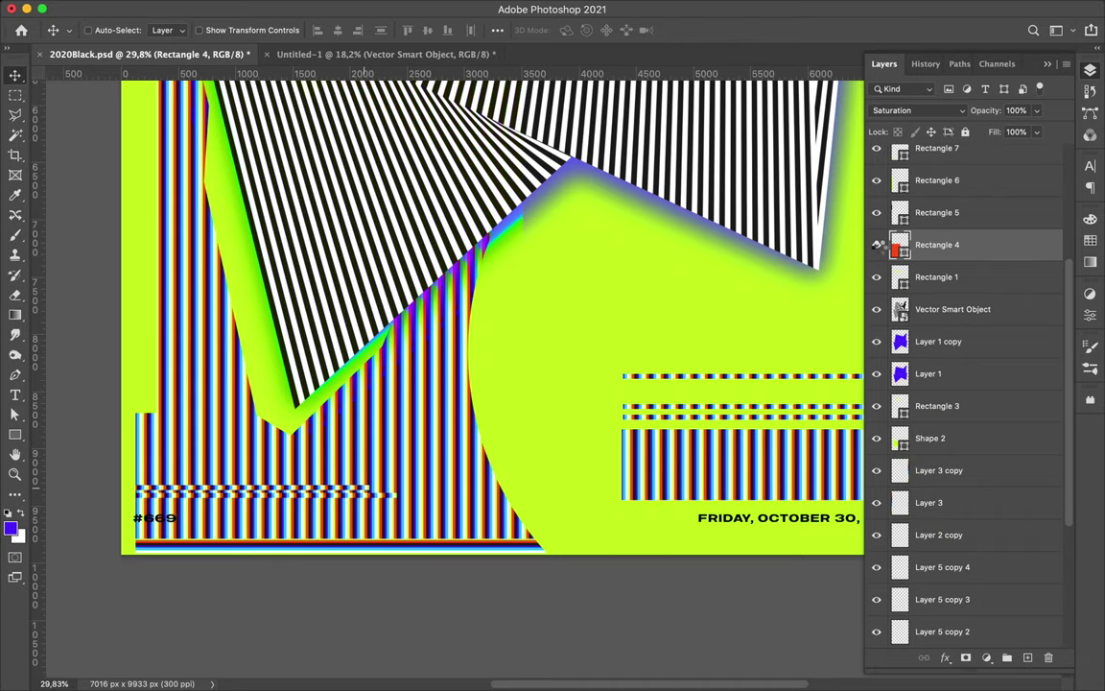
{"action": "left_click", "coordinate": [353, 493], "text": "super"}
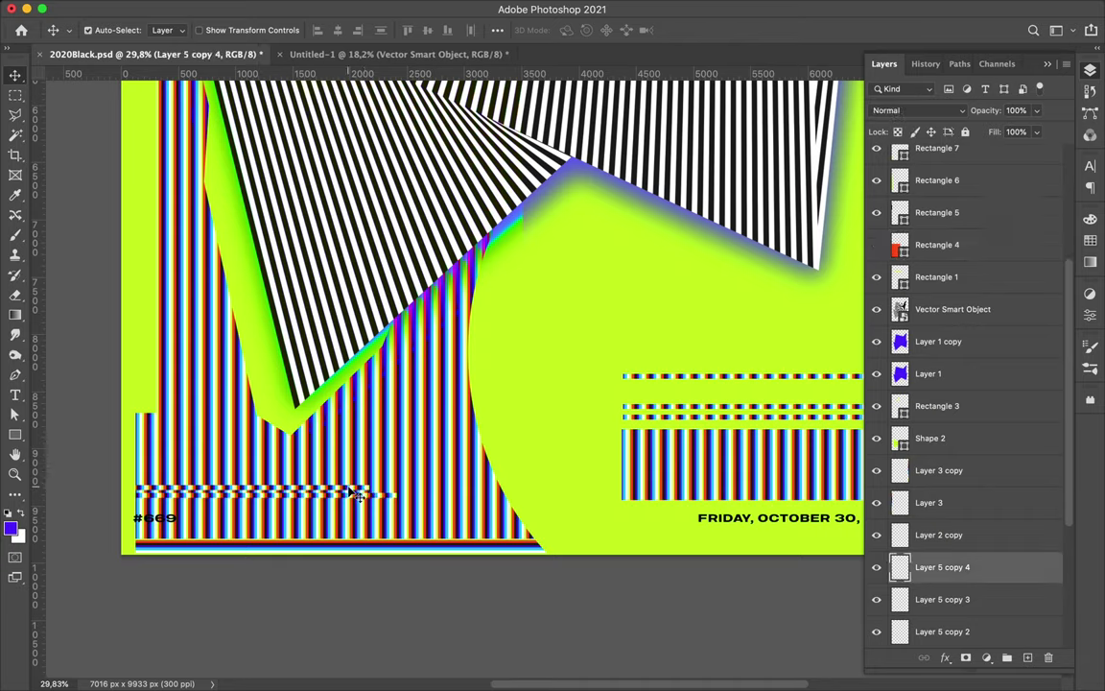
{"action": "left_click_drag", "start_coordinate": [357, 493], "coordinate": [168, 493]}
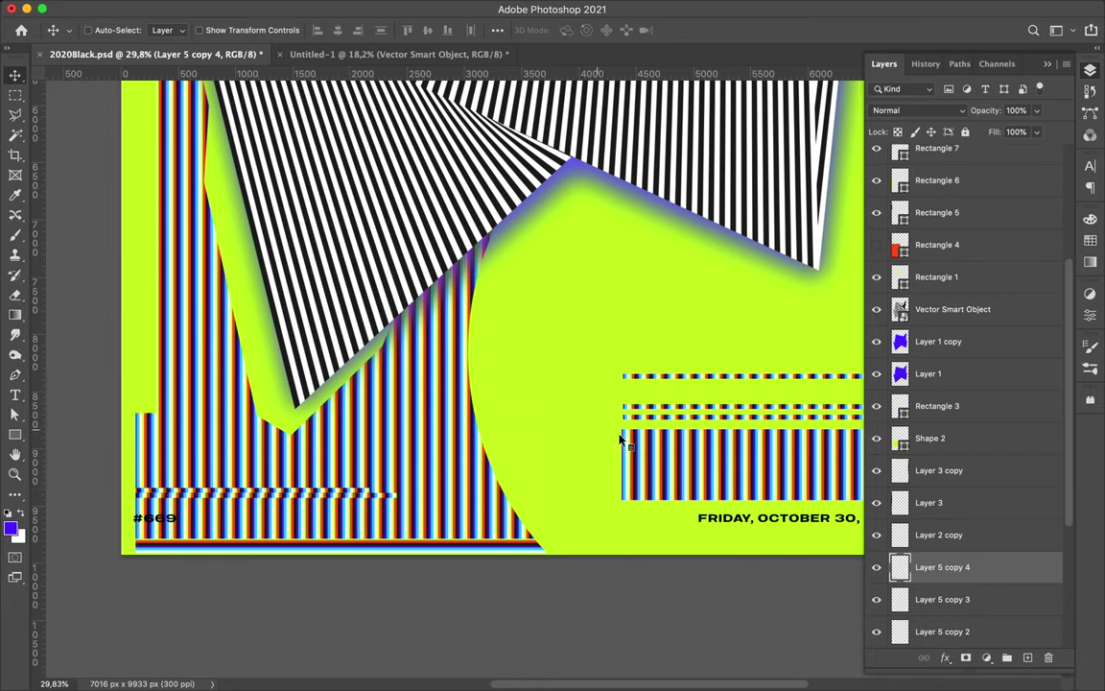
Move the Layer 4 striped block into the poster's bottom-left corner.
{"action": "left_click", "coordinate": [212, 469]}
{"action": "left_click_drag", "start_coordinate": [212, 469], "coordinate": [133, 453]}
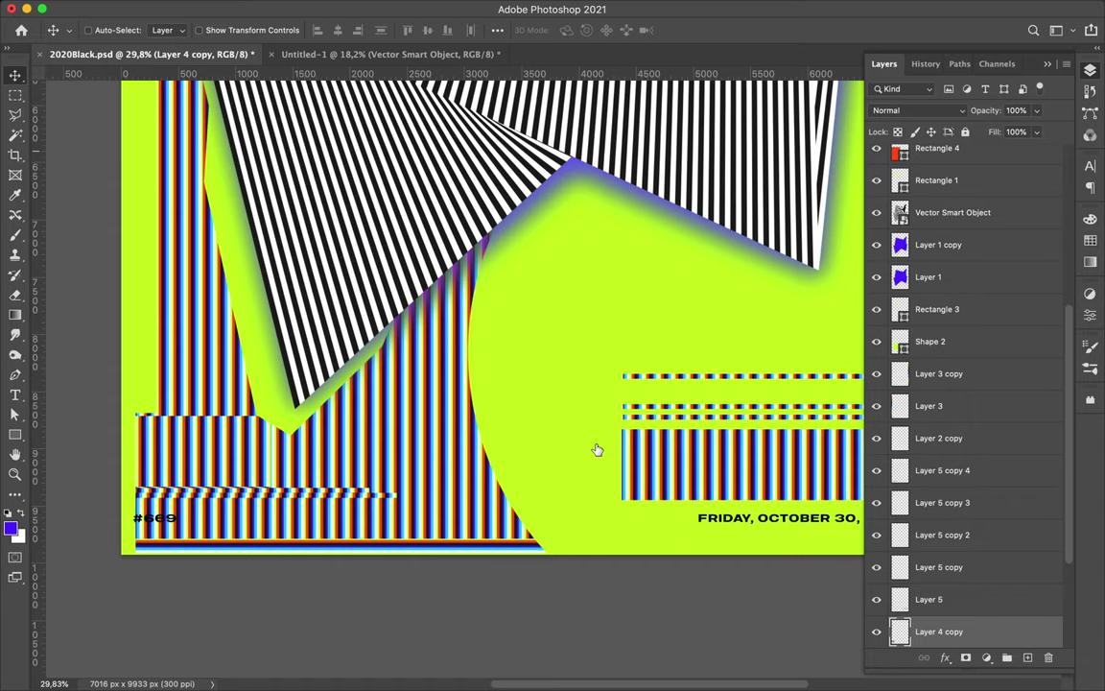
{"action": "scroll", "coordinate": [597, 450], "scroll_direction": "down", "scroll_amount": 3}
{"action": "scroll", "coordinate": [597, 449], "scroll_direction": "down", "scroll_amount": 3}
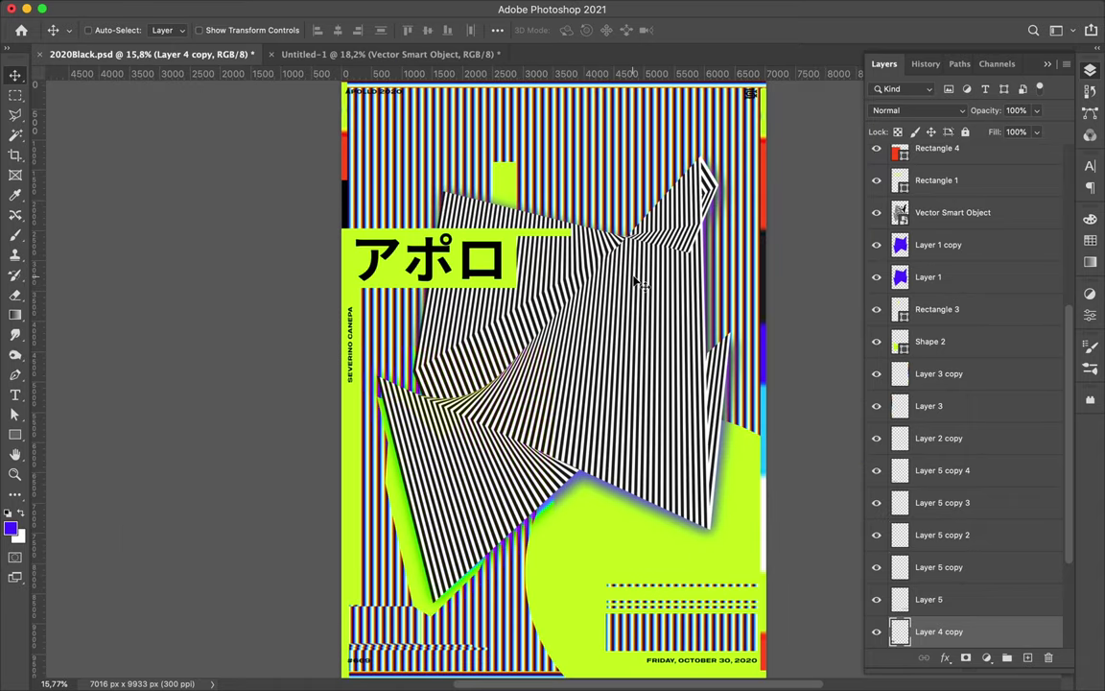
{"action": "scroll", "coordinate": [636, 280], "scroll_direction": "down", "scroll_amount": 1}
Draw lime circle Ellipse 2 near the poster's top right, atop the stripe shape.
{"action": "key", "text": "u"}
{"action": "right_click", "coordinate": [15, 435]}
{"action": "left_click", "coordinate": [57, 453]}
{"action": "left_click_drag", "start_coordinate": [642, 139], "coordinate": [711, 207]}
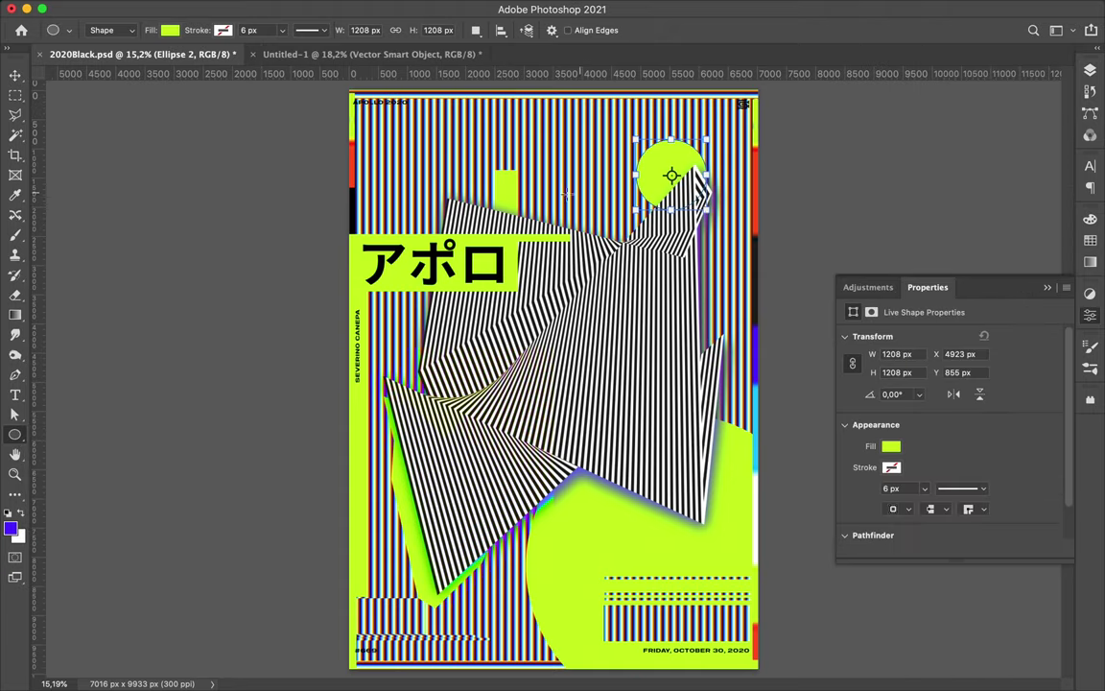
{"action": "key", "text": "v"}
{"action": "left_click_drag", "start_coordinate": [662, 169], "coordinate": [659, 156]}
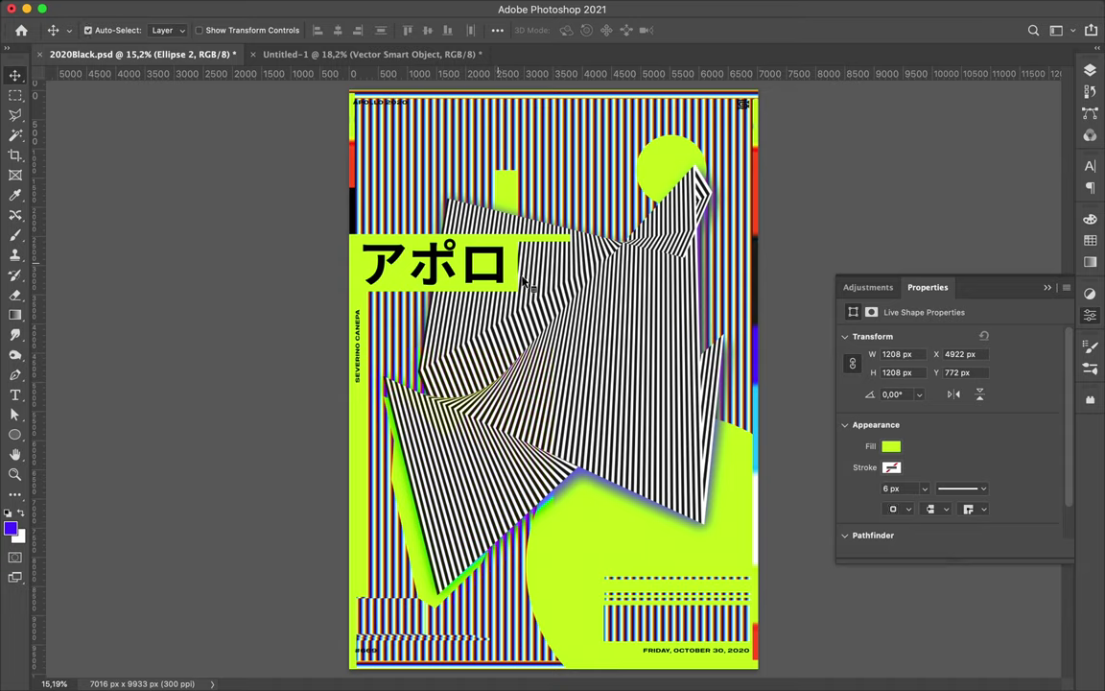
Duplicate the アポロ title below and right of the original, and save.
{"action": "left_click_drag", "start_coordinate": [509, 264], "coordinate": [592, 332]}
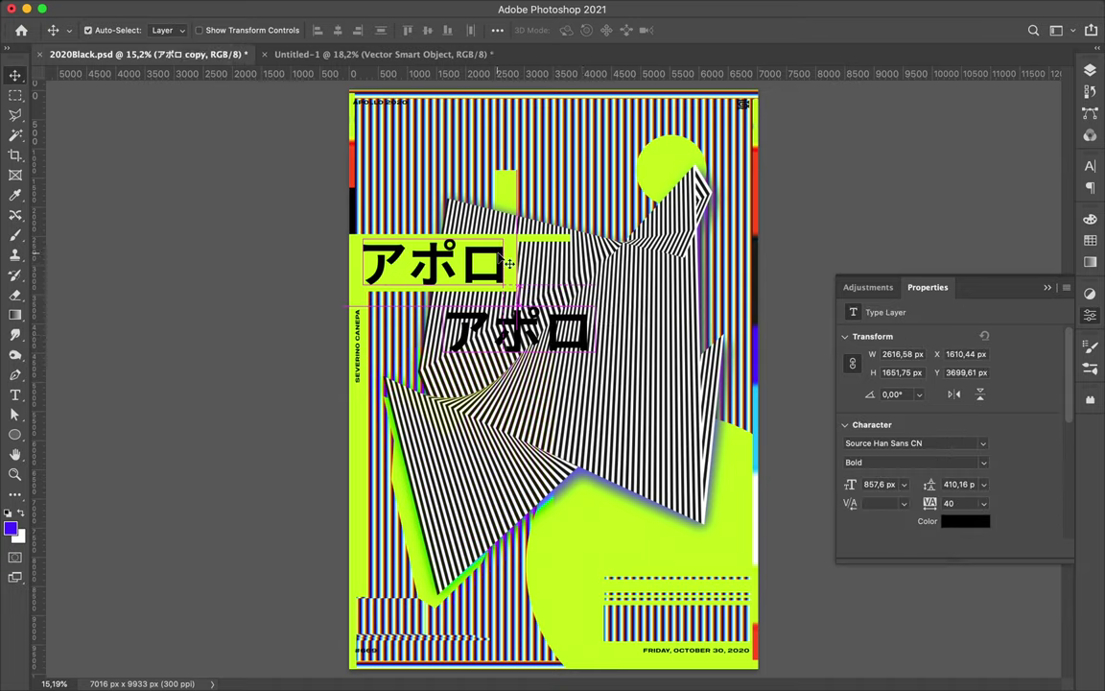
{"action": "key", "text": "ctrl+s"}
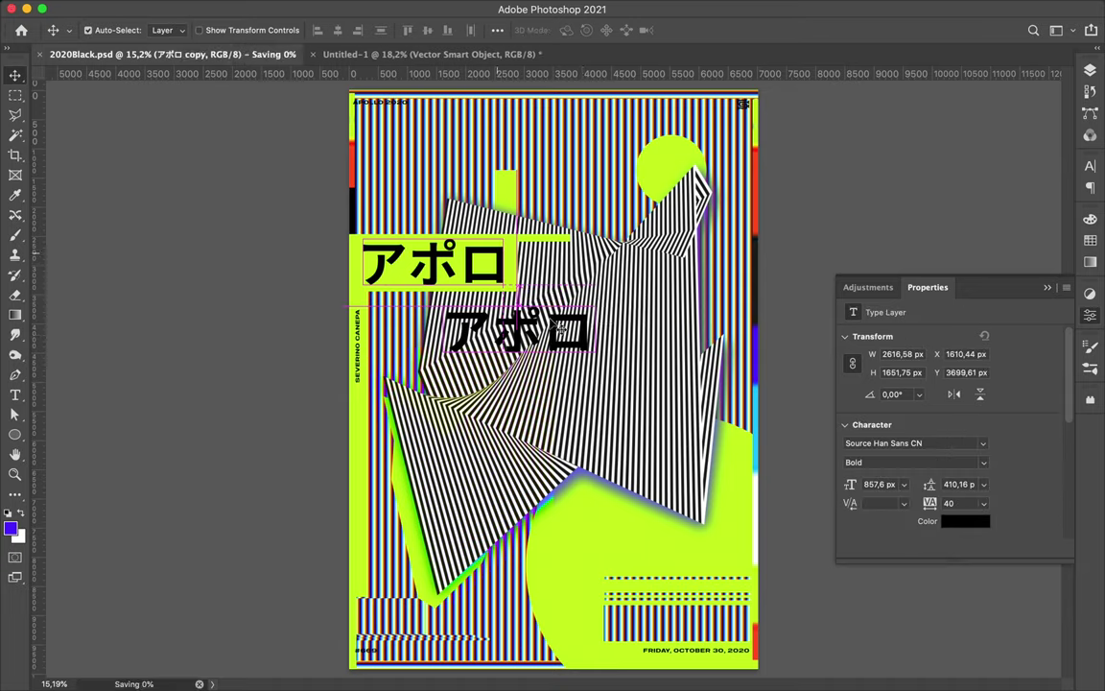
{"action": "key", "text": "a"}
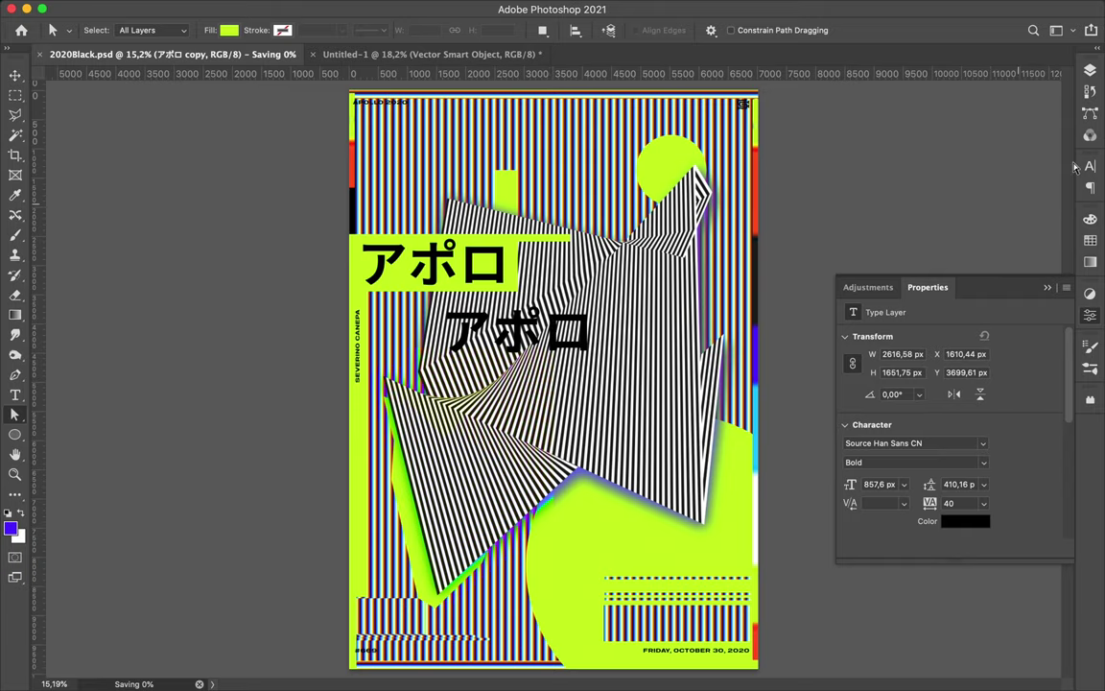
Make the second アポロ title lime and move it right.
{"action": "key", "text": "t"}
{"action": "key", "text": "a"}
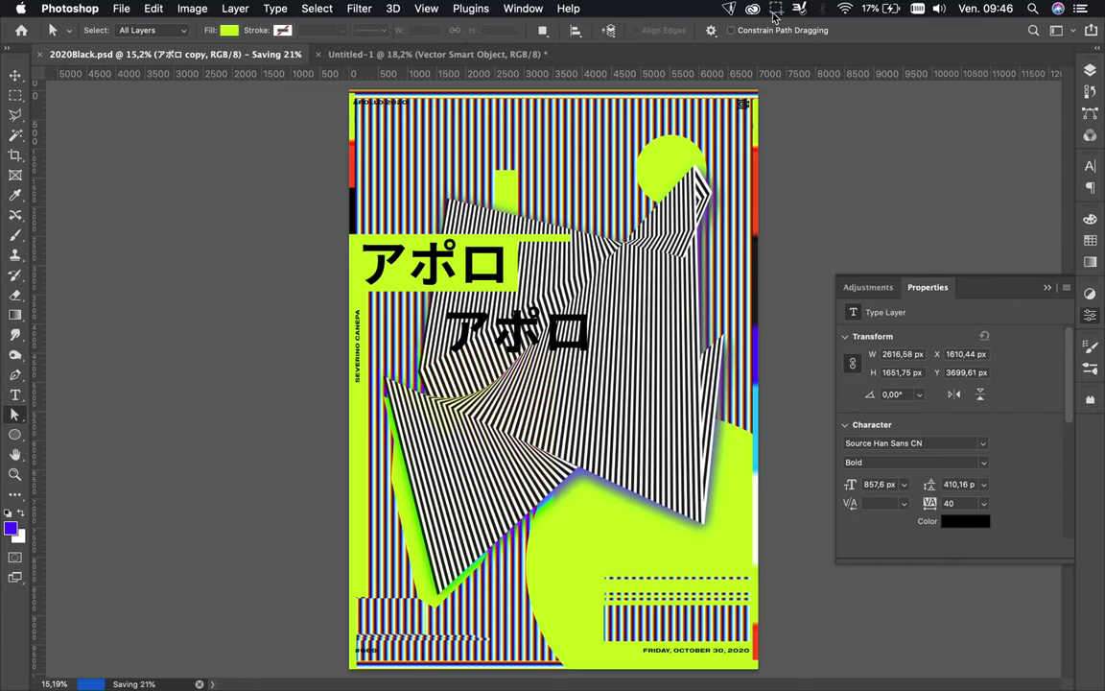
{"action": "left_click", "coordinate": [965, 521]}
{"action": "left_click", "coordinate": [1011, 215]}
{"action": "left_click", "coordinate": [1089, 240]}
{"action": "mouse_move", "coordinate": [908, 258]}
{"action": "left_mouse_down"}
{"action": "mouse_move", "coordinate": [518, 331]}
{"action": "mouse_move", "coordinate": [476, 326]}
{"action": "mouse_move", "coordinate": [671, 321]}
{"action": "left_mouse_up"}
Rotate the lime アポロ to run vertically and position it along the right side.
{"action": "key", "text": "v"}
{"action": "key", "text": "ctrl+t"}
{"action": "left_click_drag", "start_coordinate": [801, 358], "coordinate": [772, 326]}
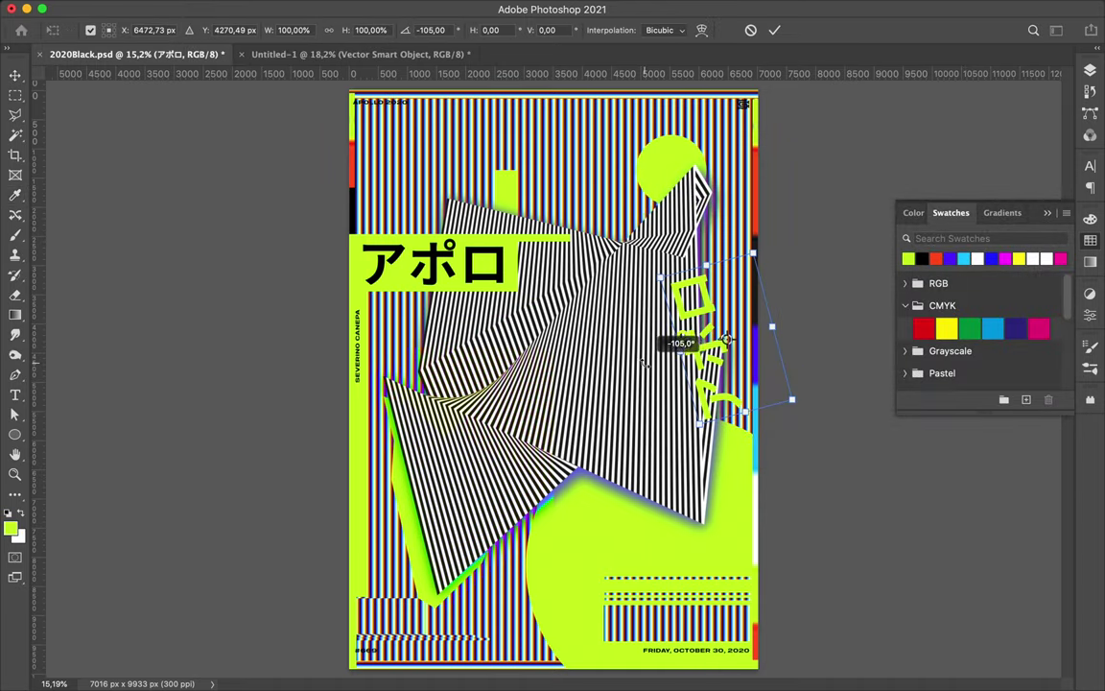
{"action": "key", "text": "Return"}
{"action": "mouse_move", "coordinate": [690, 317]}
{"action": "left_mouse_down"}
{"action": "mouse_move", "coordinate": [697, 288]}
{"action": "mouse_move", "coordinate": [674, 326]}
{"action": "left_mouse_up"}
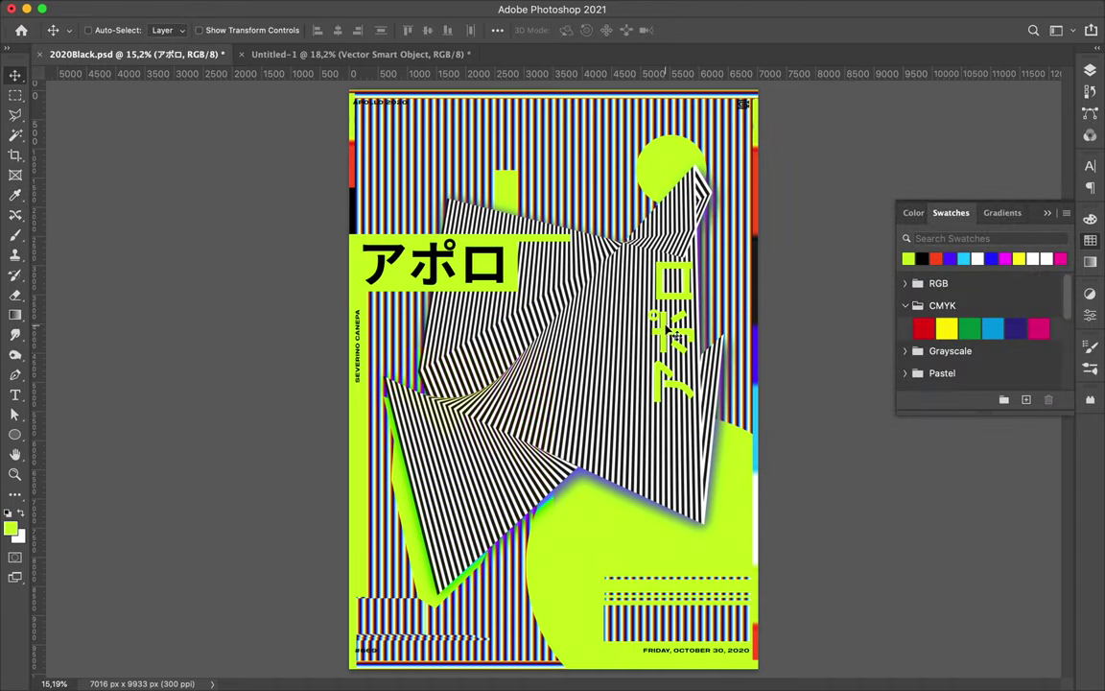
Draw a thin lime bar beside the アポロ title at its top left.
{"action": "key", "text": "u"}
{"action": "left_click_drag", "start_coordinate": [369, 194], "coordinate": [448, 207]}
{"action": "key", "text": "Escape"}
{"action": "left_click_drag", "start_coordinate": [363, 231], "coordinate": [430, 239]}
{"action": "key", "text": "v"}
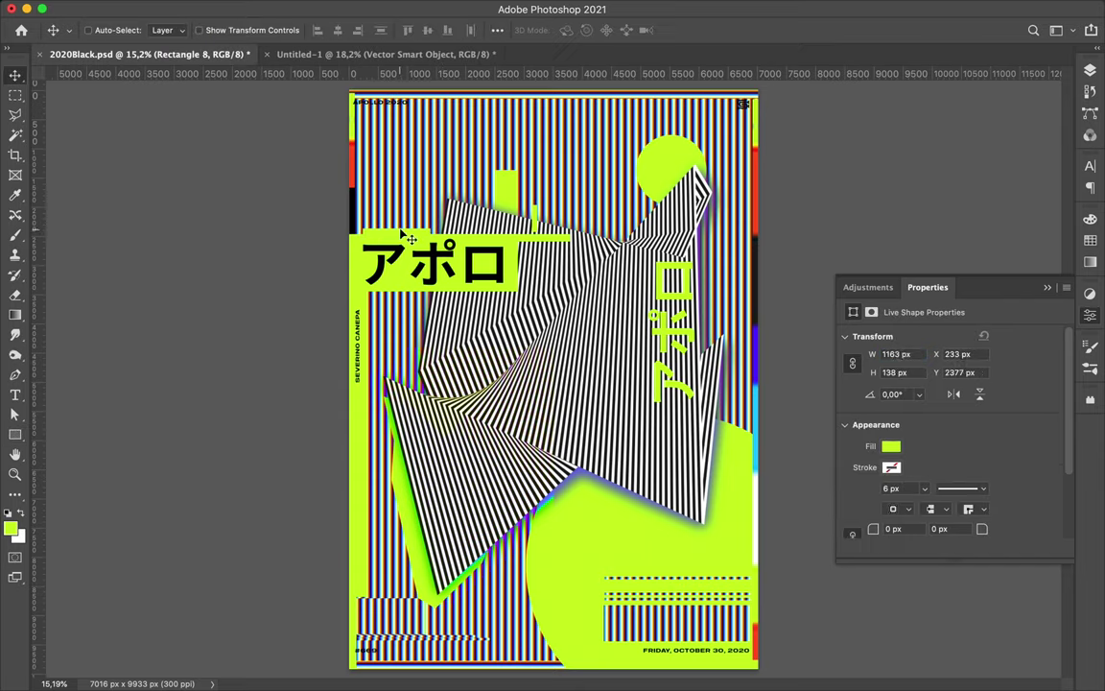
Try adding a small lime square, undo it, and save the poster.
{"action": "key", "text": "u"}
{"action": "mouse_move", "coordinate": [335, 267]}
{"action": "left_mouse_down"}
{"action": "mouse_move", "coordinate": [379, 314]}
{"action": "mouse_move", "coordinate": [380, 333]}
{"action": "left_mouse_up"}
{"action": "key", "text": "v"}
{"action": "key", "text": "ctrl+z"}
{"action": "key", "text": "ctrl+z"}
{"action": "key", "text": "ctrl+z"}
{"action": "key", "text": "ctrl+s"}
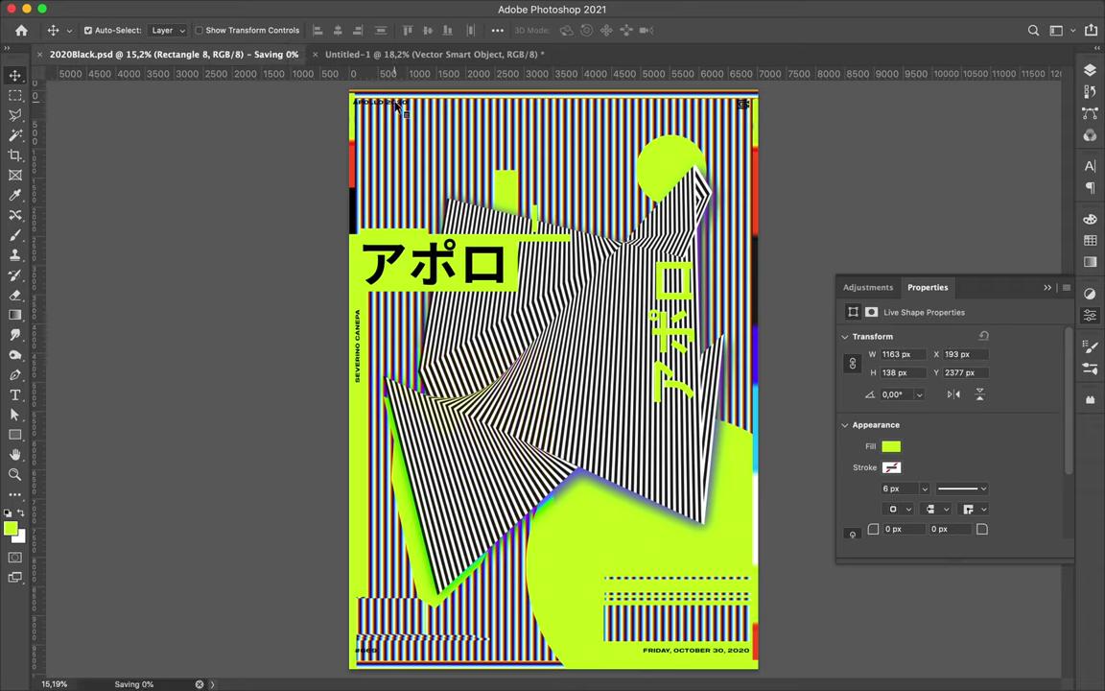
{"action": "left_click", "coordinate": [396, 105]}
{"action": "key", "text": "alt+bracketleft"}
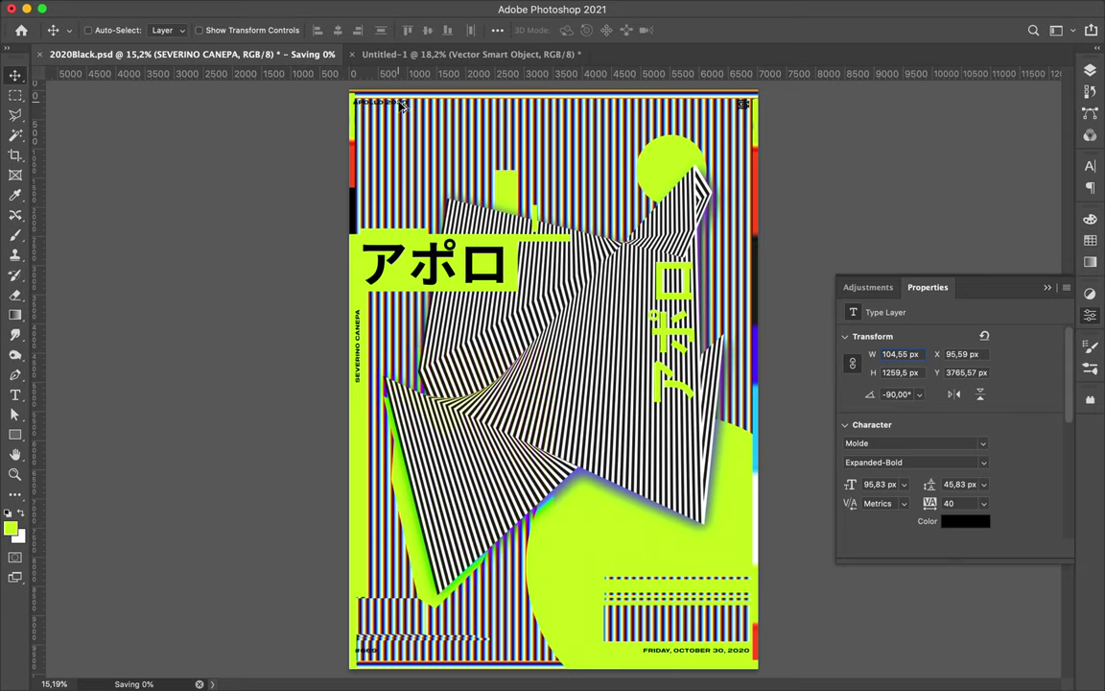
{"action": "key", "text": "t"}
{"action": "left_click", "coordinate": [399, 104], "text": "ctrl"}
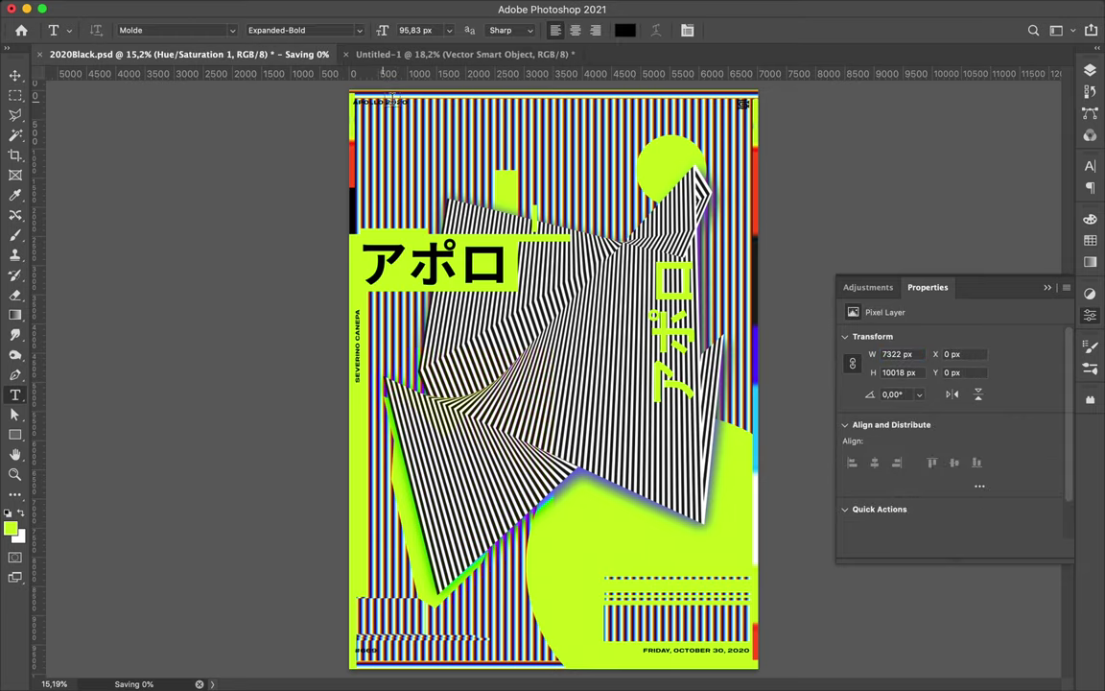
{"action": "key", "text": "v"}
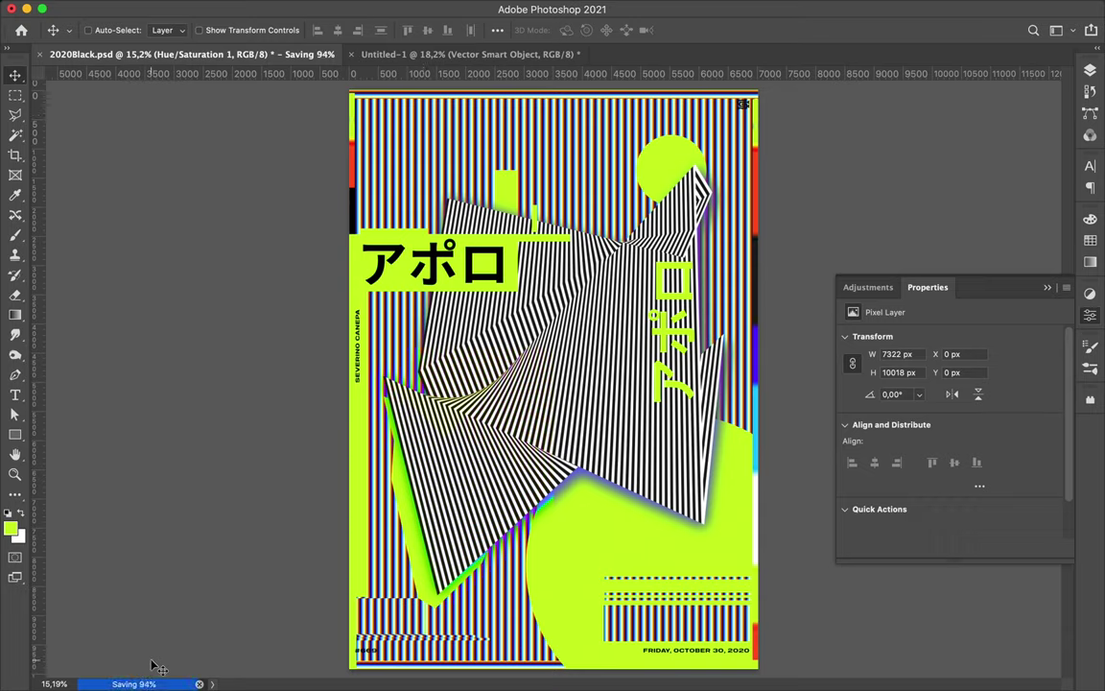
In the Layers panel, select Layer 5 copy 3 together with Layer 5 copy 4.
{"action": "left_click", "coordinate": [429, 649], "text": "super"}
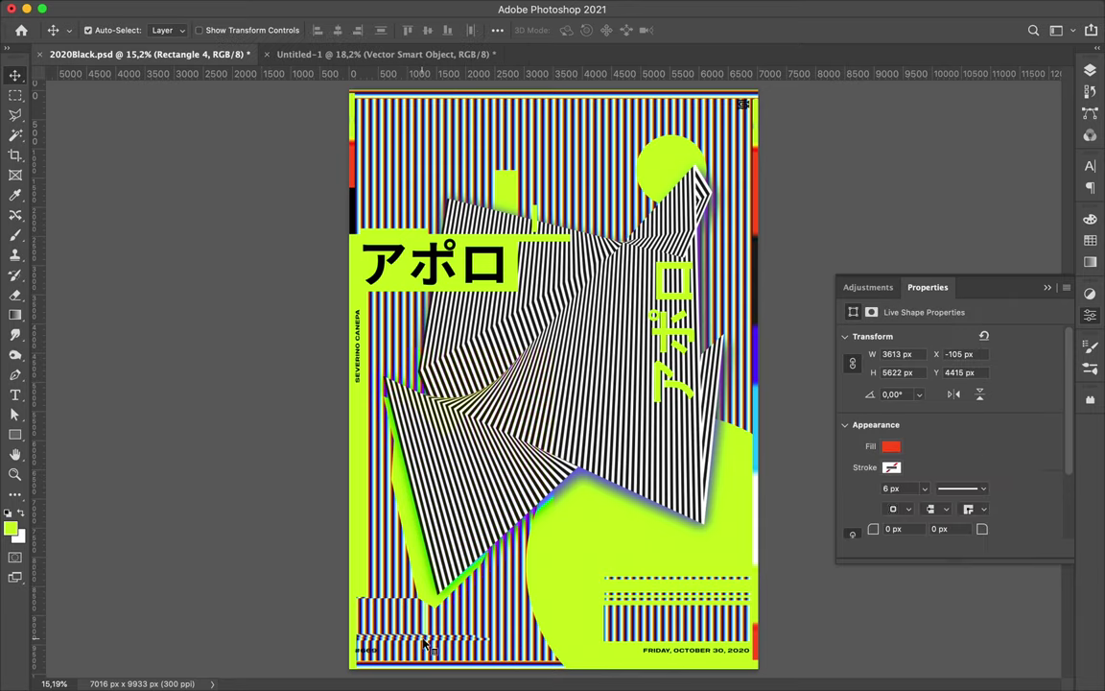
{"action": "left_click", "coordinate": [1089, 73]}
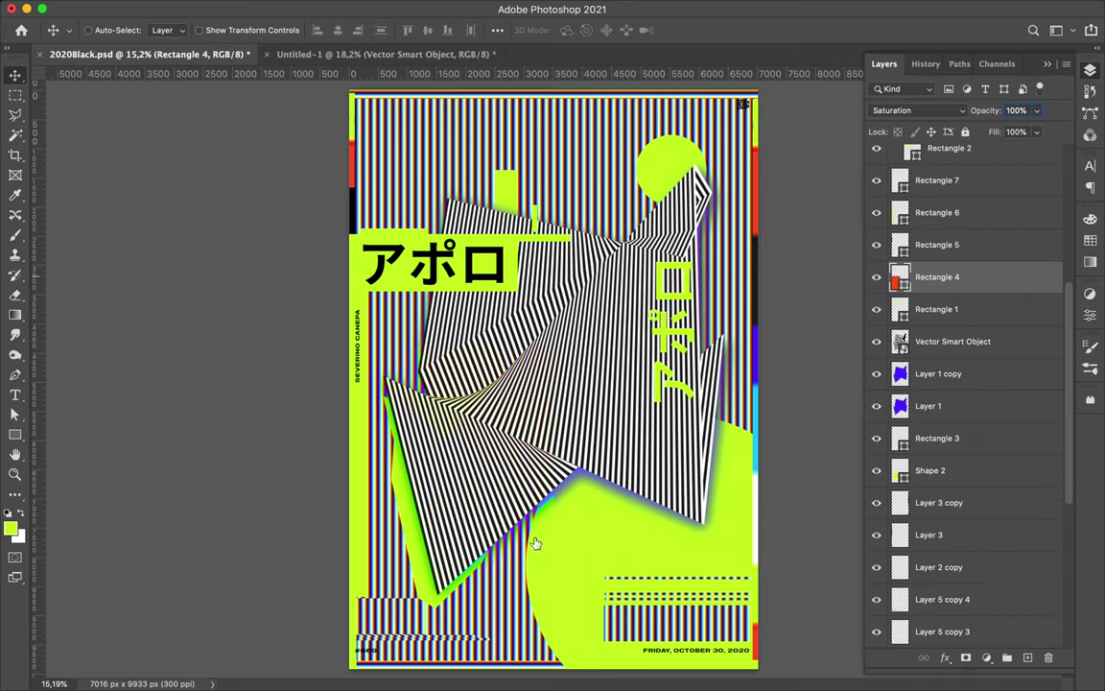
{"action": "left_click", "coordinate": [458, 647], "text": "super"}
{"action": "left_click", "coordinate": [453, 641], "text": "shift"}
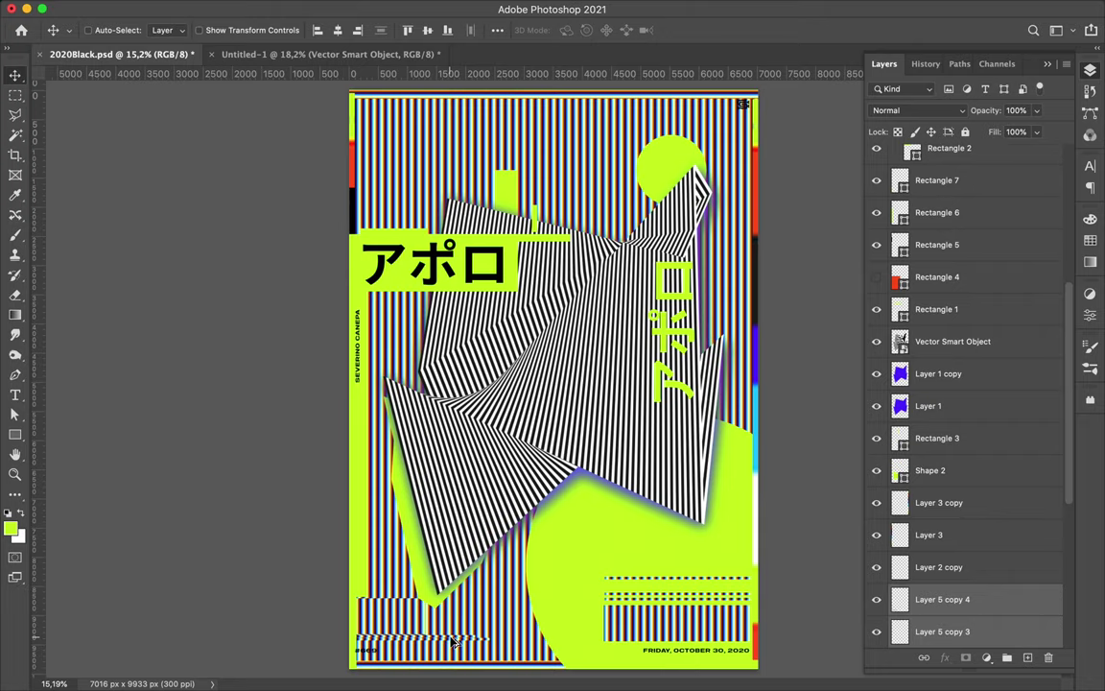
Draw a black 3193×1407 px bar above the アポロ title, then begin a Pen triangle.
{"action": "key", "text": "u"}
{"action": "mouse_move", "coordinate": [369, 113]}
{"action": "left_mouse_down"}
{"action": "mouse_move", "coordinate": [556, 267]}
{"action": "mouse_move", "coordinate": [547, 274]}
{"action": "left_mouse_up"}
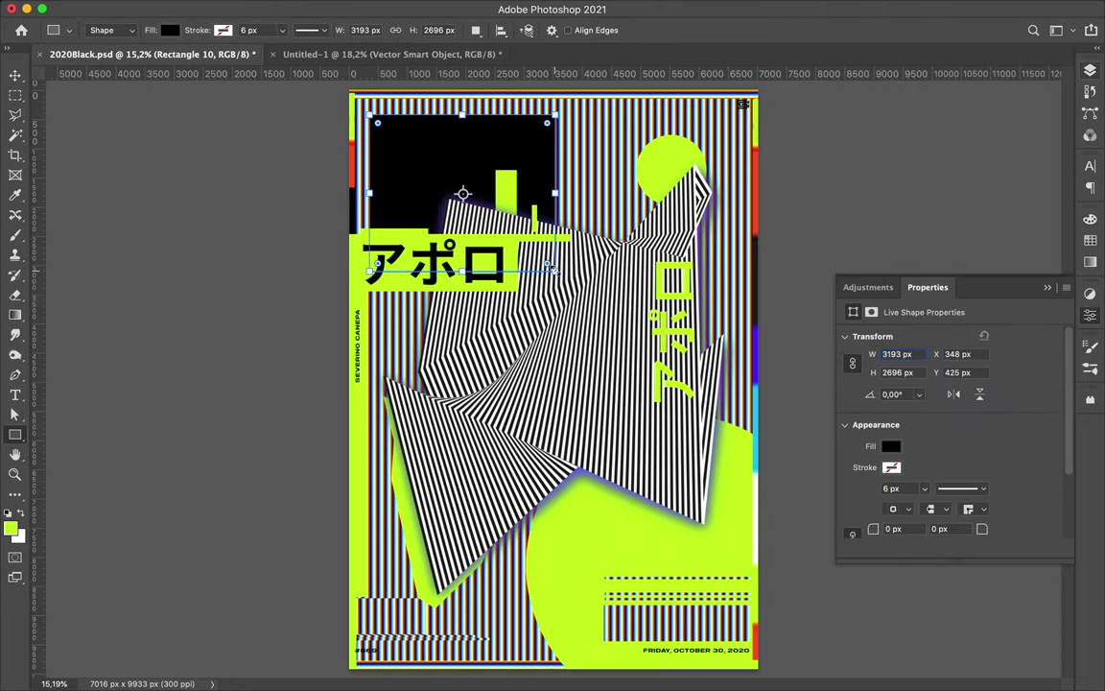
{"action": "left_click_drag", "start_coordinate": [464, 196], "coordinate": [462, 194]}
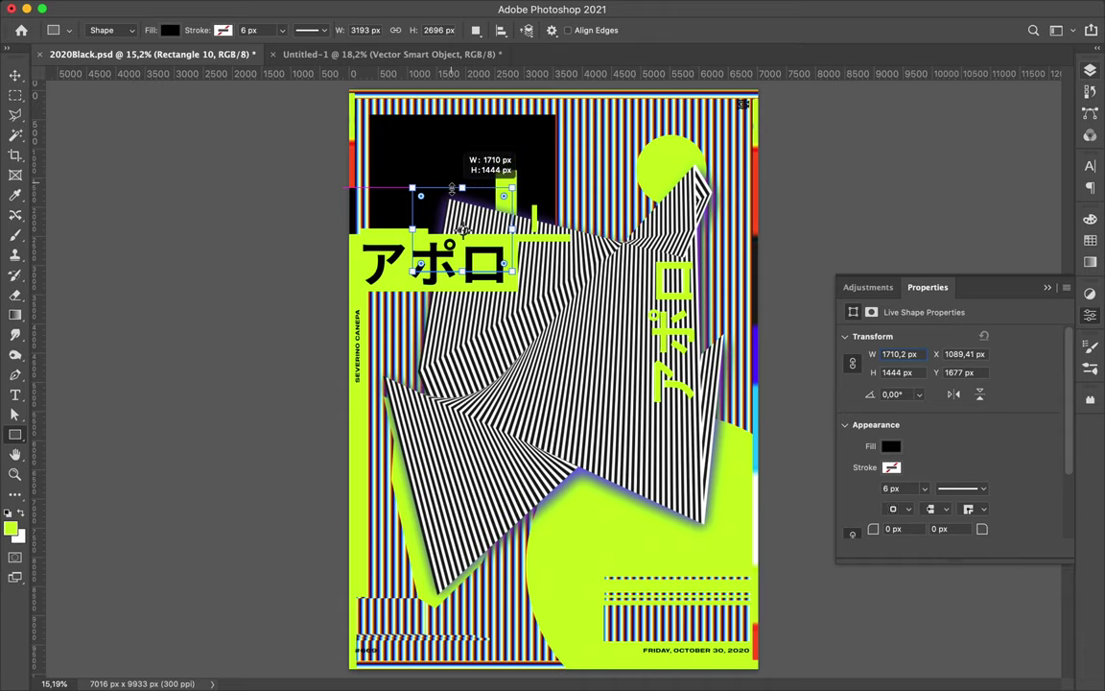
{"action": "left_click_drag", "start_coordinate": [462, 194], "coordinate": [463, 223]}
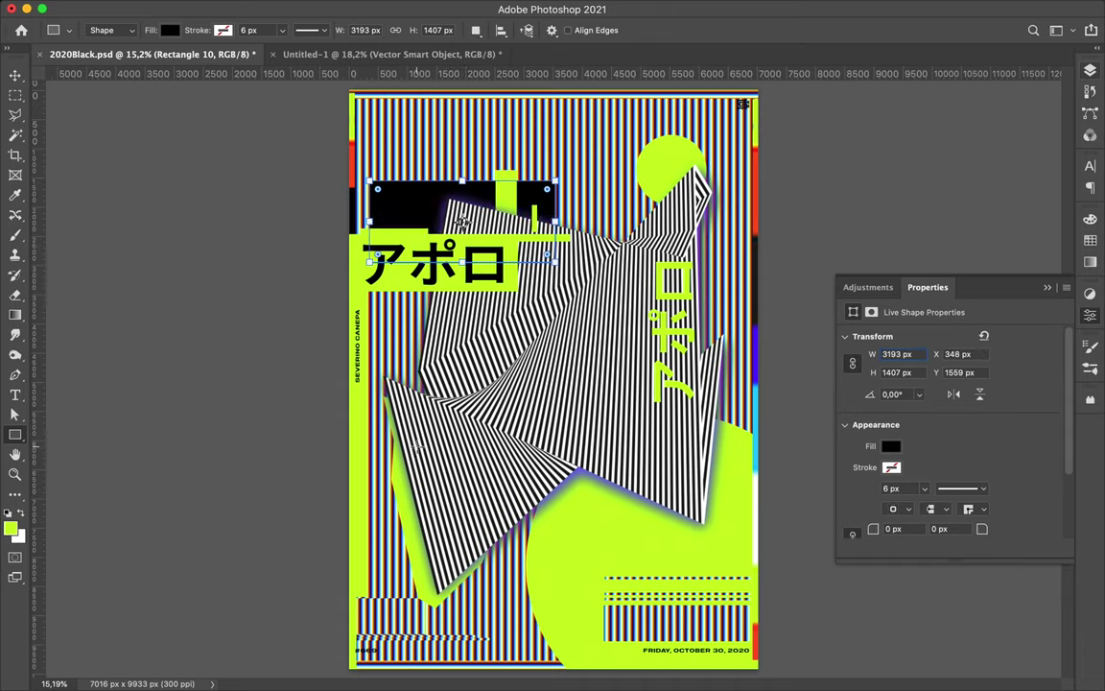
{"action": "key", "text": "p"}
{"action": "left_click", "coordinate": [388, 382]}
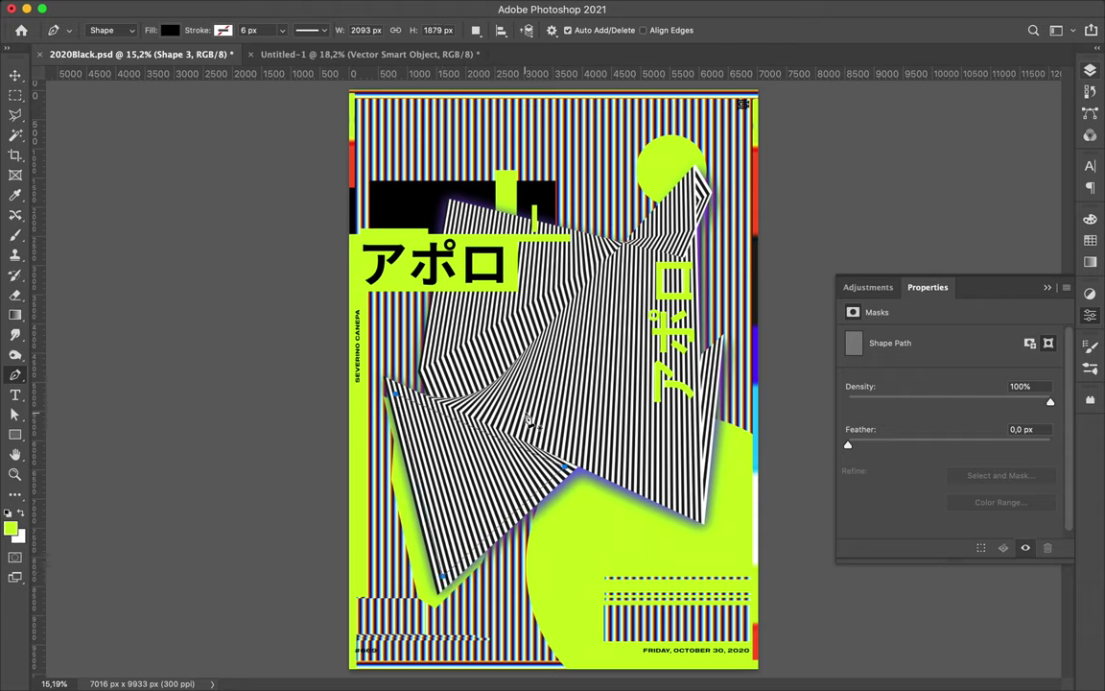
Cut out the triangle's interior with a polygonal selection, leaving a hollow outline.
{"action": "left_click", "coordinate": [1090, 70]}
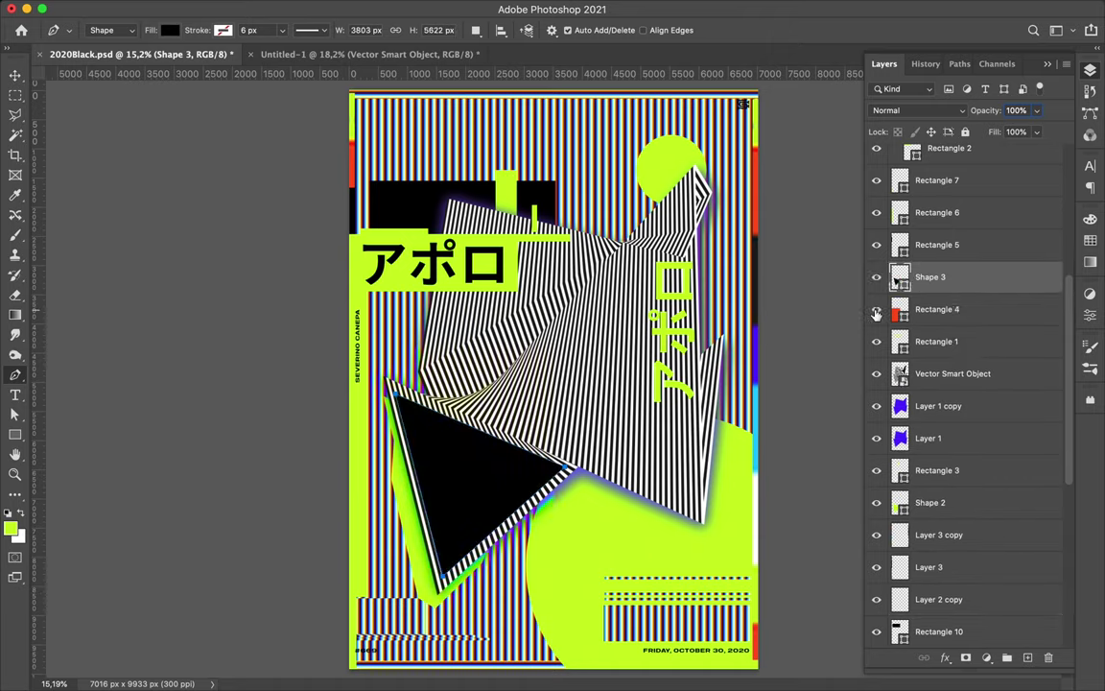
{"action": "right_click", "coordinate": [887, 252]}
{"action": "key", "text": "Escape"}
{"action": "key", "text": "l"}
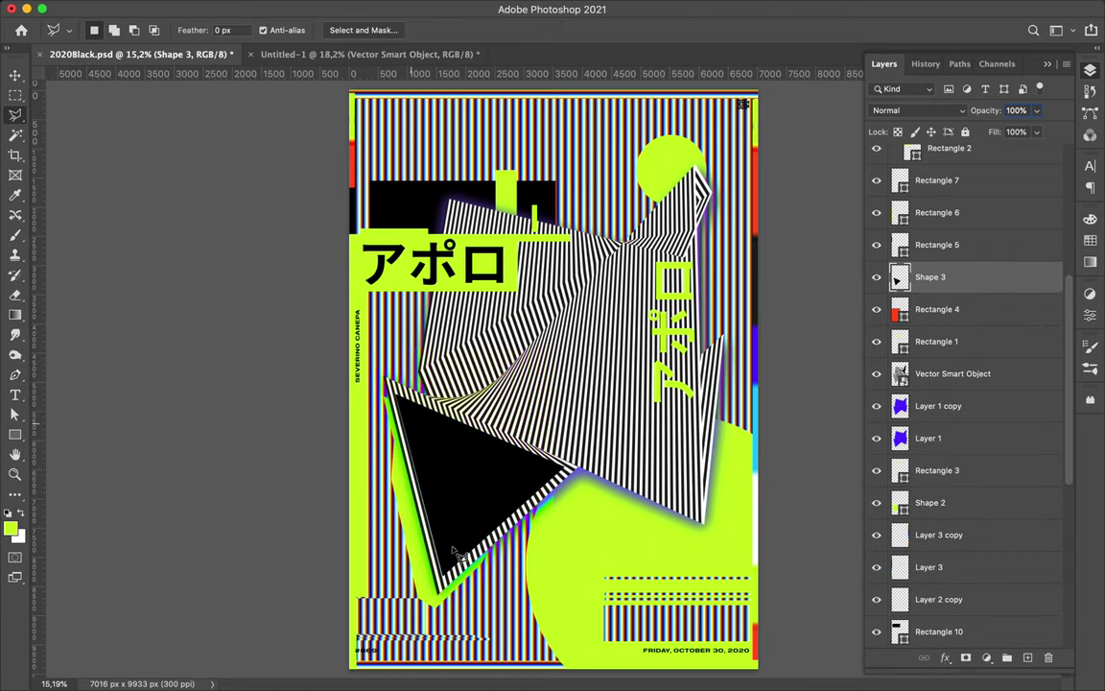
{"action": "left_click", "coordinate": [443, 535]}
{"action": "left_click", "coordinate": [519, 471]}
{"action": "double_click", "coordinate": [412, 422]}
{"action": "key", "text": "Delete"}
{"action": "key", "text": "ctrl+d"}
Set the triangle layer's blend mode to Divide so the outline renders white.
{"action": "key", "text": "m"}
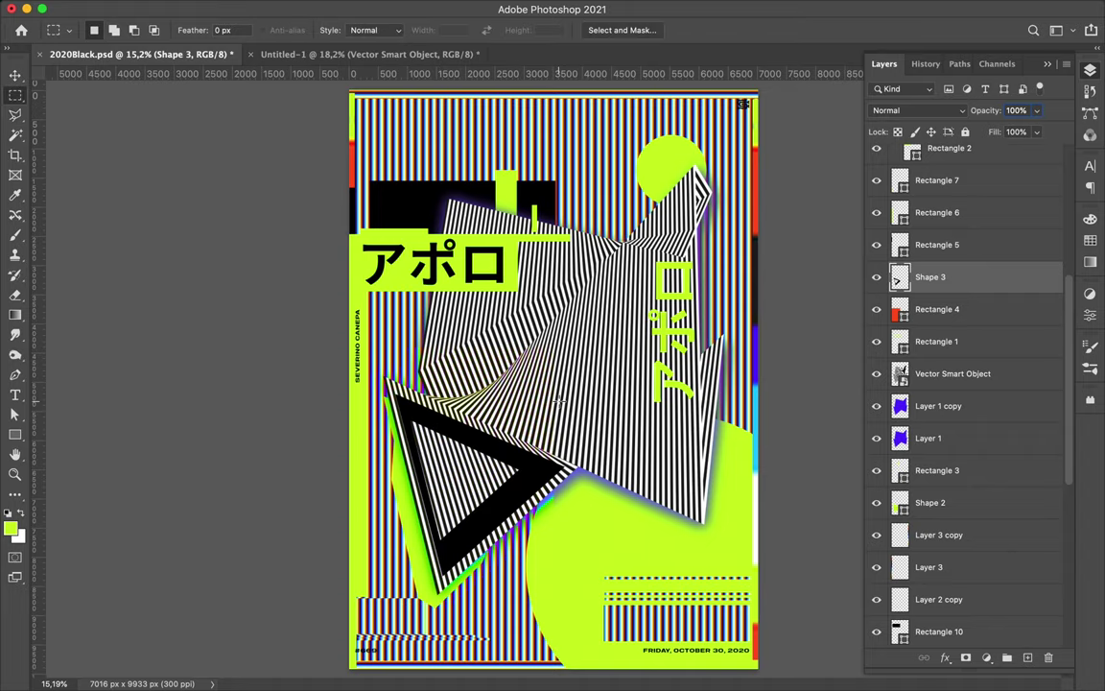
{"action": "key", "text": "v"}
{"action": "left_click", "coordinate": [916, 110]}
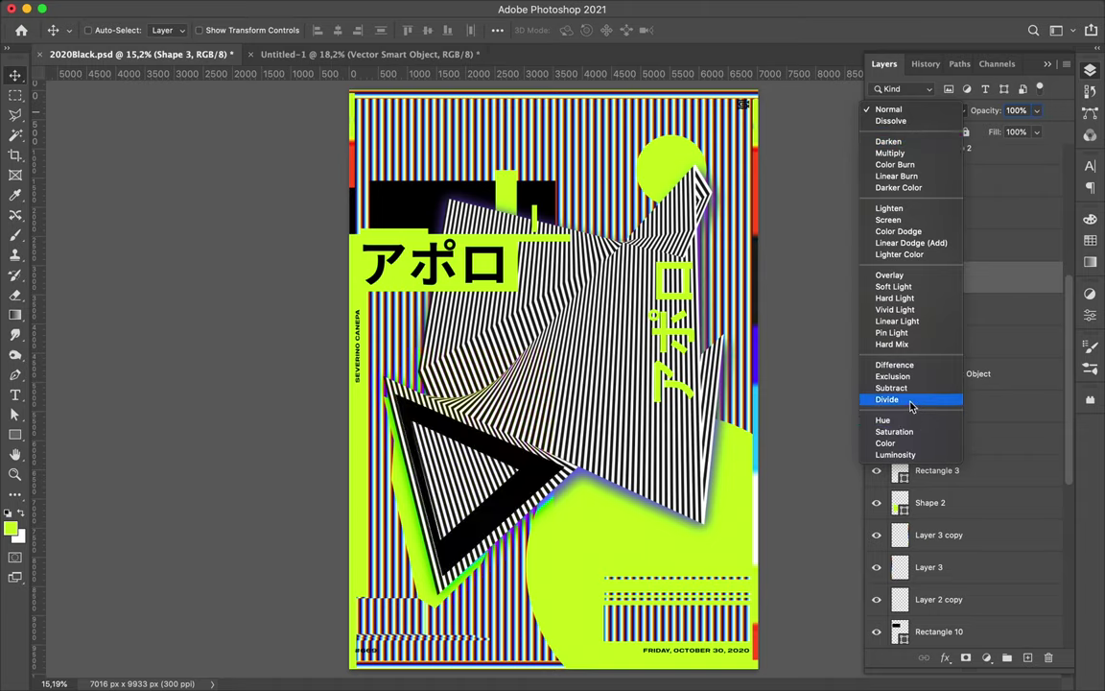
{"action": "key", "text": "Escape"}
{"action": "left_click", "coordinate": [597, 355], "text": "ctrl"}
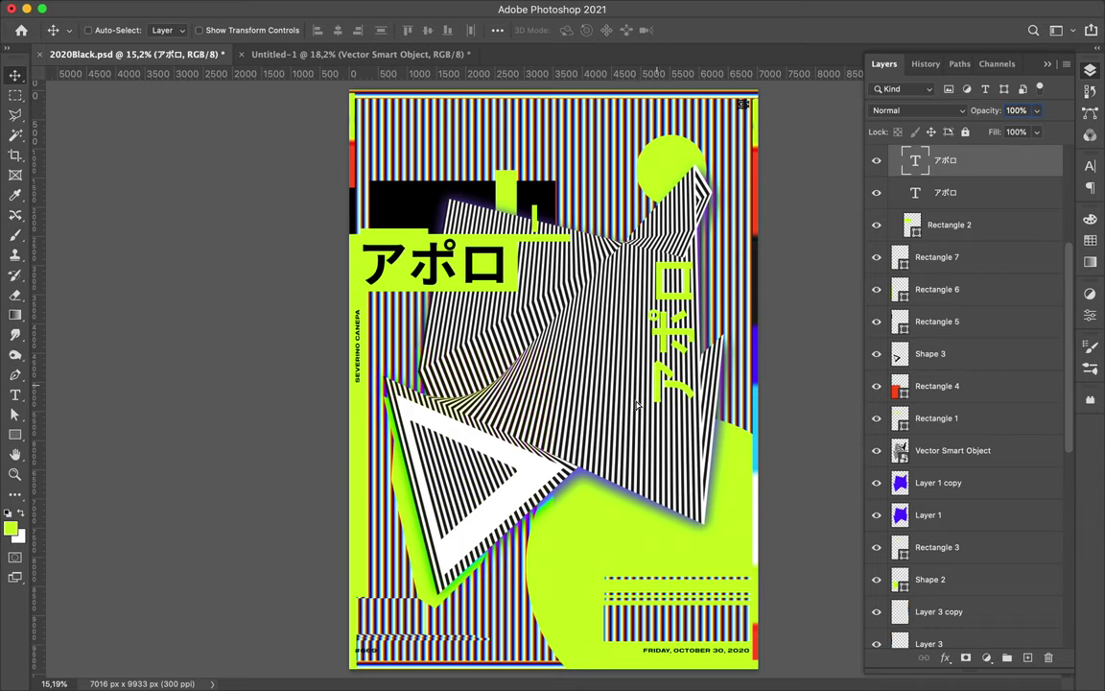
Duplicate the vertical アポロ lower, scale the copy to about 48%, and add another copy lower right.
{"action": "mouse_move", "coordinate": [596, 537]}
{"action": "left_mouse_down"}
{"action": "mouse_move", "coordinate": [592, 557]}
{"action": "mouse_move", "coordinate": [619, 506]}
{"action": "left_mouse_up"}
{"action": "key", "text": "ctrl+t"}
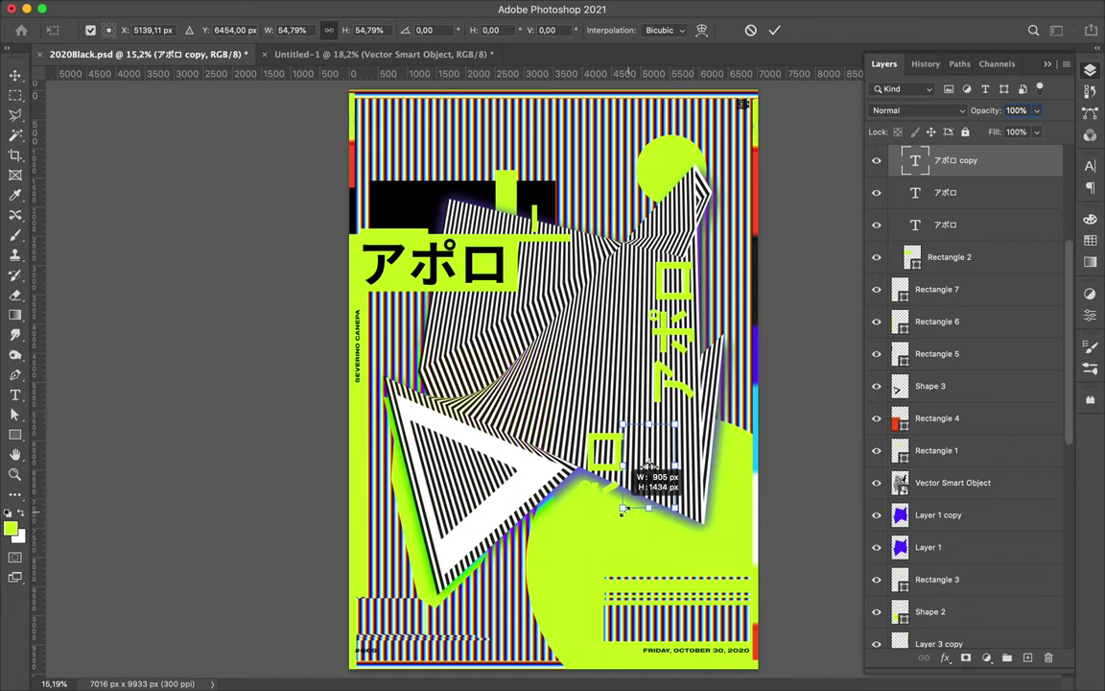
{"action": "left_click_drag", "start_coordinate": [622, 508], "coordinate": [619, 509]}
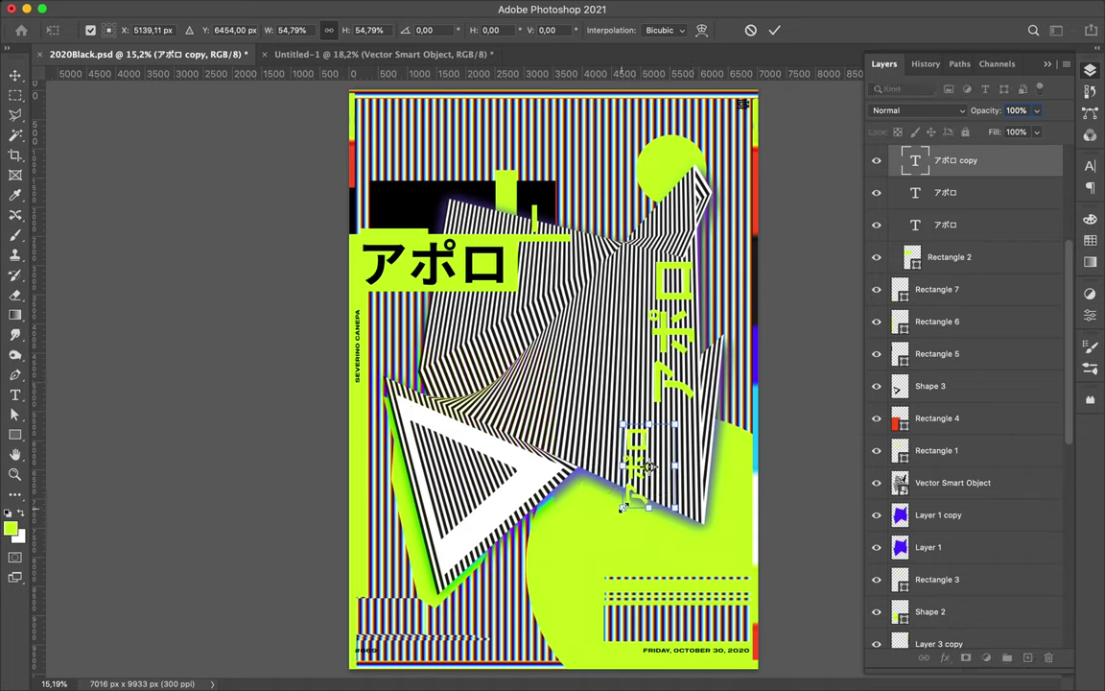
{"action": "left_click_drag", "start_coordinate": [620, 509], "coordinate": [630, 497]}
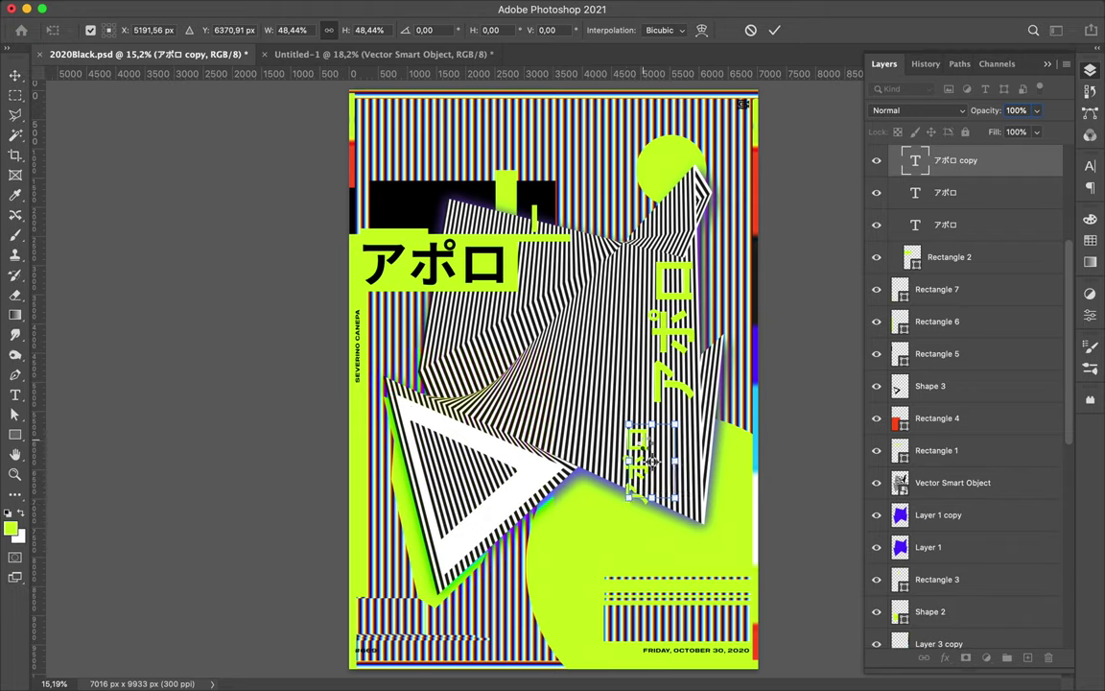
{"action": "key", "text": "Return"}
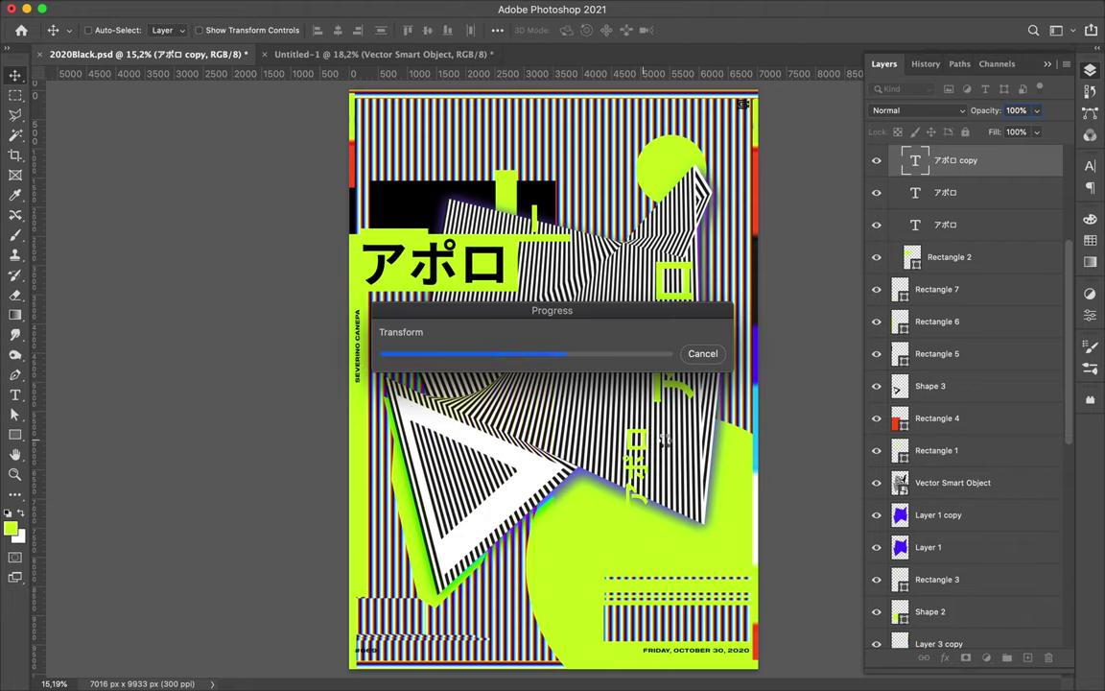
{"action": "left_click_drag", "start_coordinate": [671, 448], "coordinate": [712, 482]}
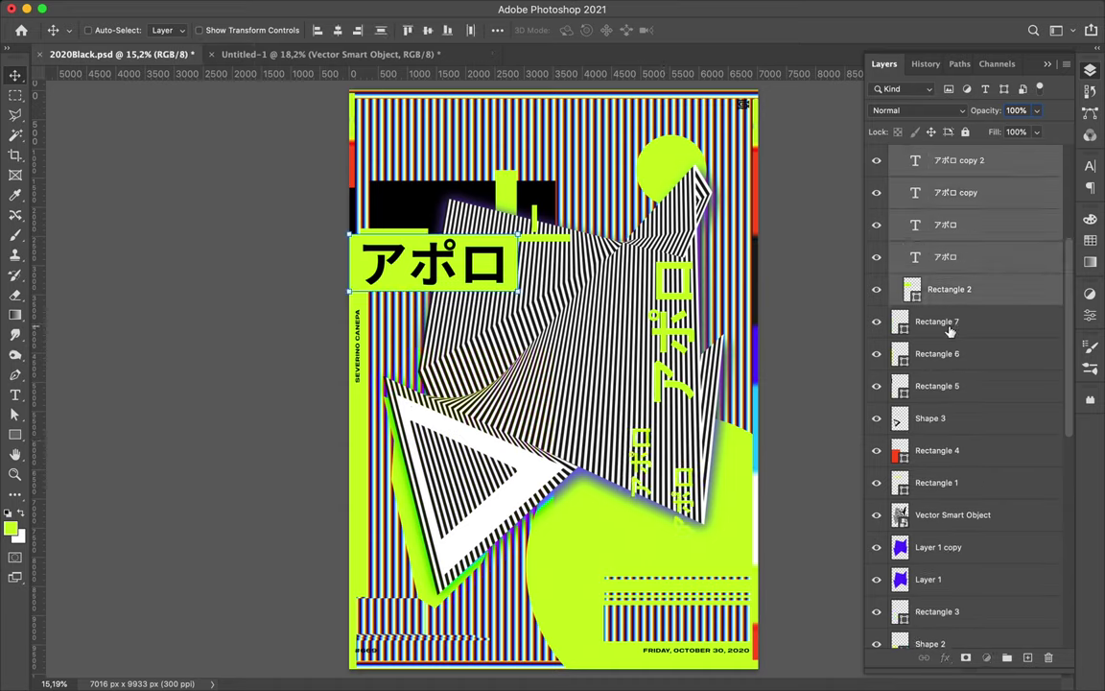
{"action": "left_click", "coordinate": [937, 321]}
Draw thin black rectangles behind each of the three vertical アポロ texts.
{"action": "key", "text": "u"}
{"action": "left_click_drag", "start_coordinate": [669, 453], "coordinate": [680, 564]}
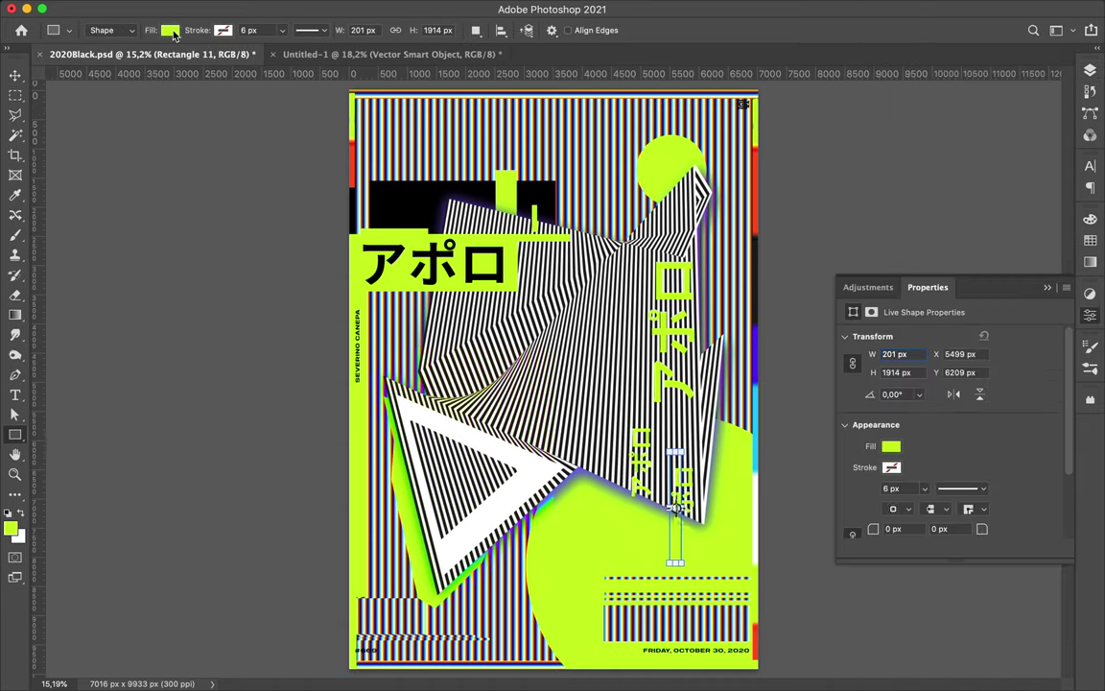
{"action": "left_click", "coordinate": [170, 29]}
{"action": "left_click", "coordinate": [73, 112]}
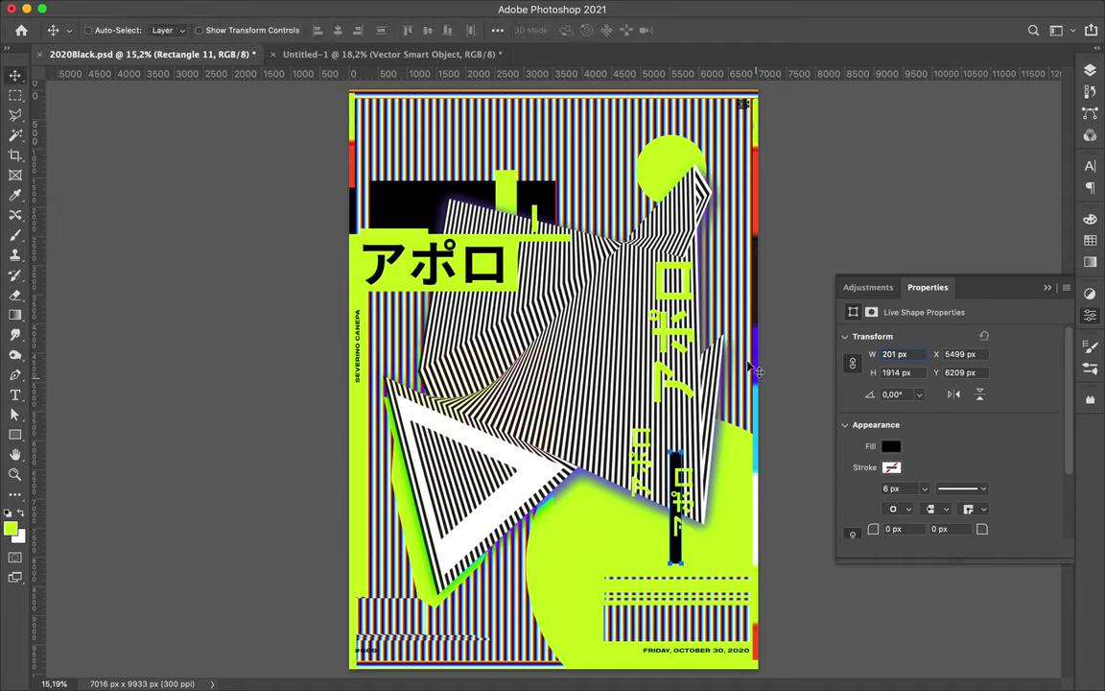
{"action": "left_click_drag", "start_coordinate": [636, 420], "coordinate": [660, 519]}
{"action": "left_click_drag", "start_coordinate": [671, 404], "coordinate": [699, 330]}
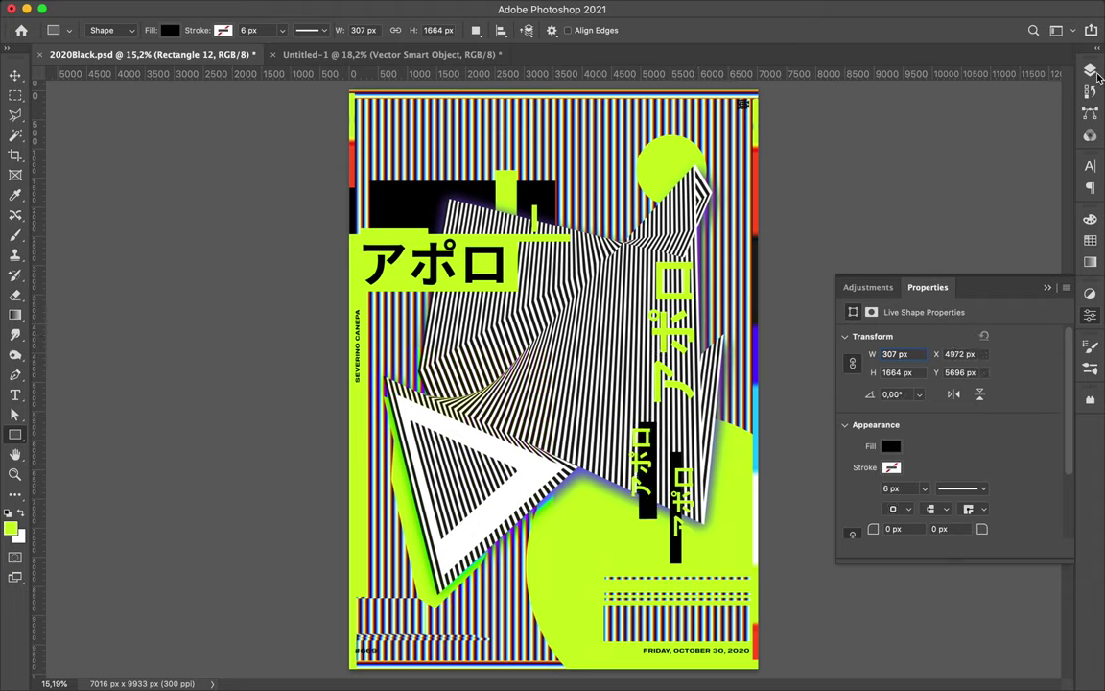
{"action": "key", "text": "F7"}
{"action": "mouse_move", "coordinate": [619, 269]}
{"action": "left_mouse_down"}
{"action": "mouse_move", "coordinate": [697, 357]}
{"action": "mouse_move", "coordinate": [685, 410]}
{"action": "left_mouse_up"}
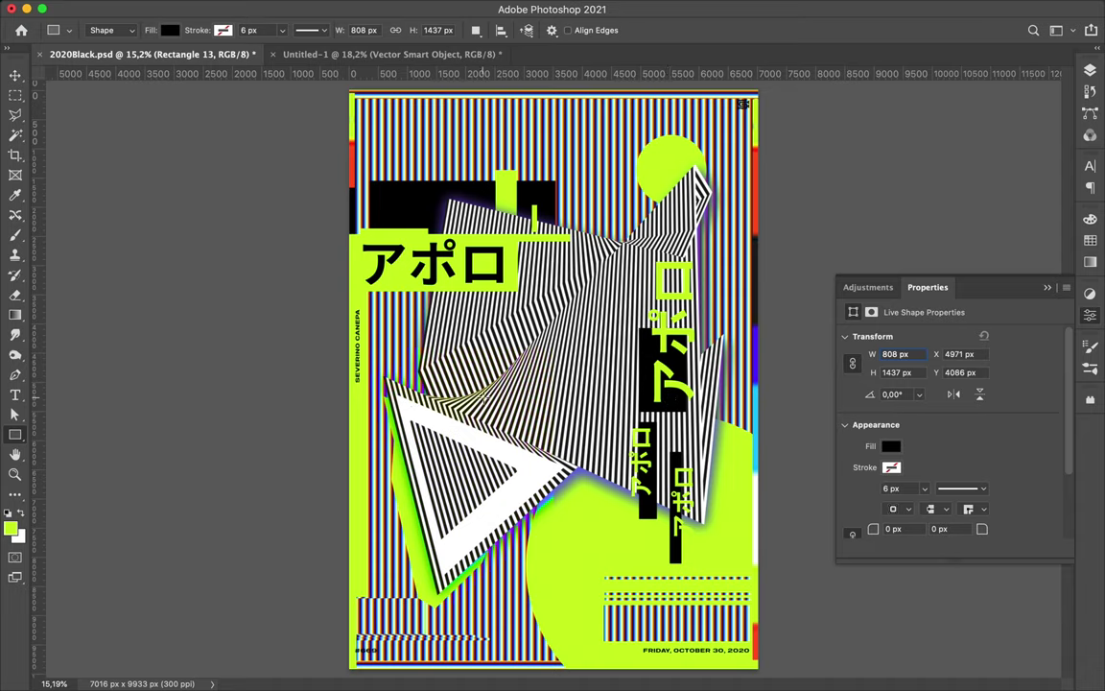
Add a small lime rectangle at the bottom-left, 1125 px wide.
{"action": "left_click_drag", "start_coordinate": [353, 646], "coordinate": [383, 657]}
{"action": "left_click", "coordinate": [170, 30]}
{"action": "left_click", "coordinate": [73, 112]}
{"action": "key", "text": "Escape"}
{"action": "type", "text": "1125v"}
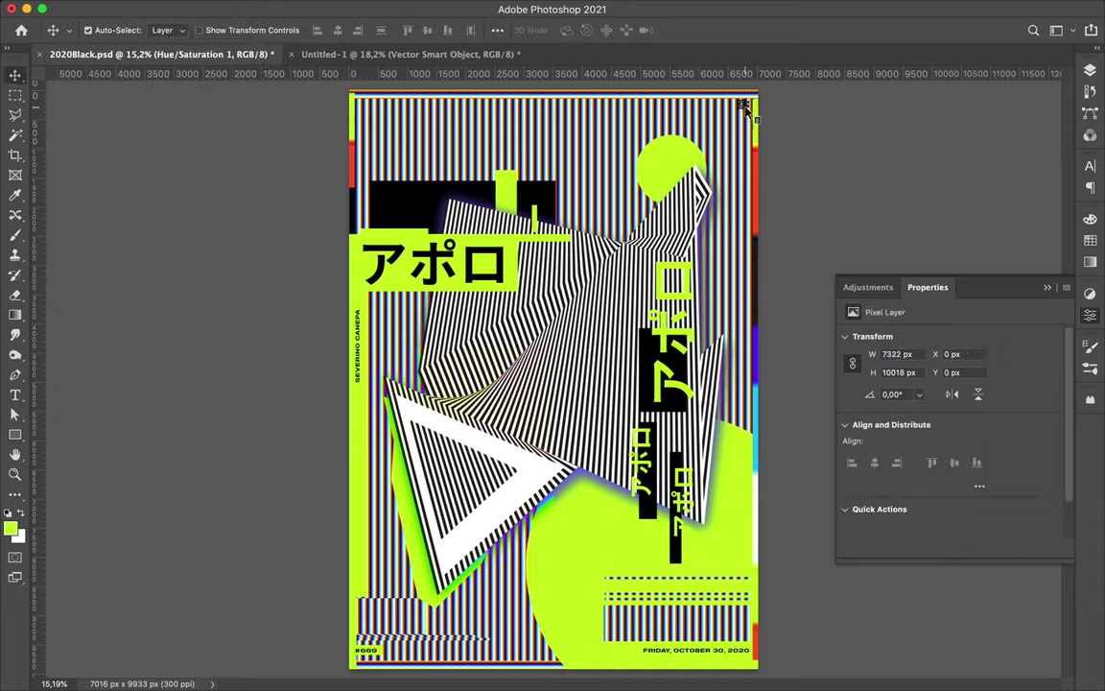
Shift the striped background down and left, leaving a white band across the top.
{"action": "mouse_move", "coordinate": [715, 144]}
{"action": "left_mouse_down"}
{"action": "mouse_move", "coordinate": [619, 213]}
{"action": "mouse_move", "coordinate": [641, 191]}
{"action": "mouse_move", "coordinate": [634, 201]}
{"action": "left_mouse_up"}
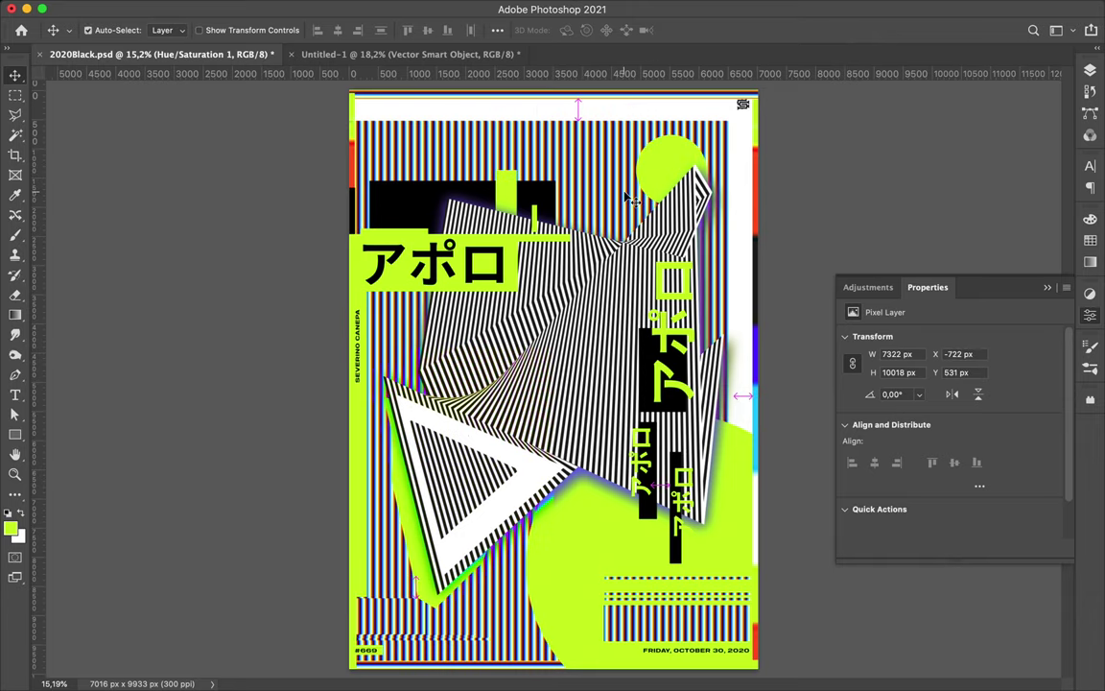
{"action": "key", "text": "ctrl+z"}
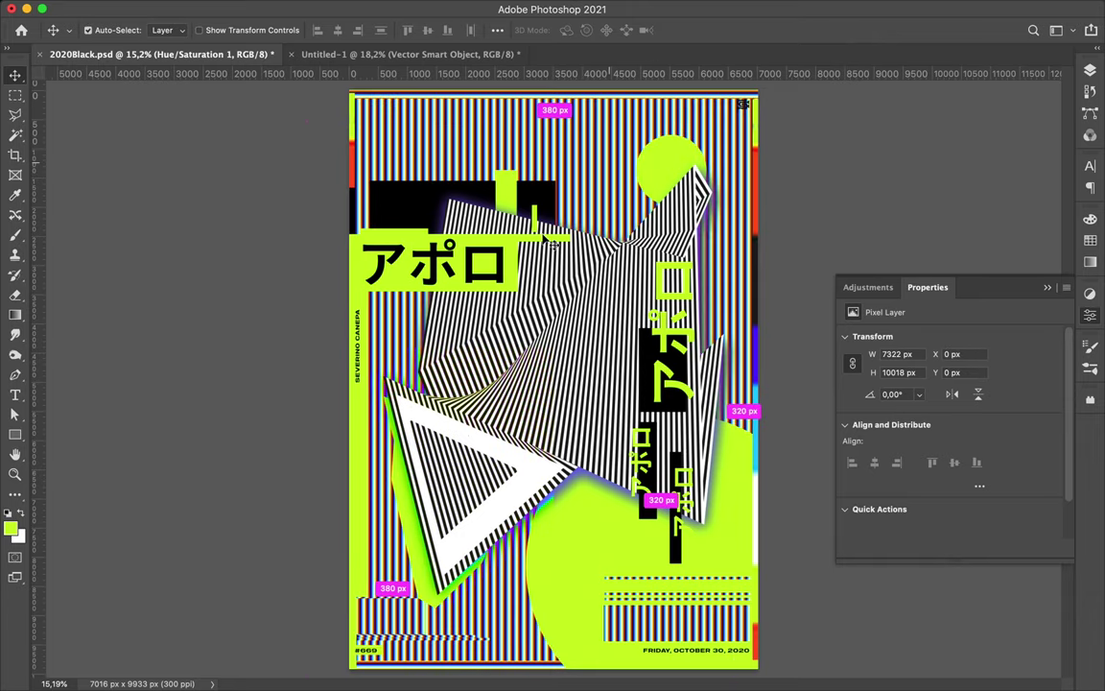
{"action": "left_click_drag", "start_coordinate": [538, 243], "coordinate": [530, 248]}
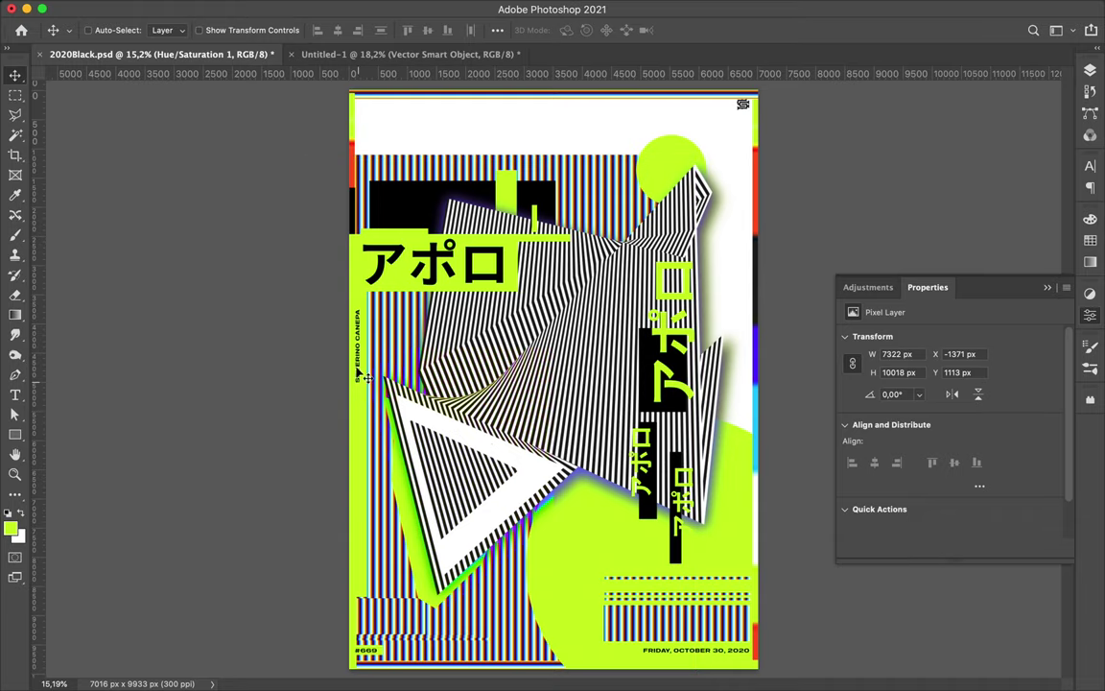
{"action": "key", "text": "ctrl"}
{"action": "left_click", "coordinate": [744, 108]}
{"action": "left_click_drag", "start_coordinate": [614, 152], "coordinate": [673, 174]}
{"action": "left_click", "coordinate": [744, 109], "text": "ctrl"}
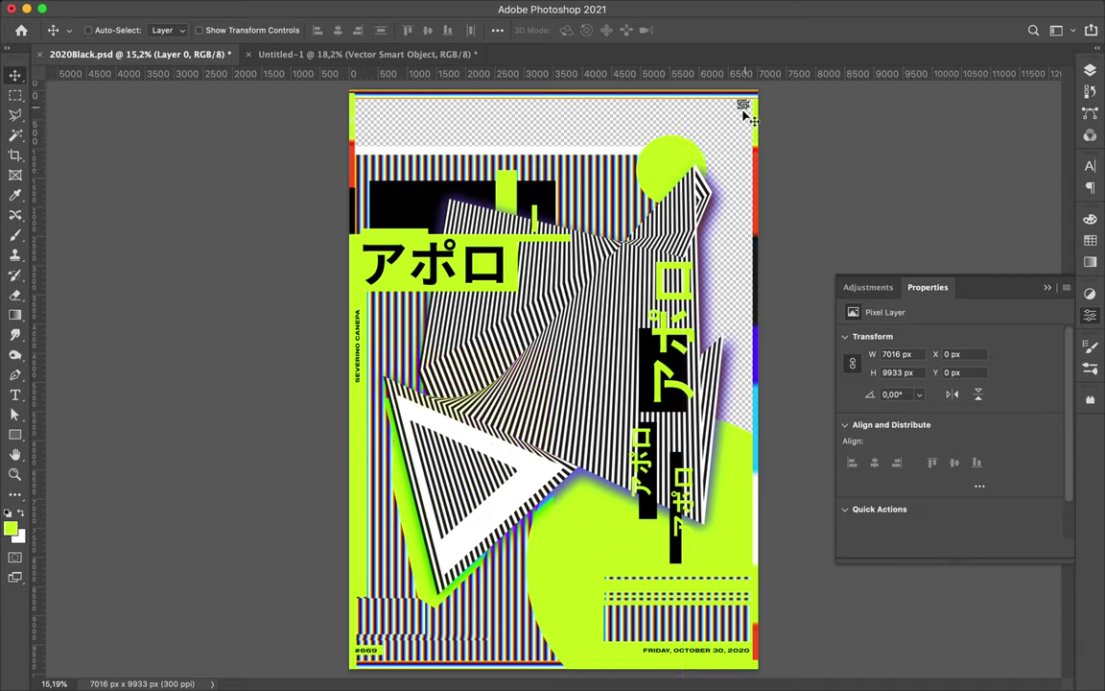
{"action": "key", "text": "ctrl+z"}
Move the logo onto the upper lime circle and save the poster.
{"action": "left_click_drag", "start_coordinate": [747, 111], "coordinate": [674, 172]}
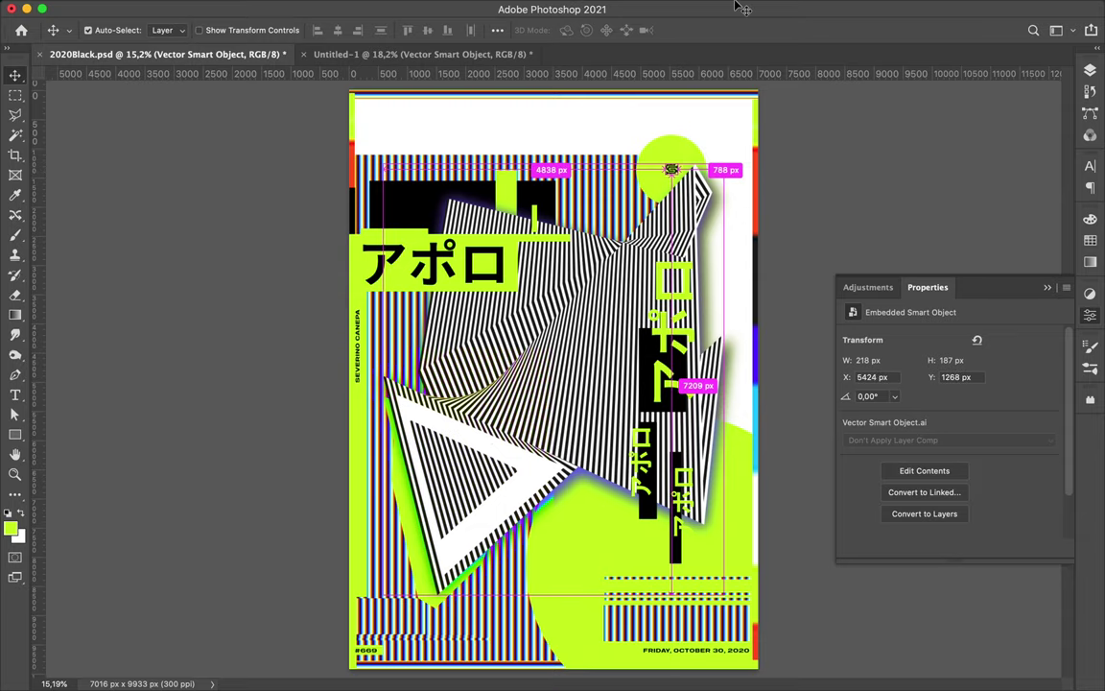
{"action": "key", "text": "ctrl+s"}
{"action": "left_click", "coordinate": [695, 9]}
{"action": "left_click", "coordinate": [768, 39]}
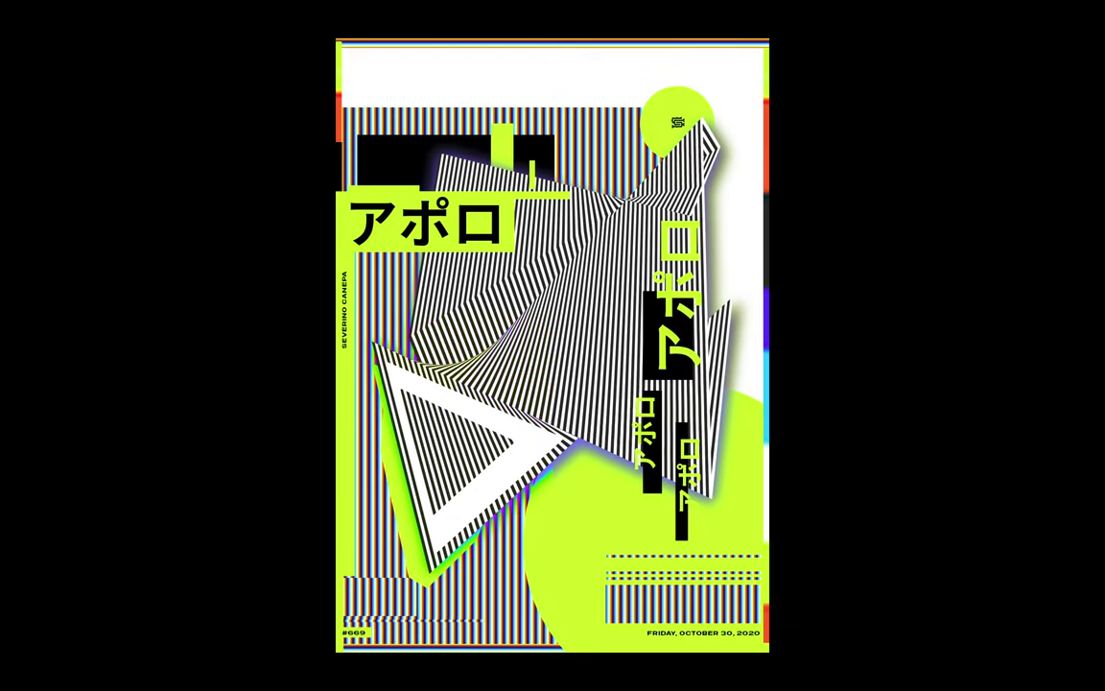